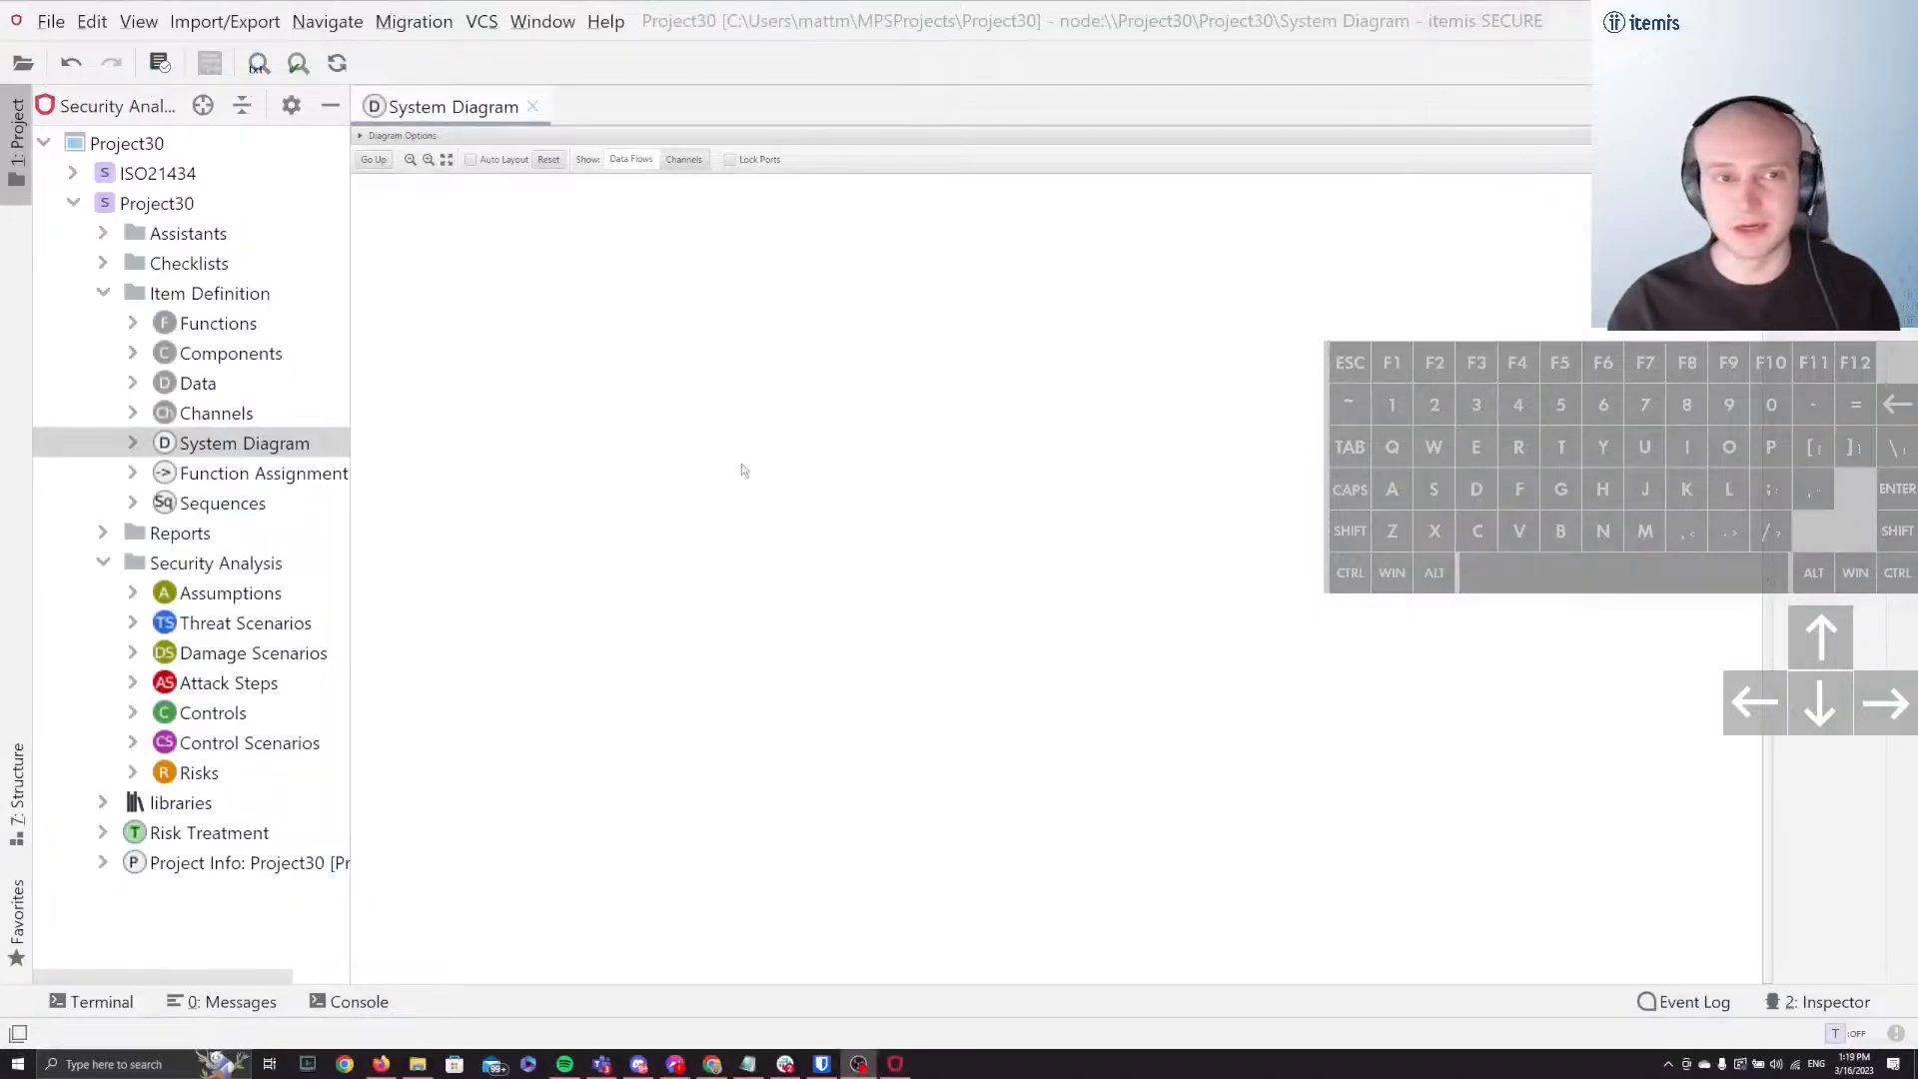
Step: Set the system diagram's root component to SYS: System, comparing it with the Components chunk, and collapse the diagram options
double_click(260, 361)
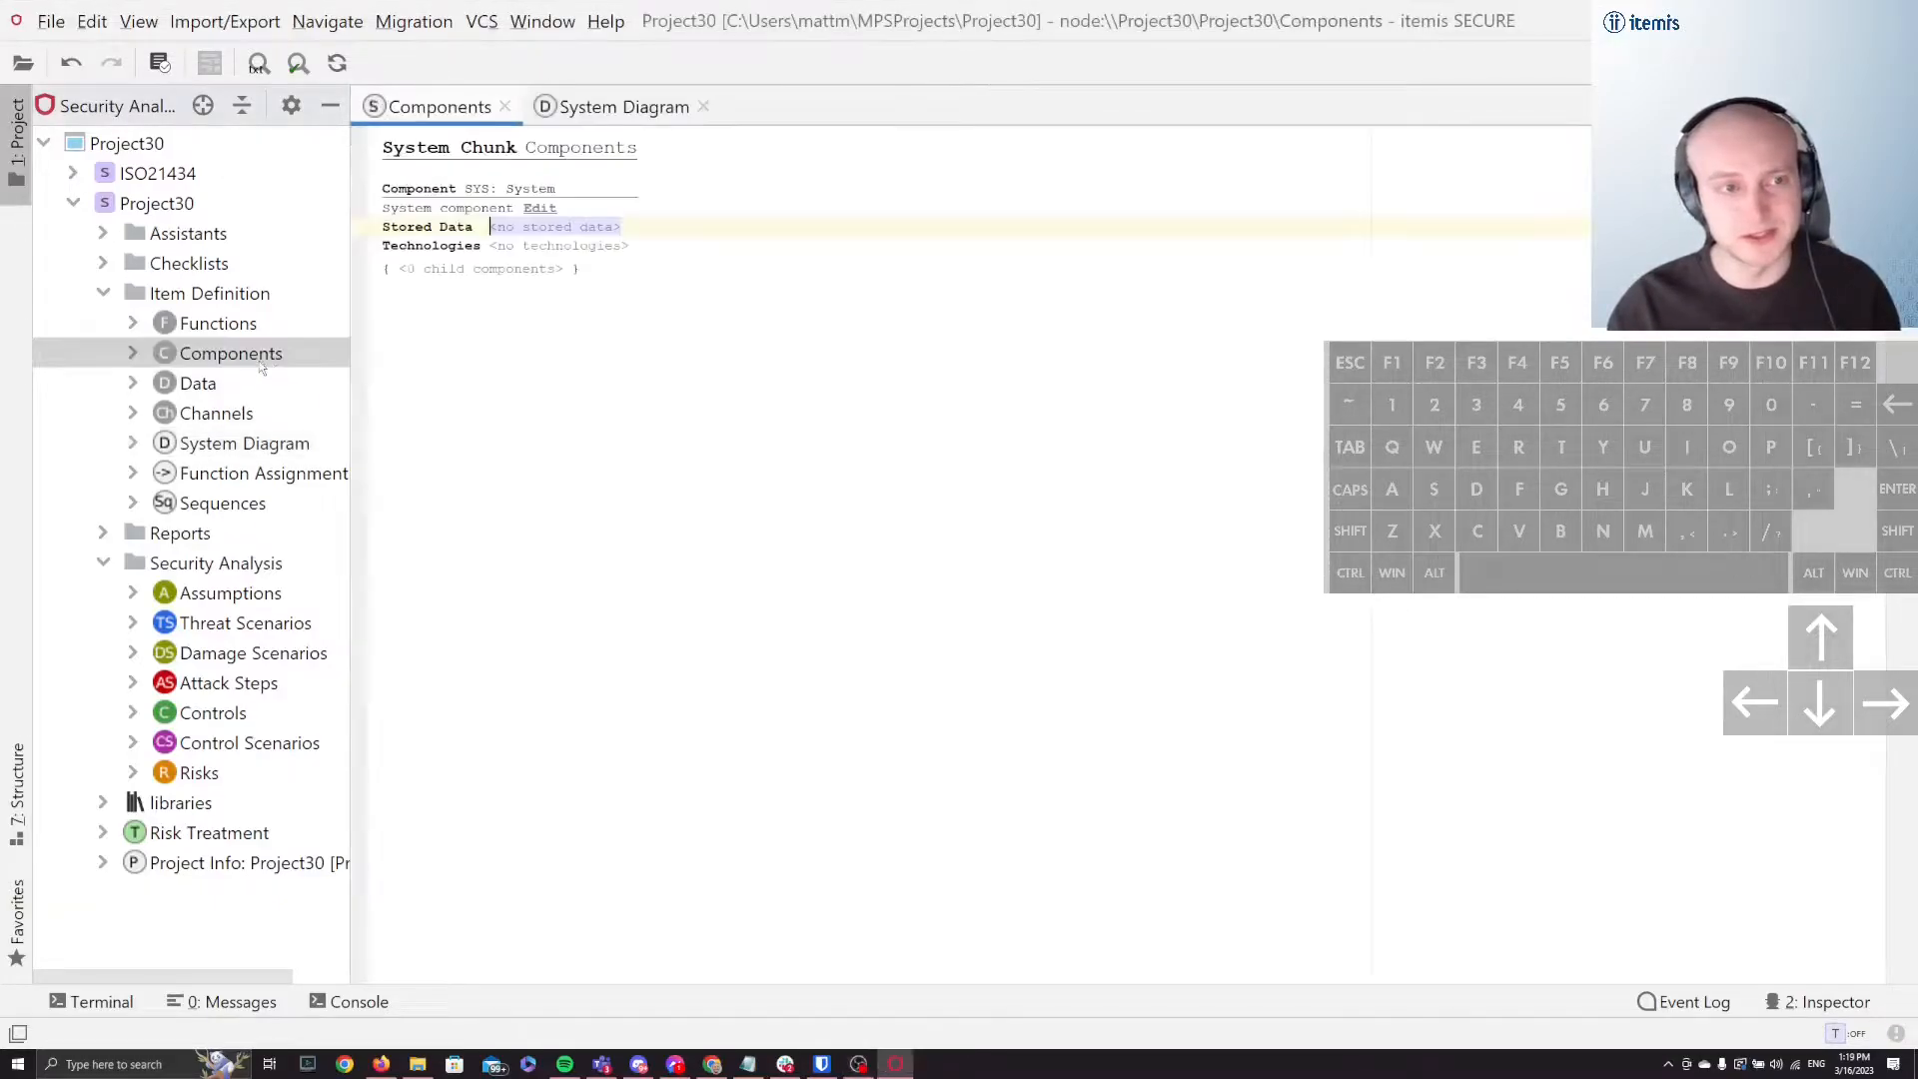
click(530, 190)
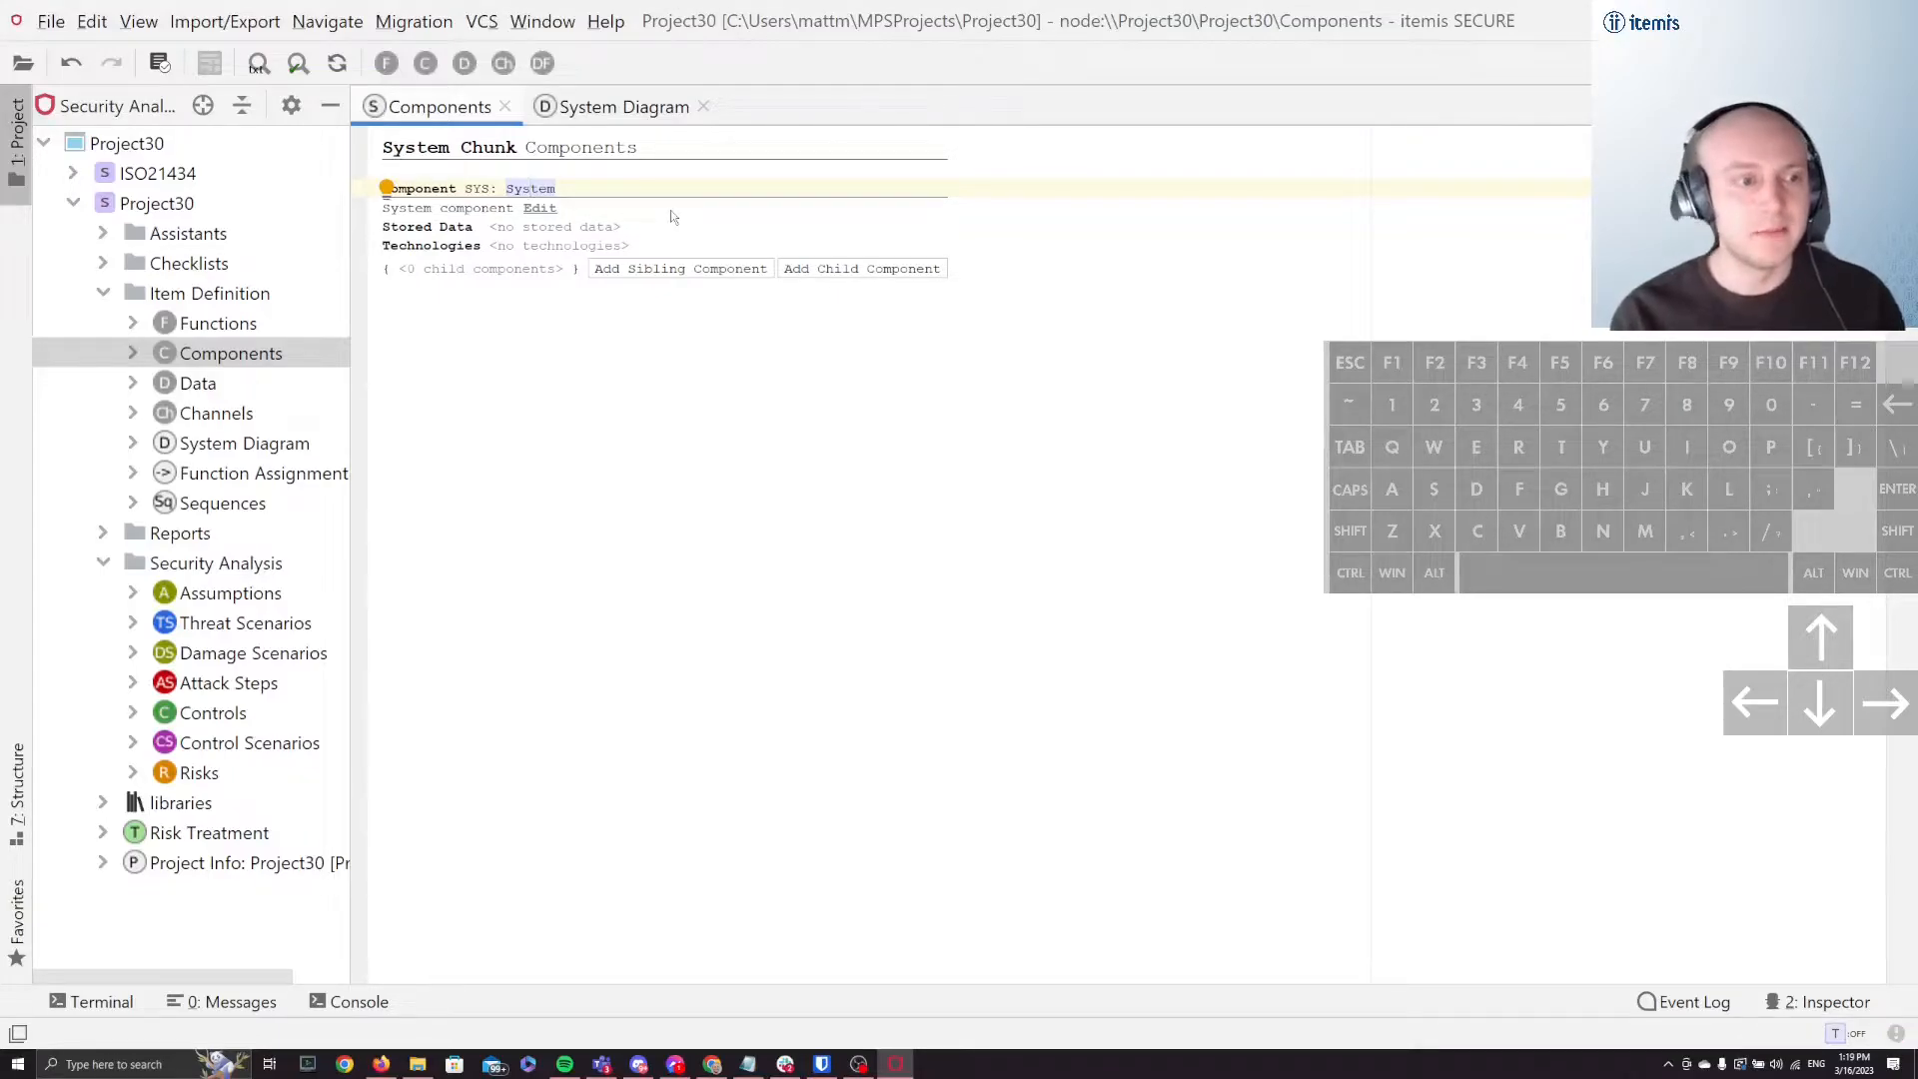
click(612, 107)
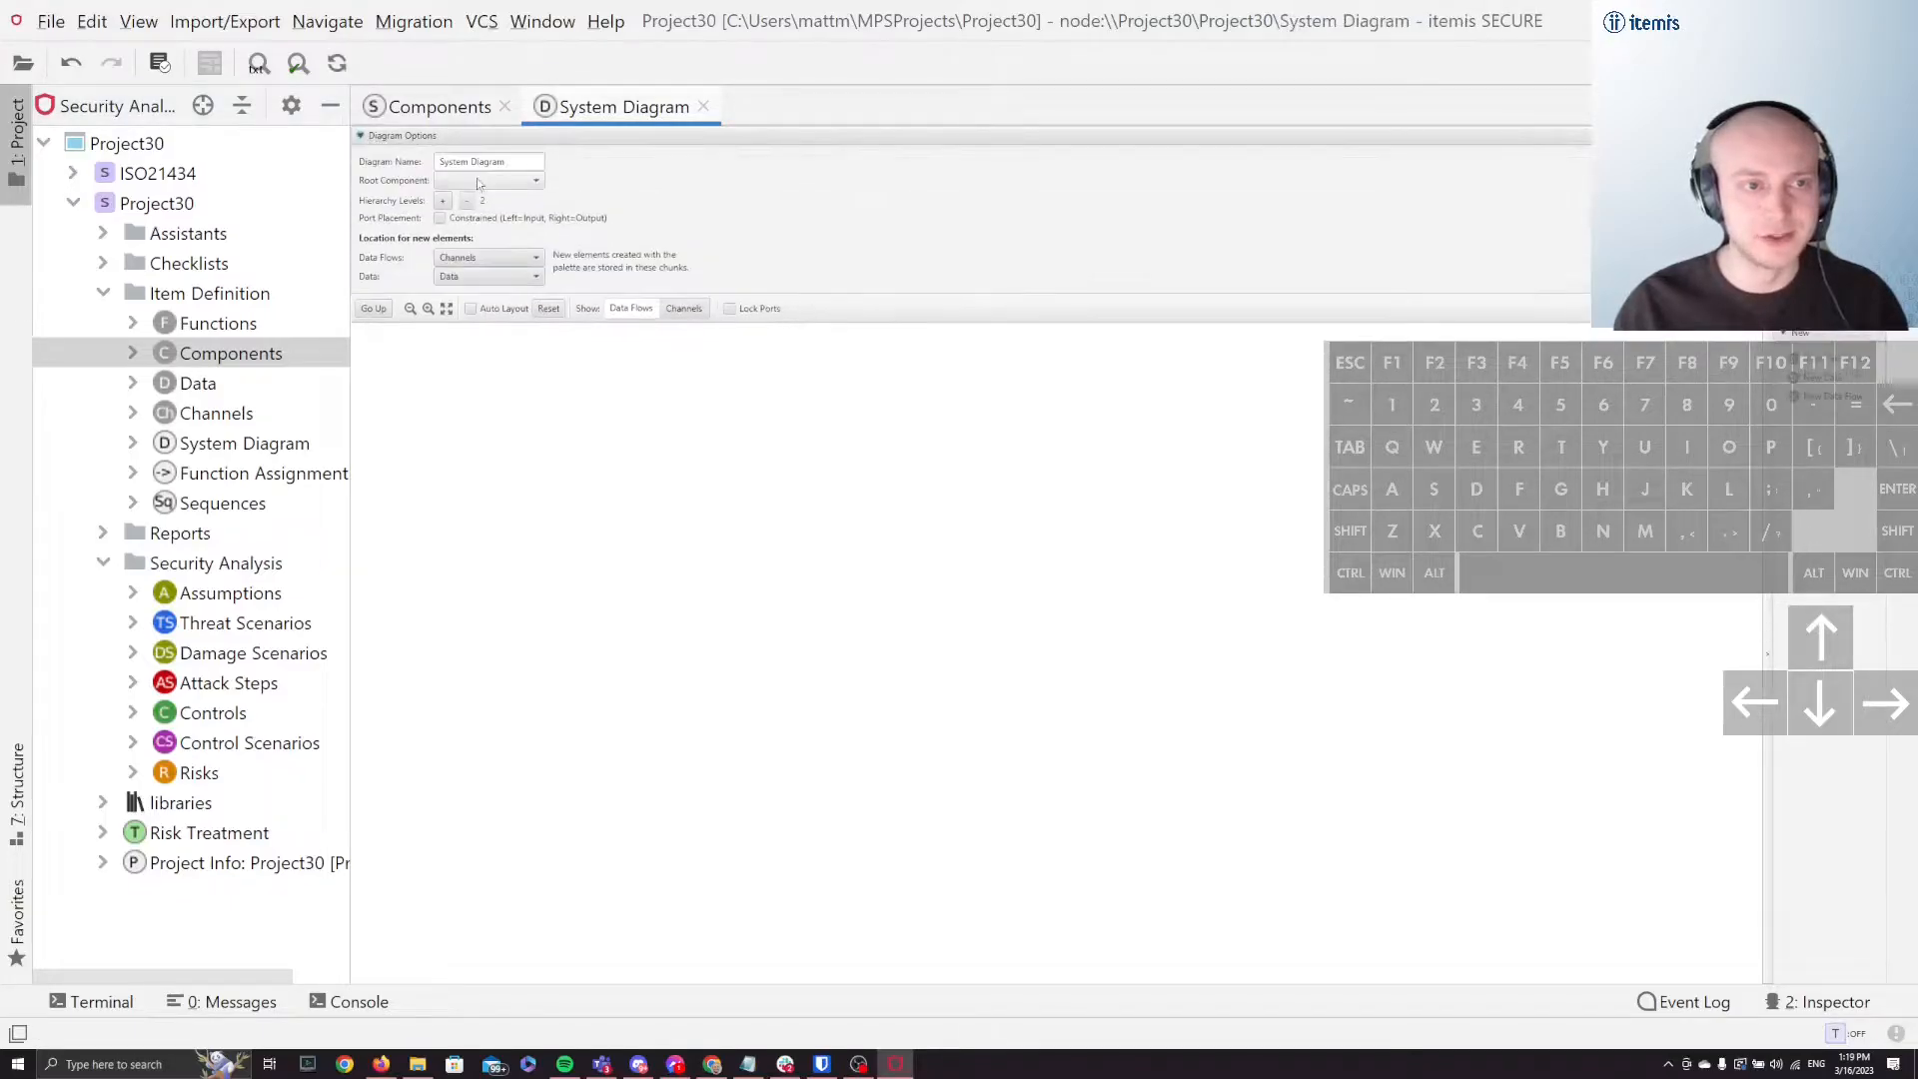
click(539, 182)
click(537, 200)
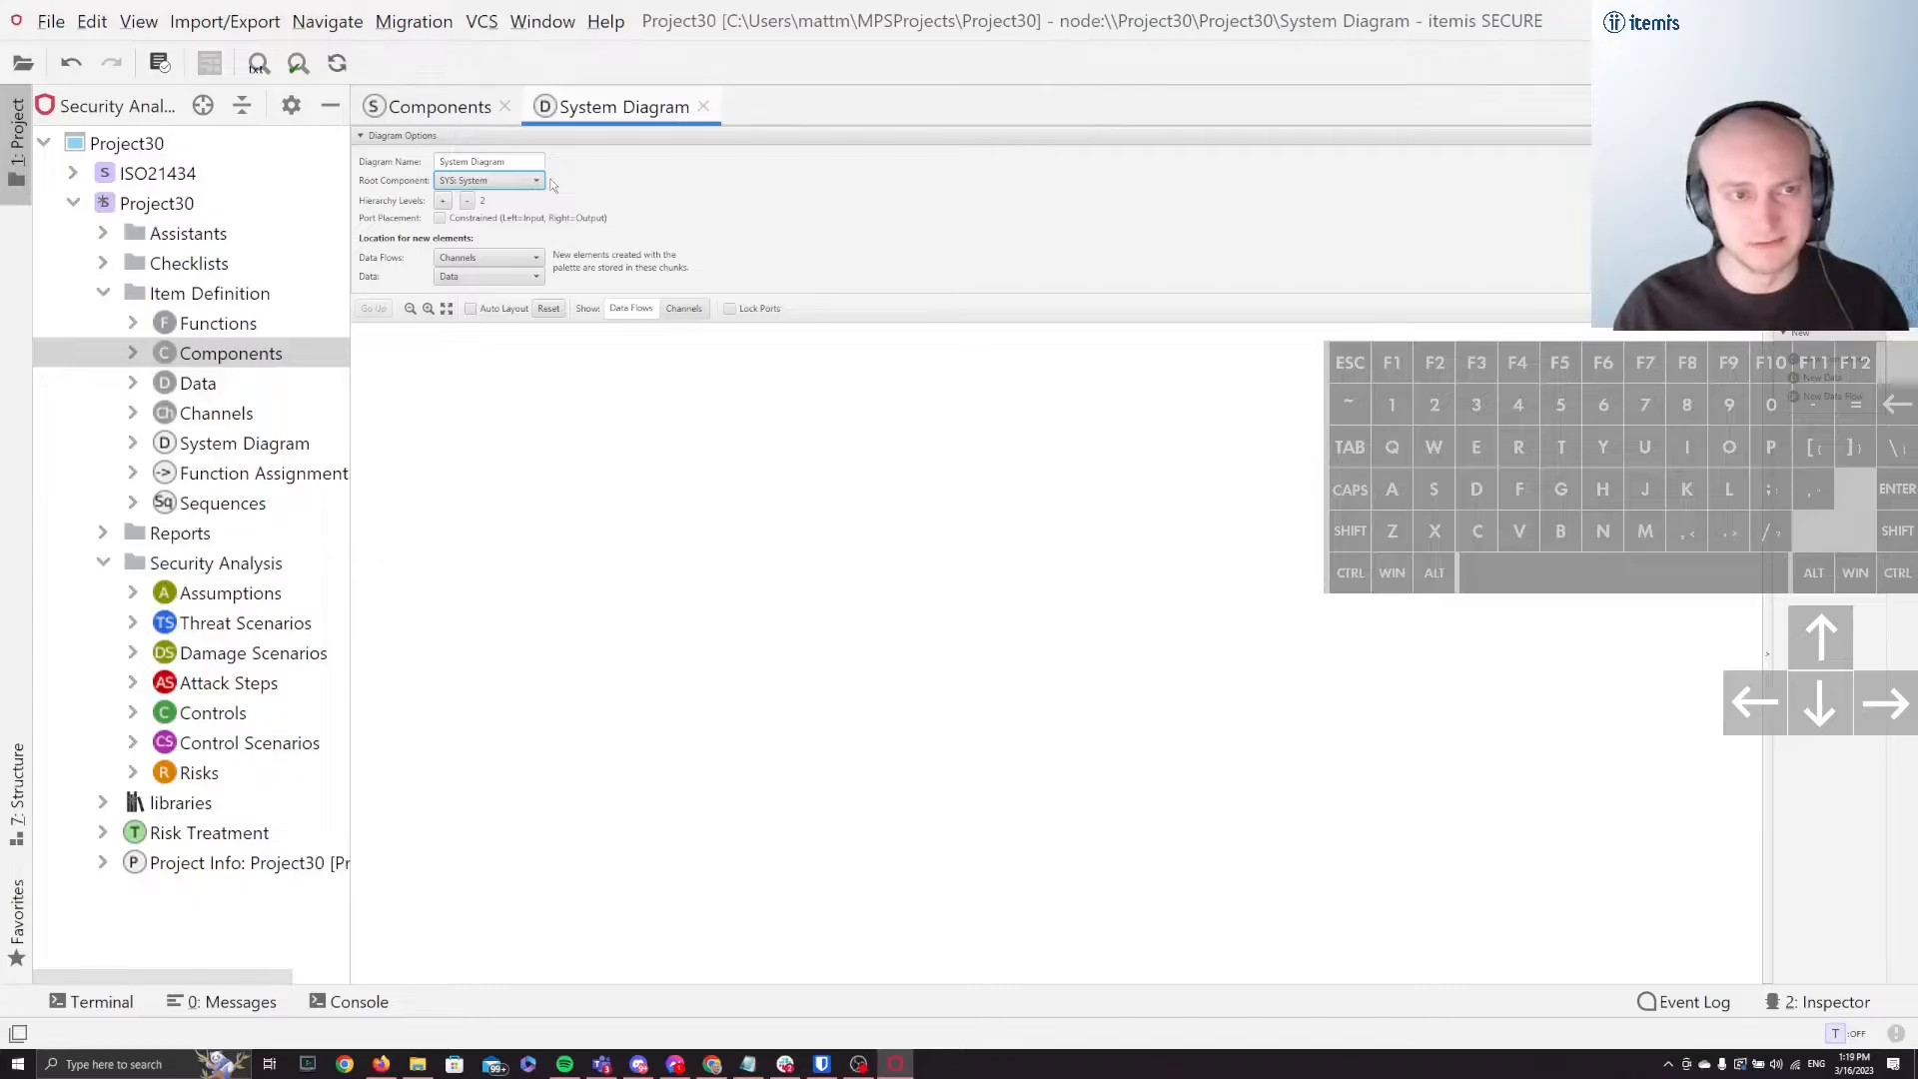
click(451, 108)
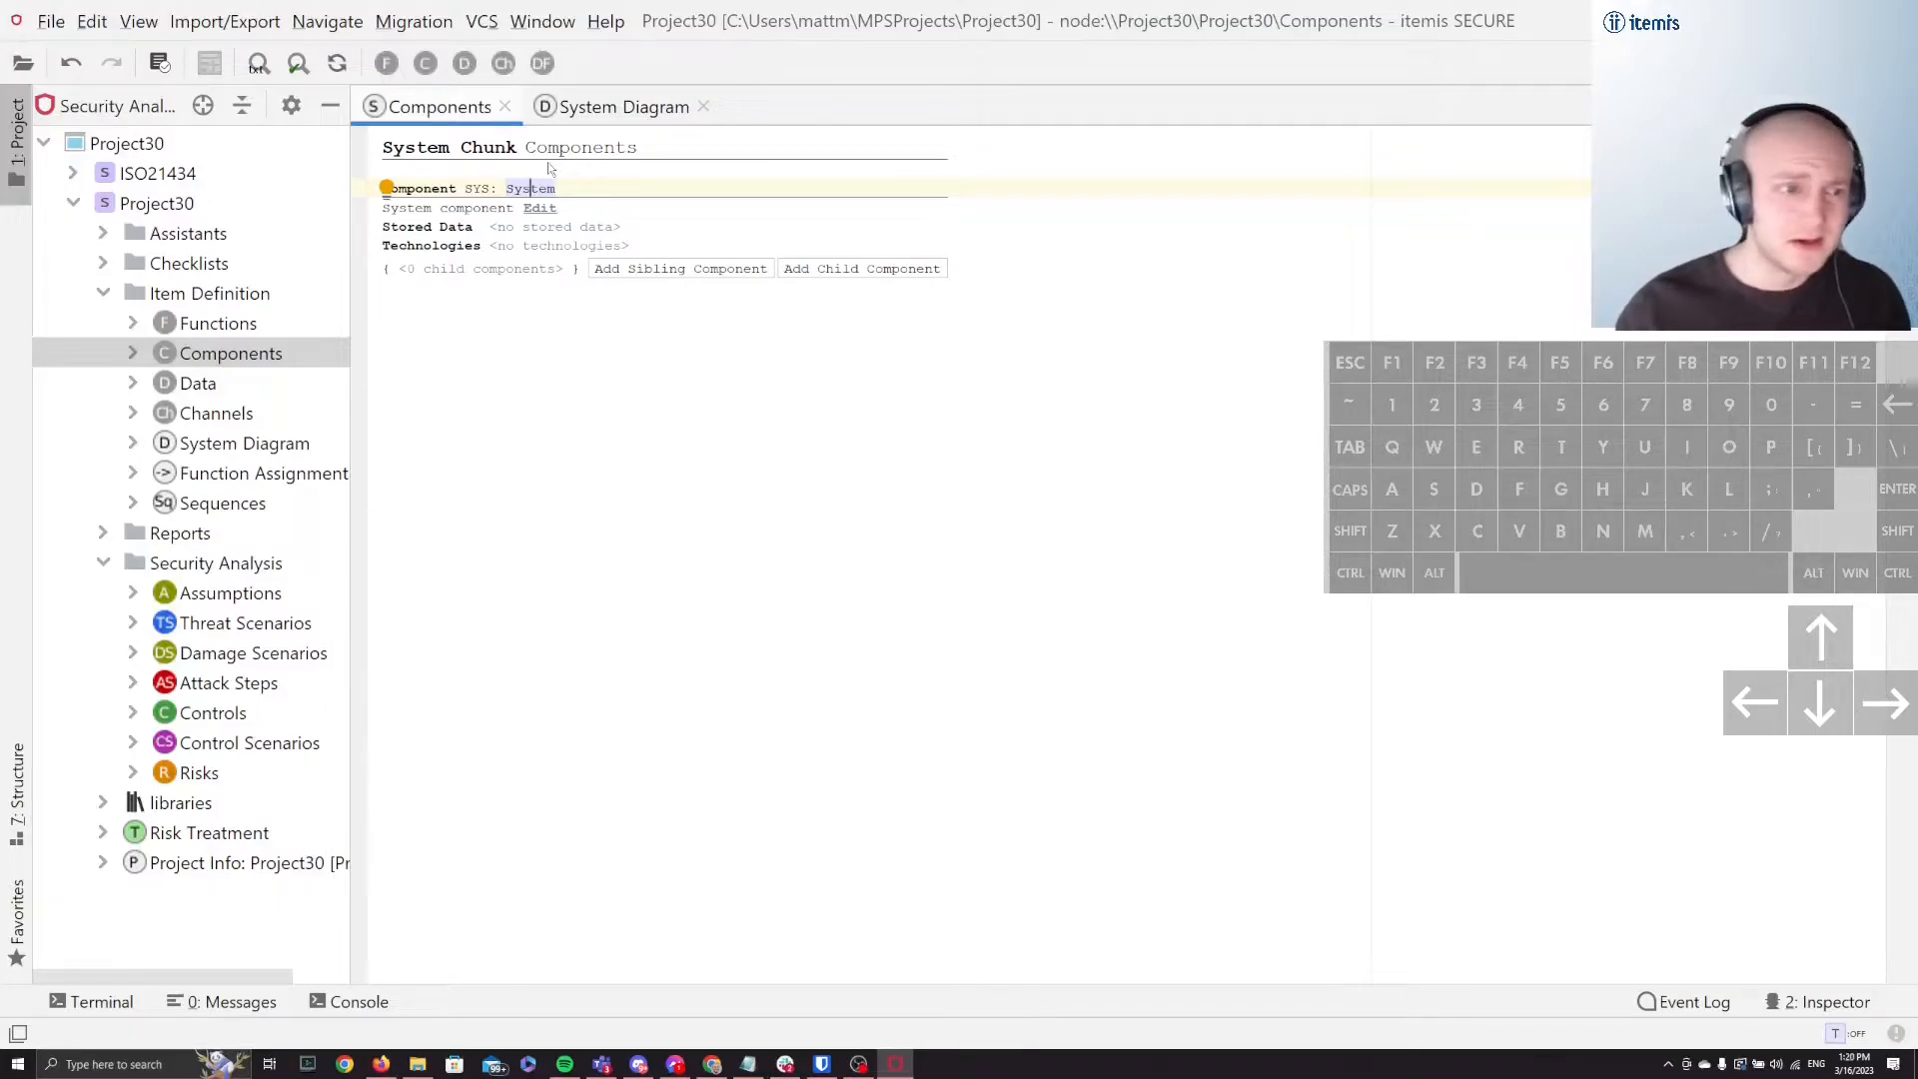
click(621, 107)
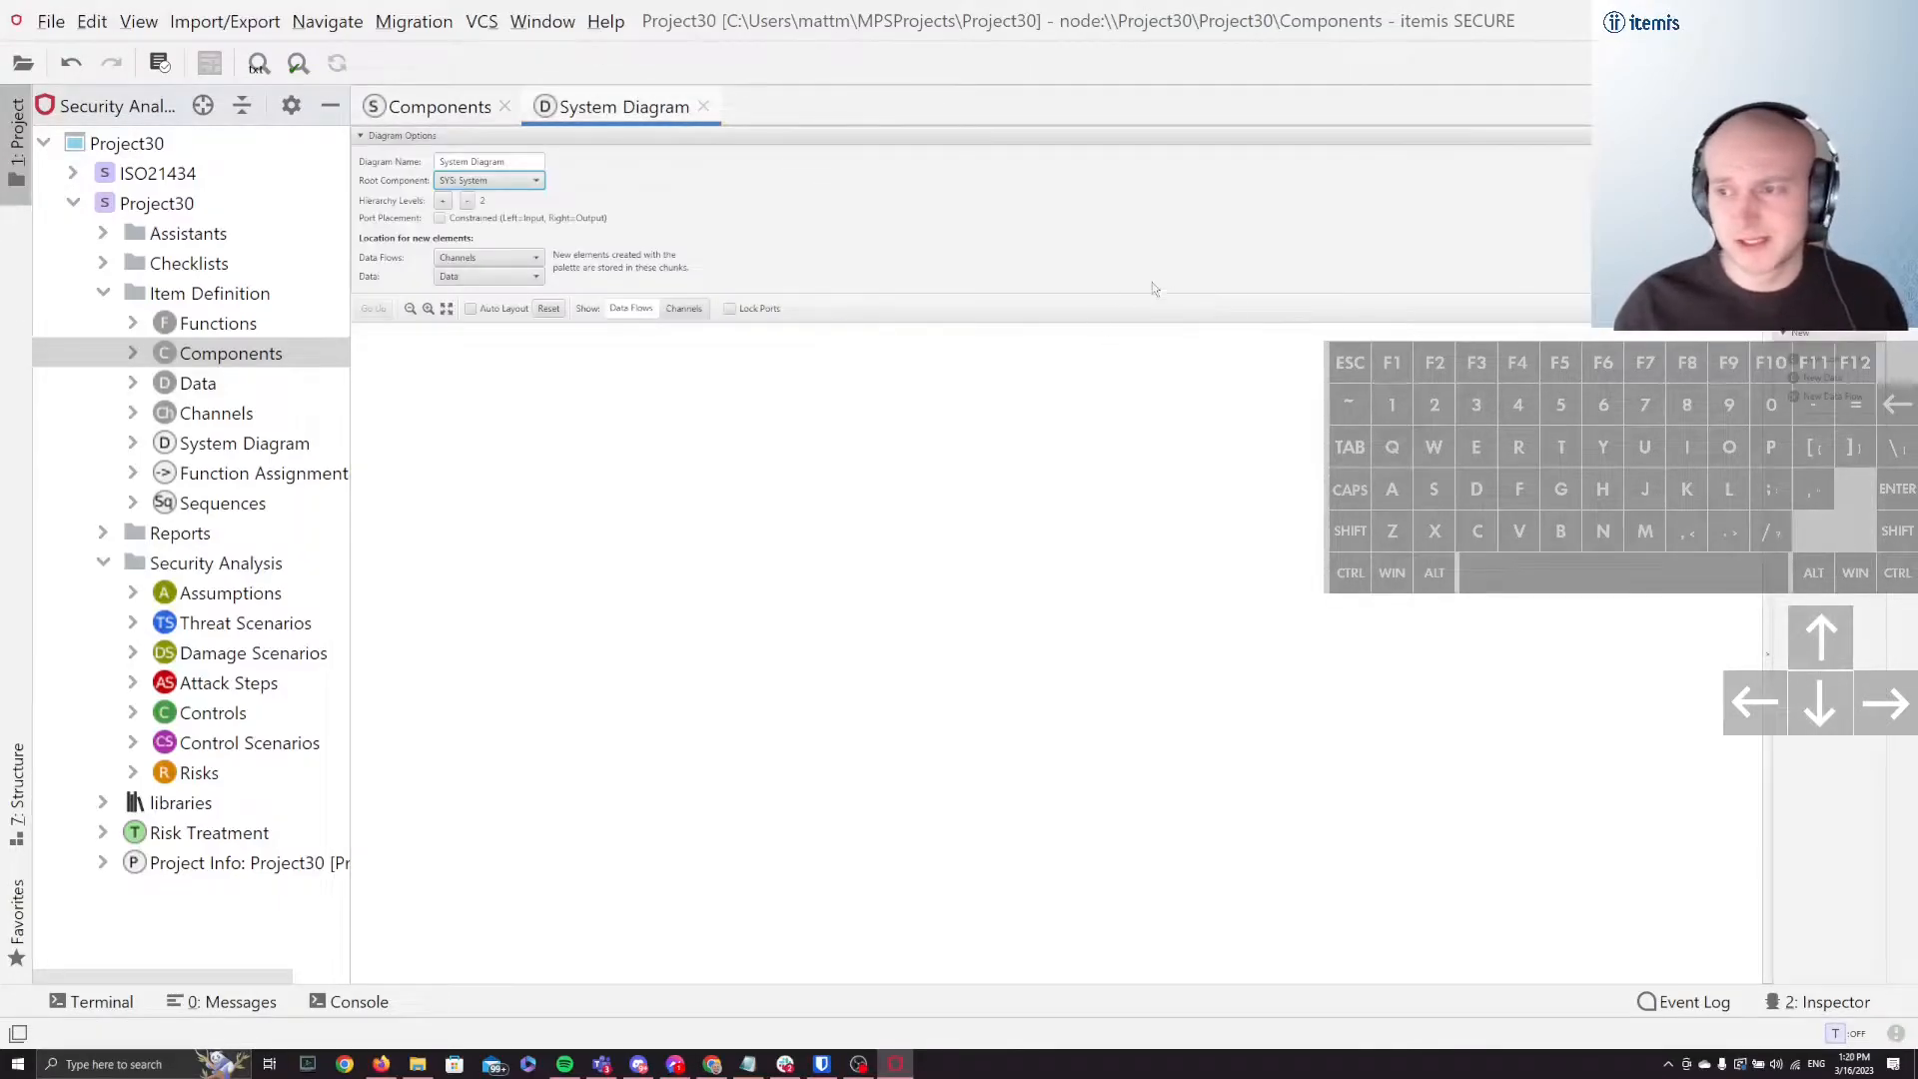
click(380, 136)
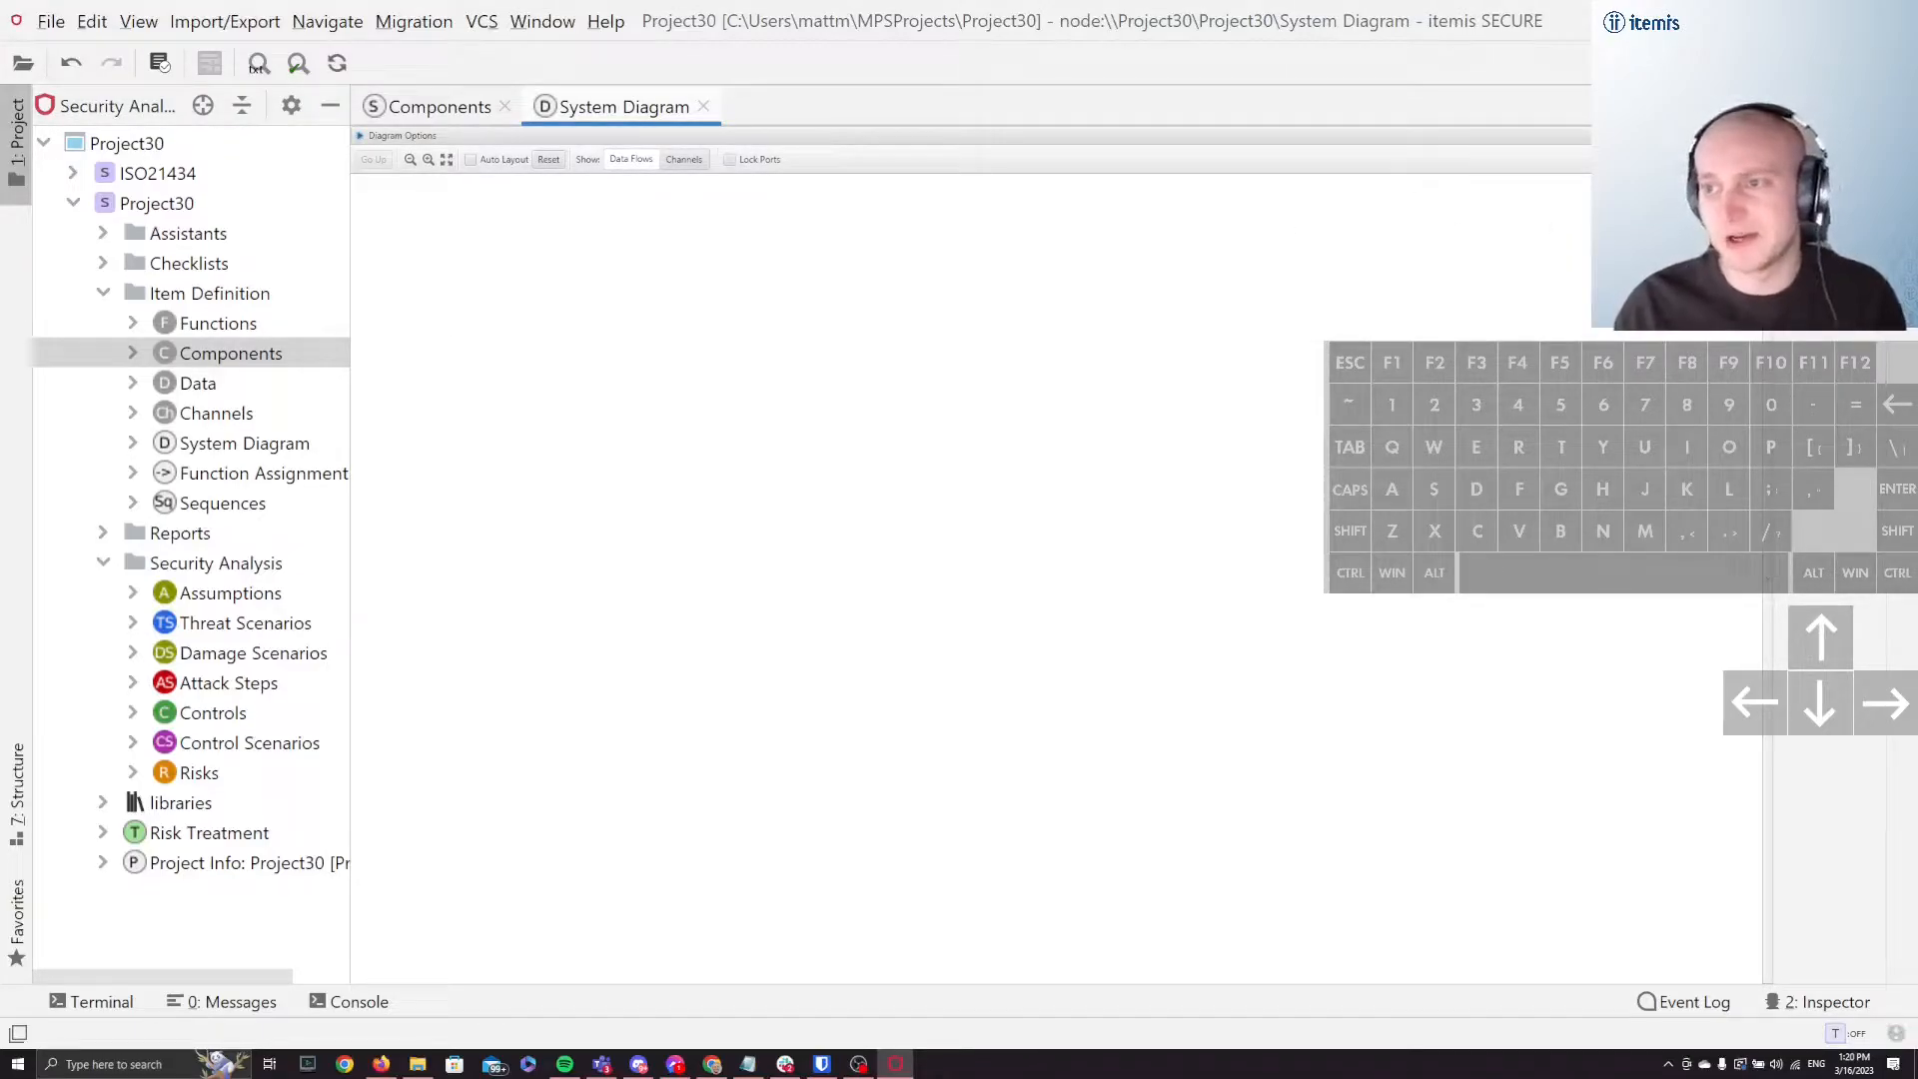
Step: Add two new components side by side in the system diagram
drag(1824, 200, 557, 311)
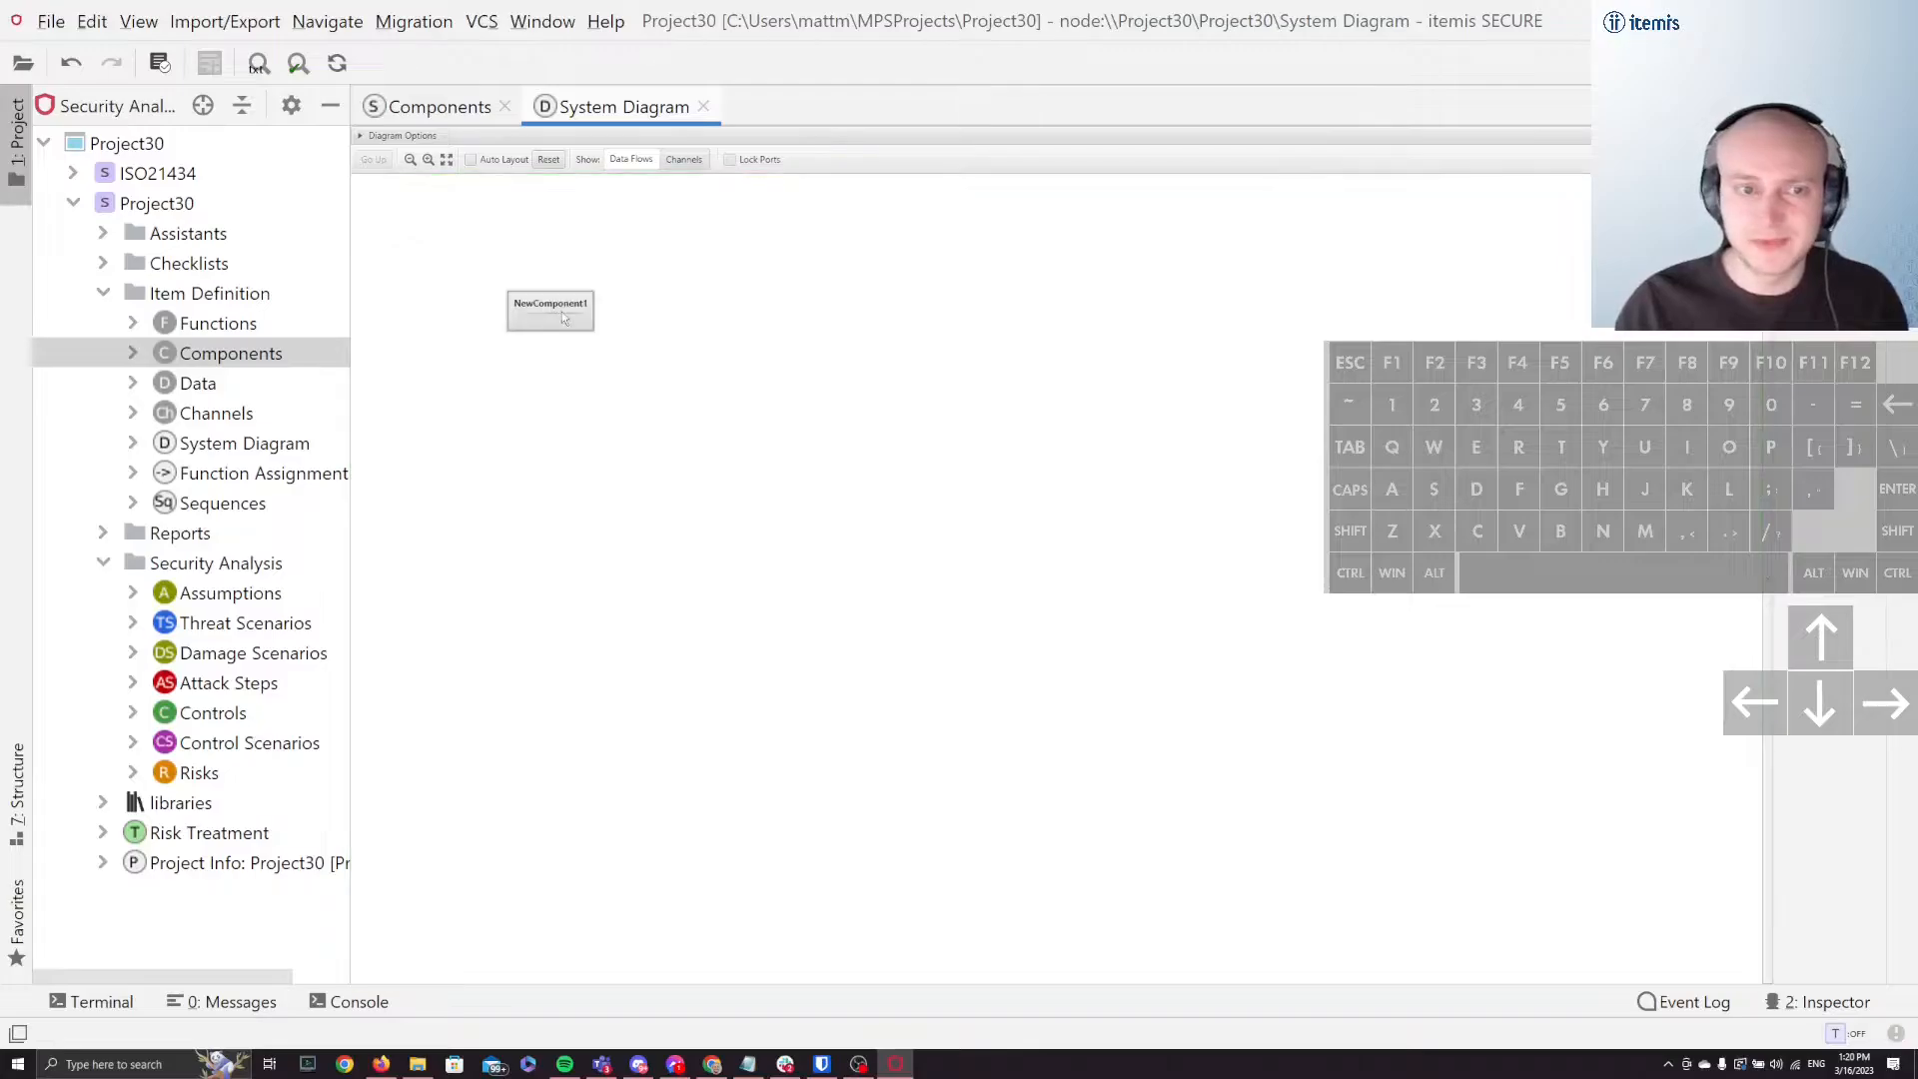
drag(1824, 200, 711, 326)
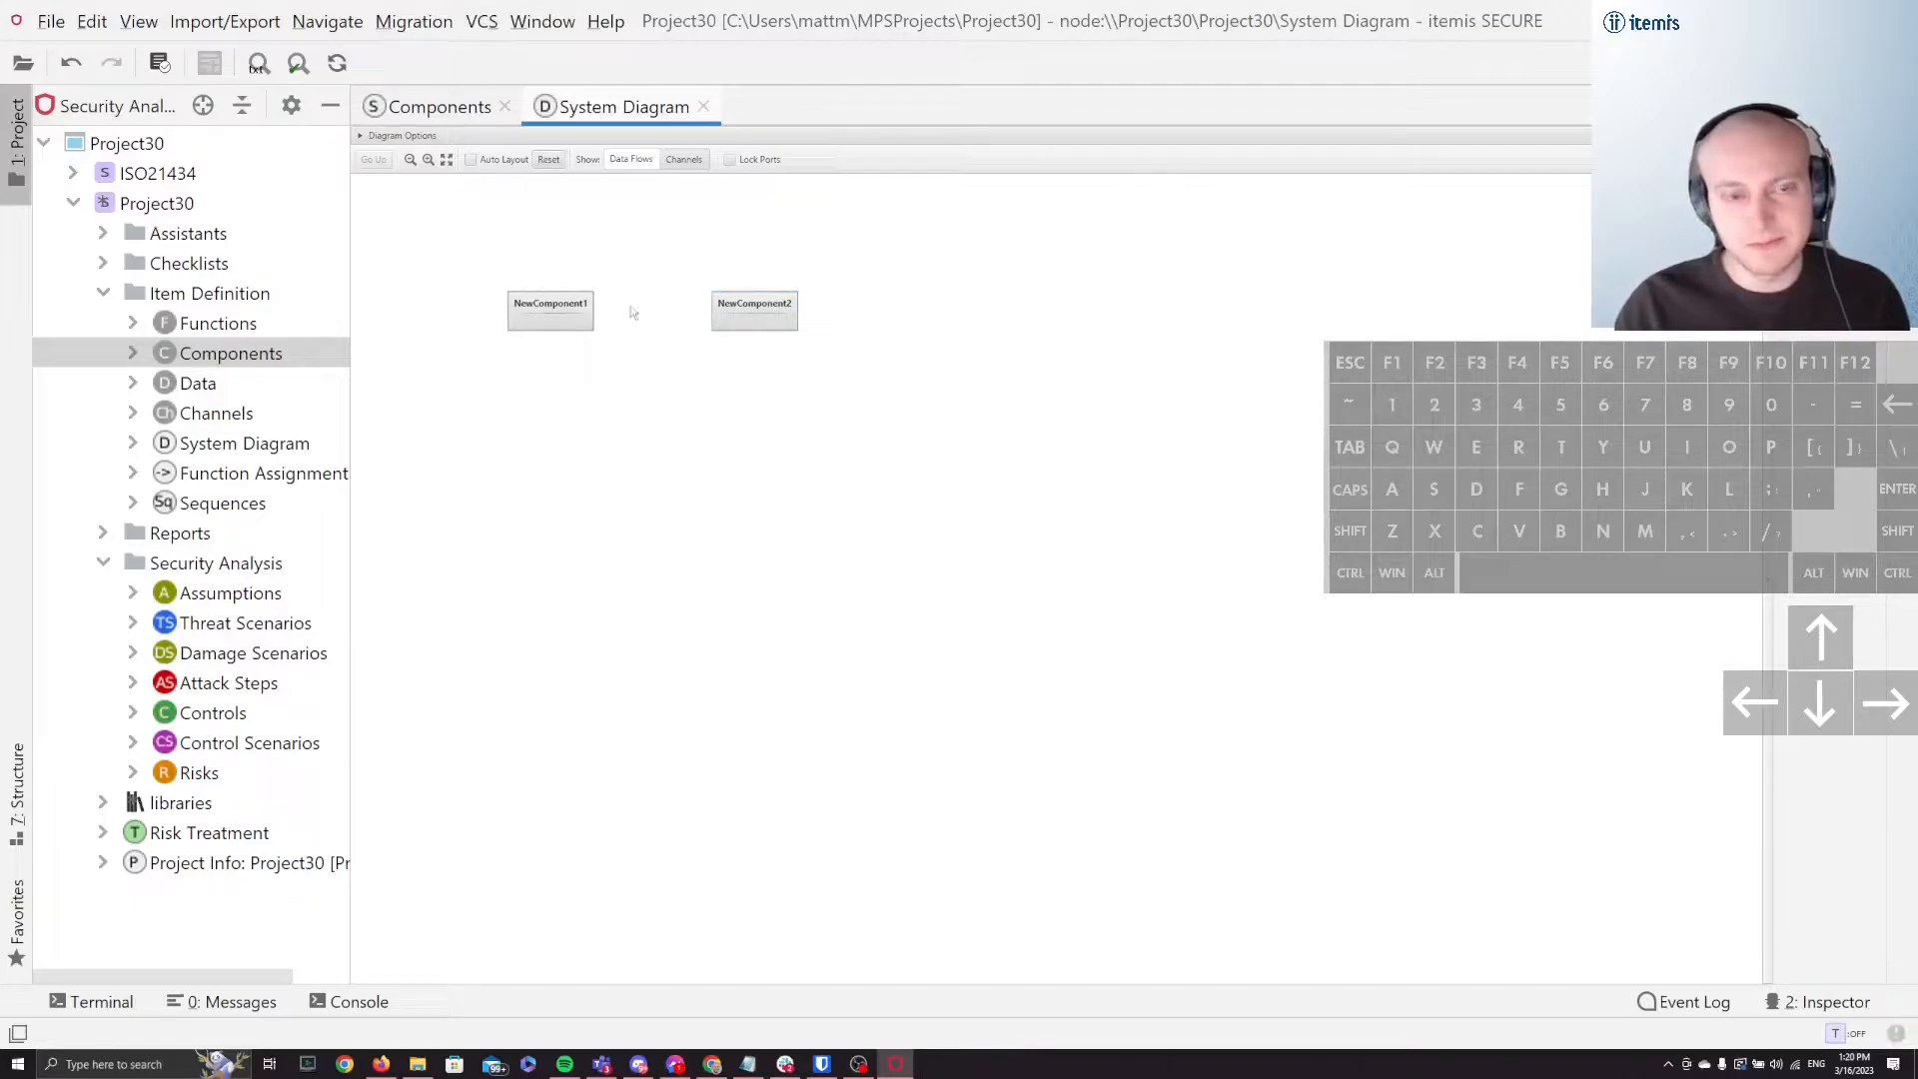
Step: Try to nest NewComponent1 inside an enlarged NewComponent2 and check the hierarchy in the Components chunk
drag(574, 318, 875, 411)
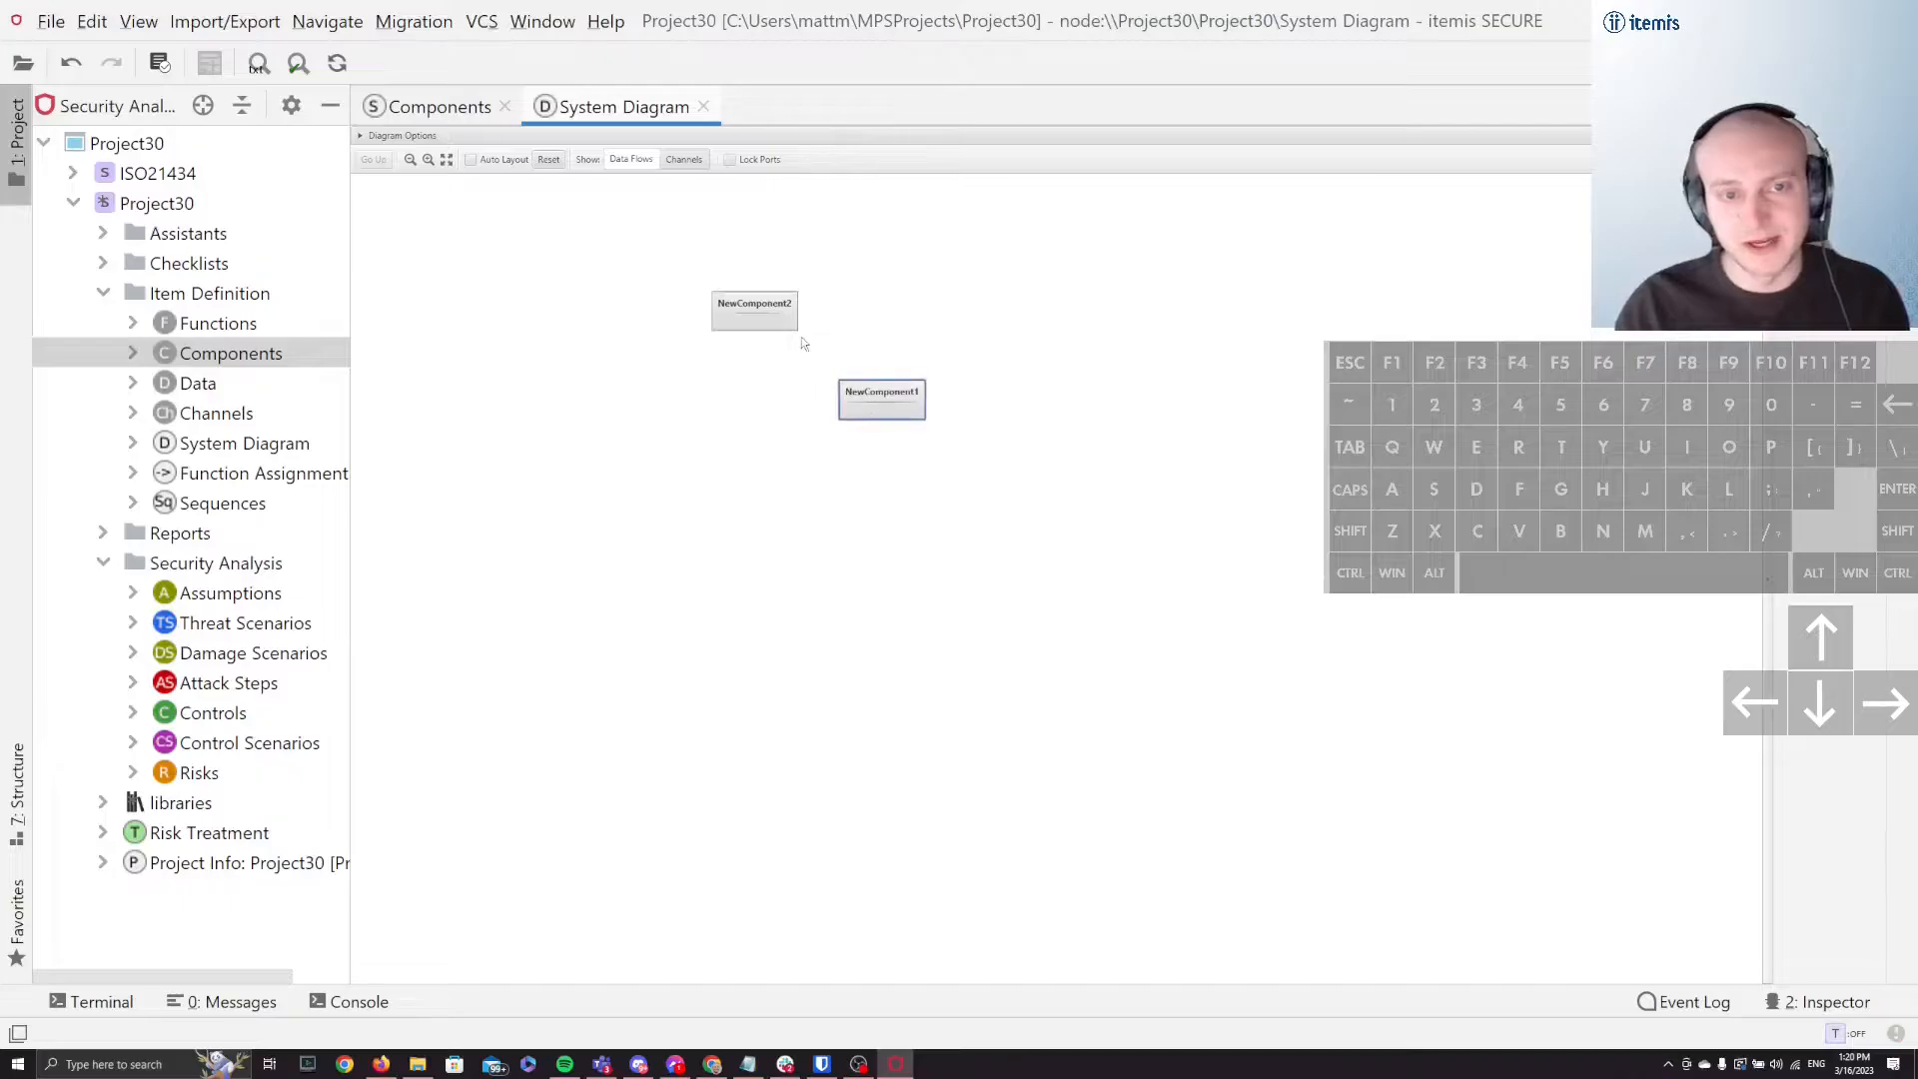
drag(797, 331, 1396, 486)
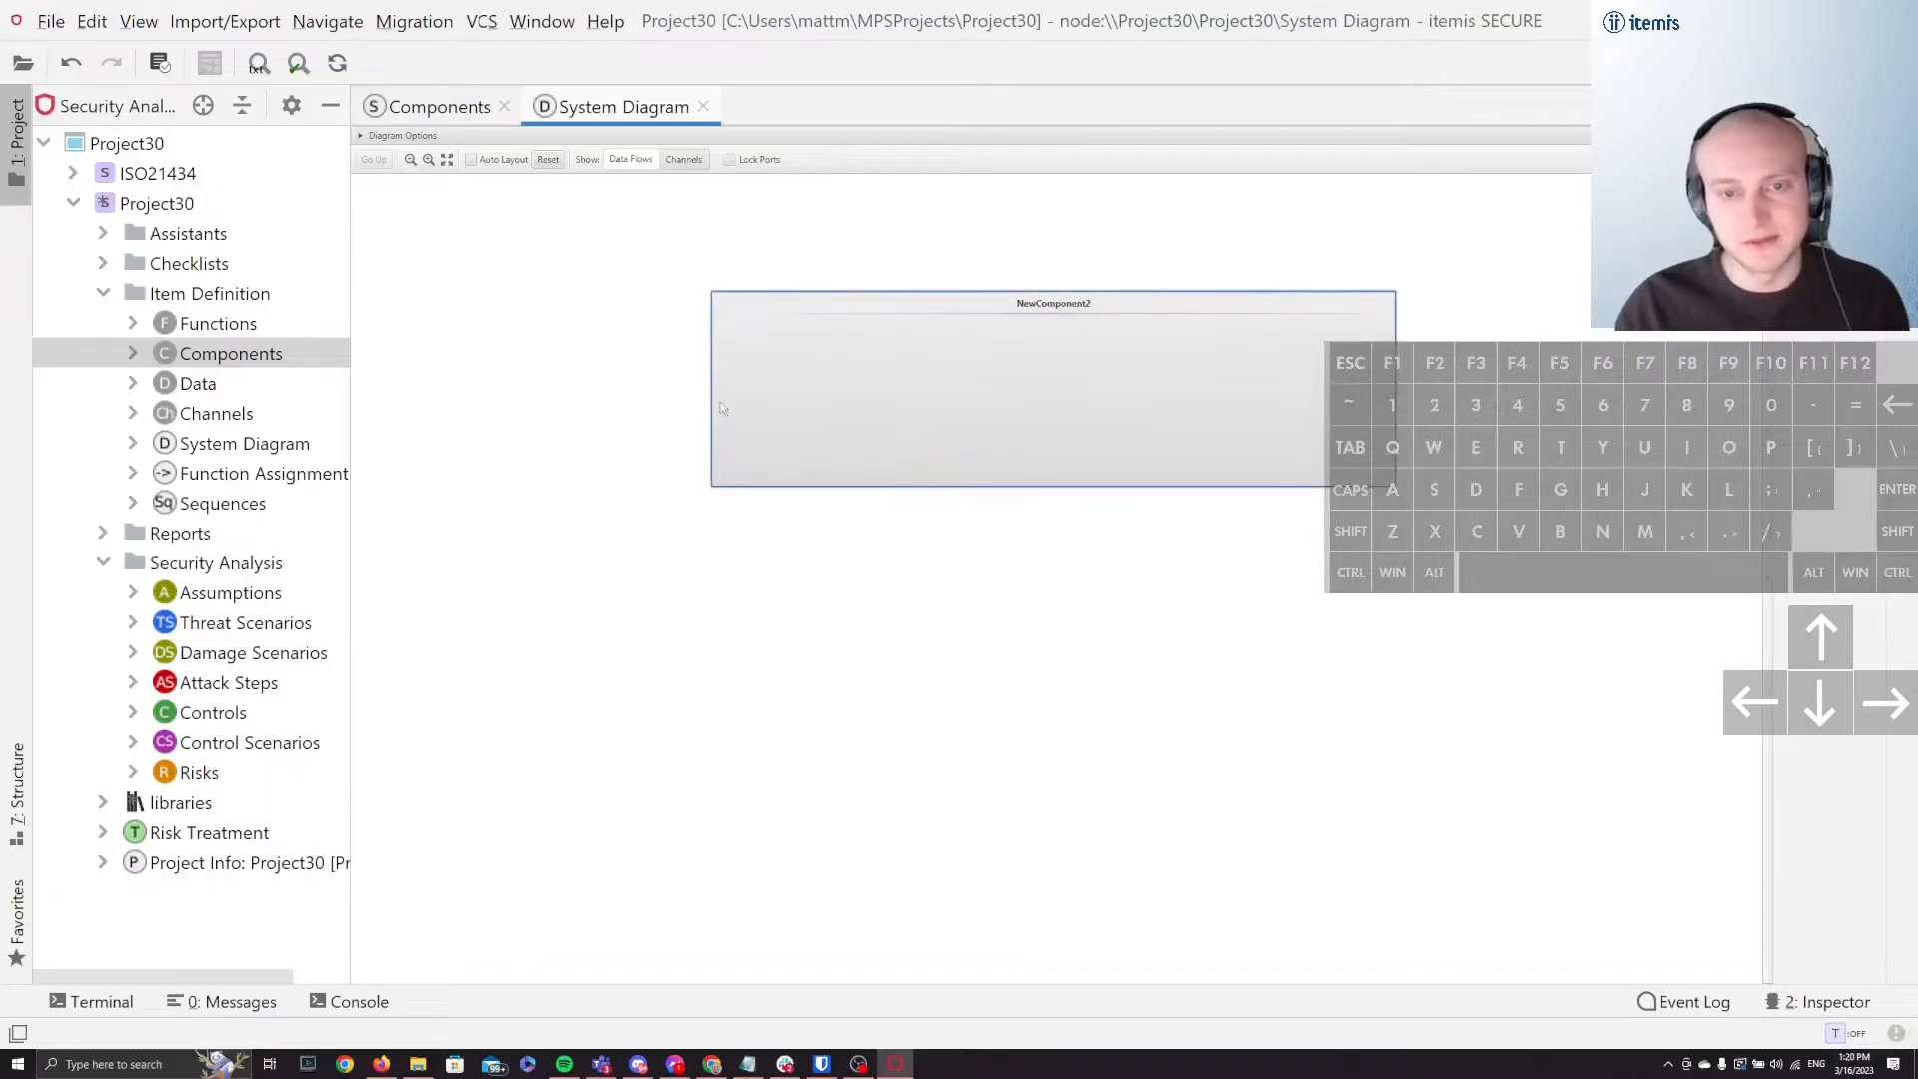
drag(947, 312, 1240, 408)
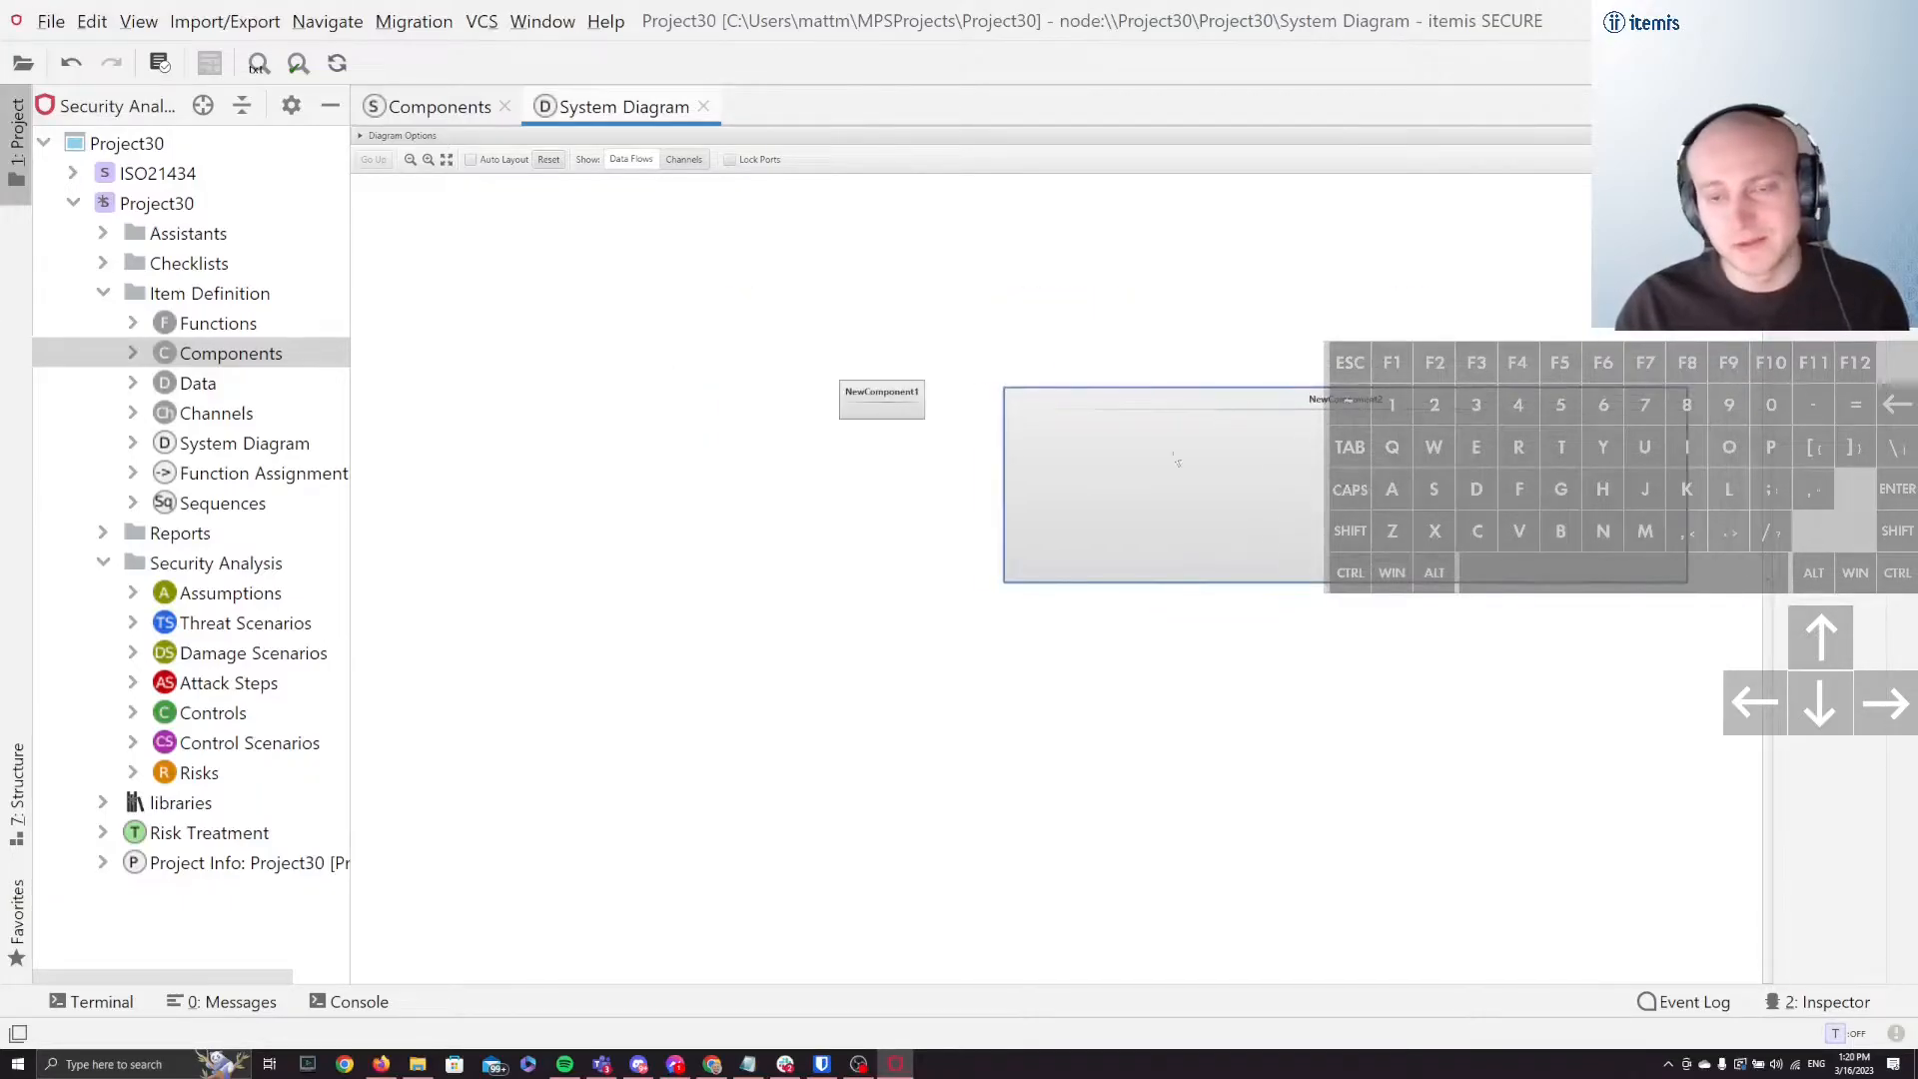
drag(882, 408, 1179, 457)
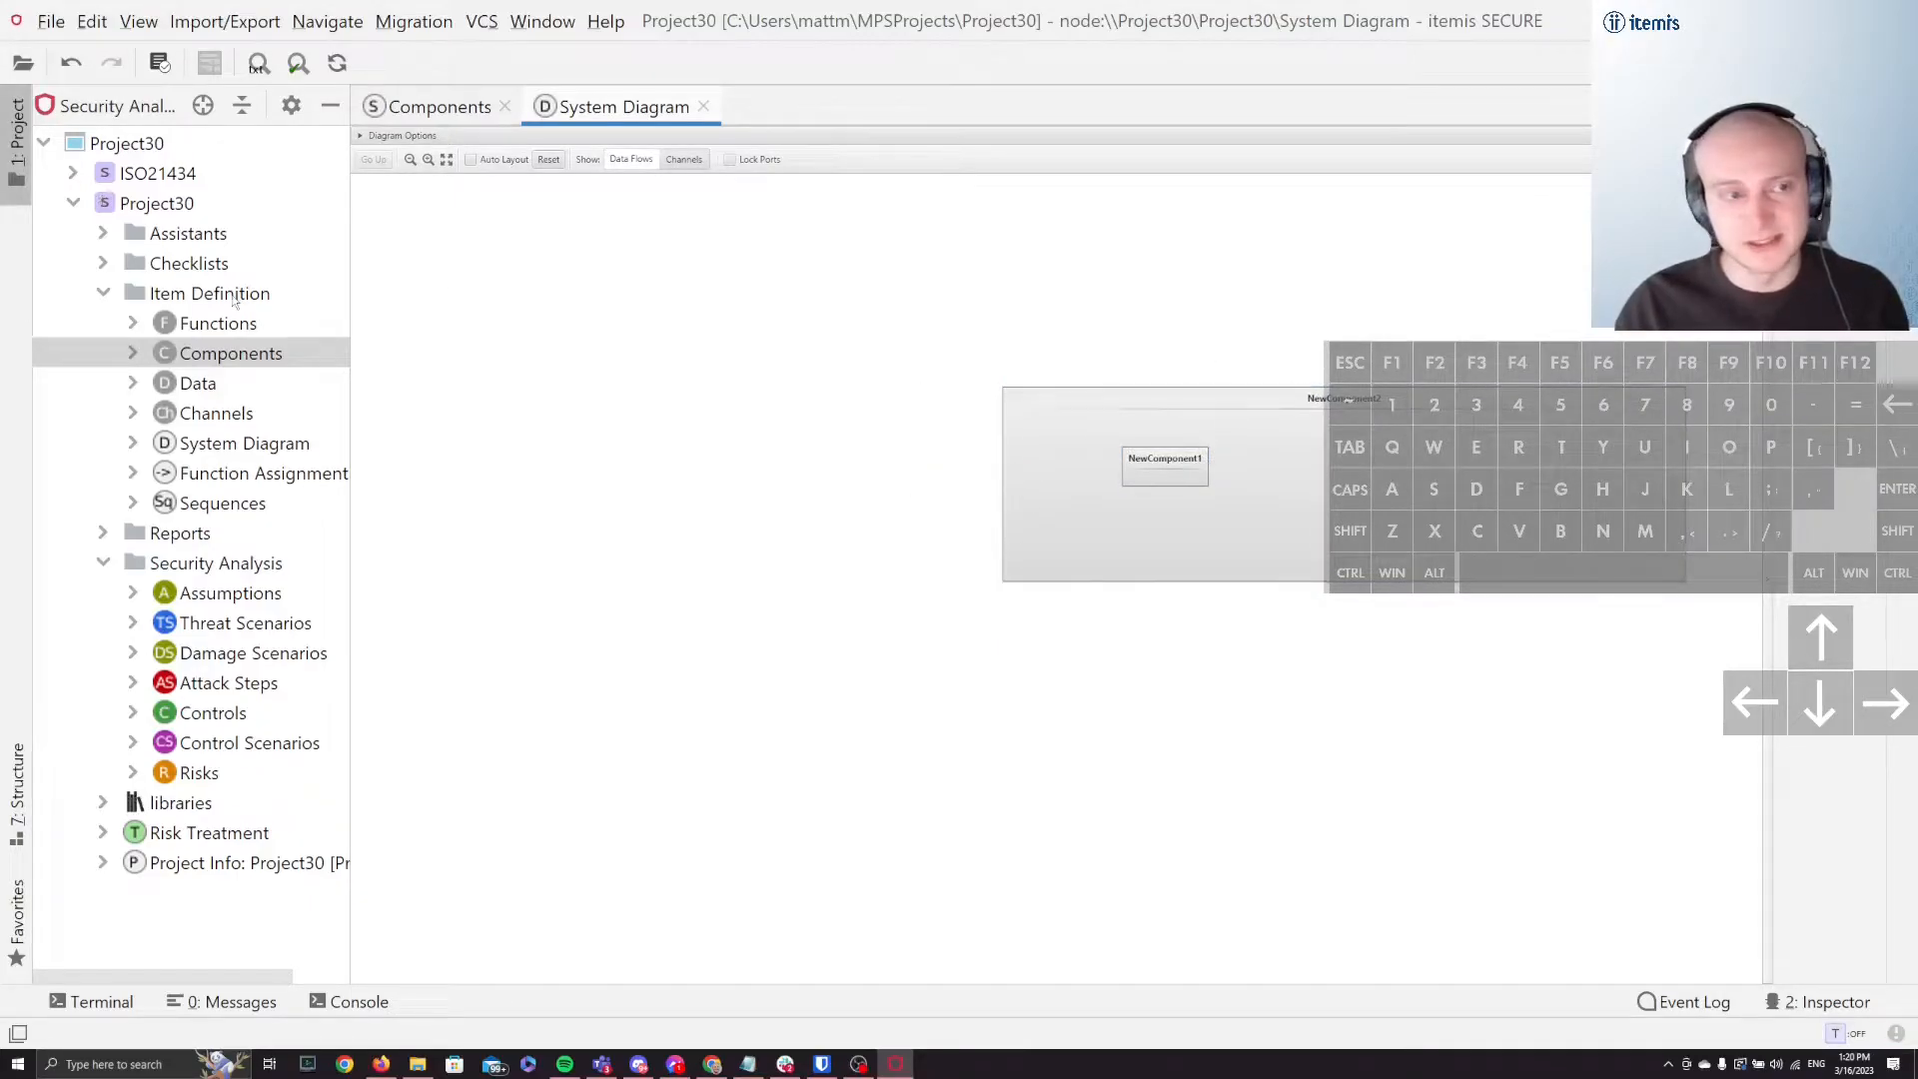
double_click(228, 351)
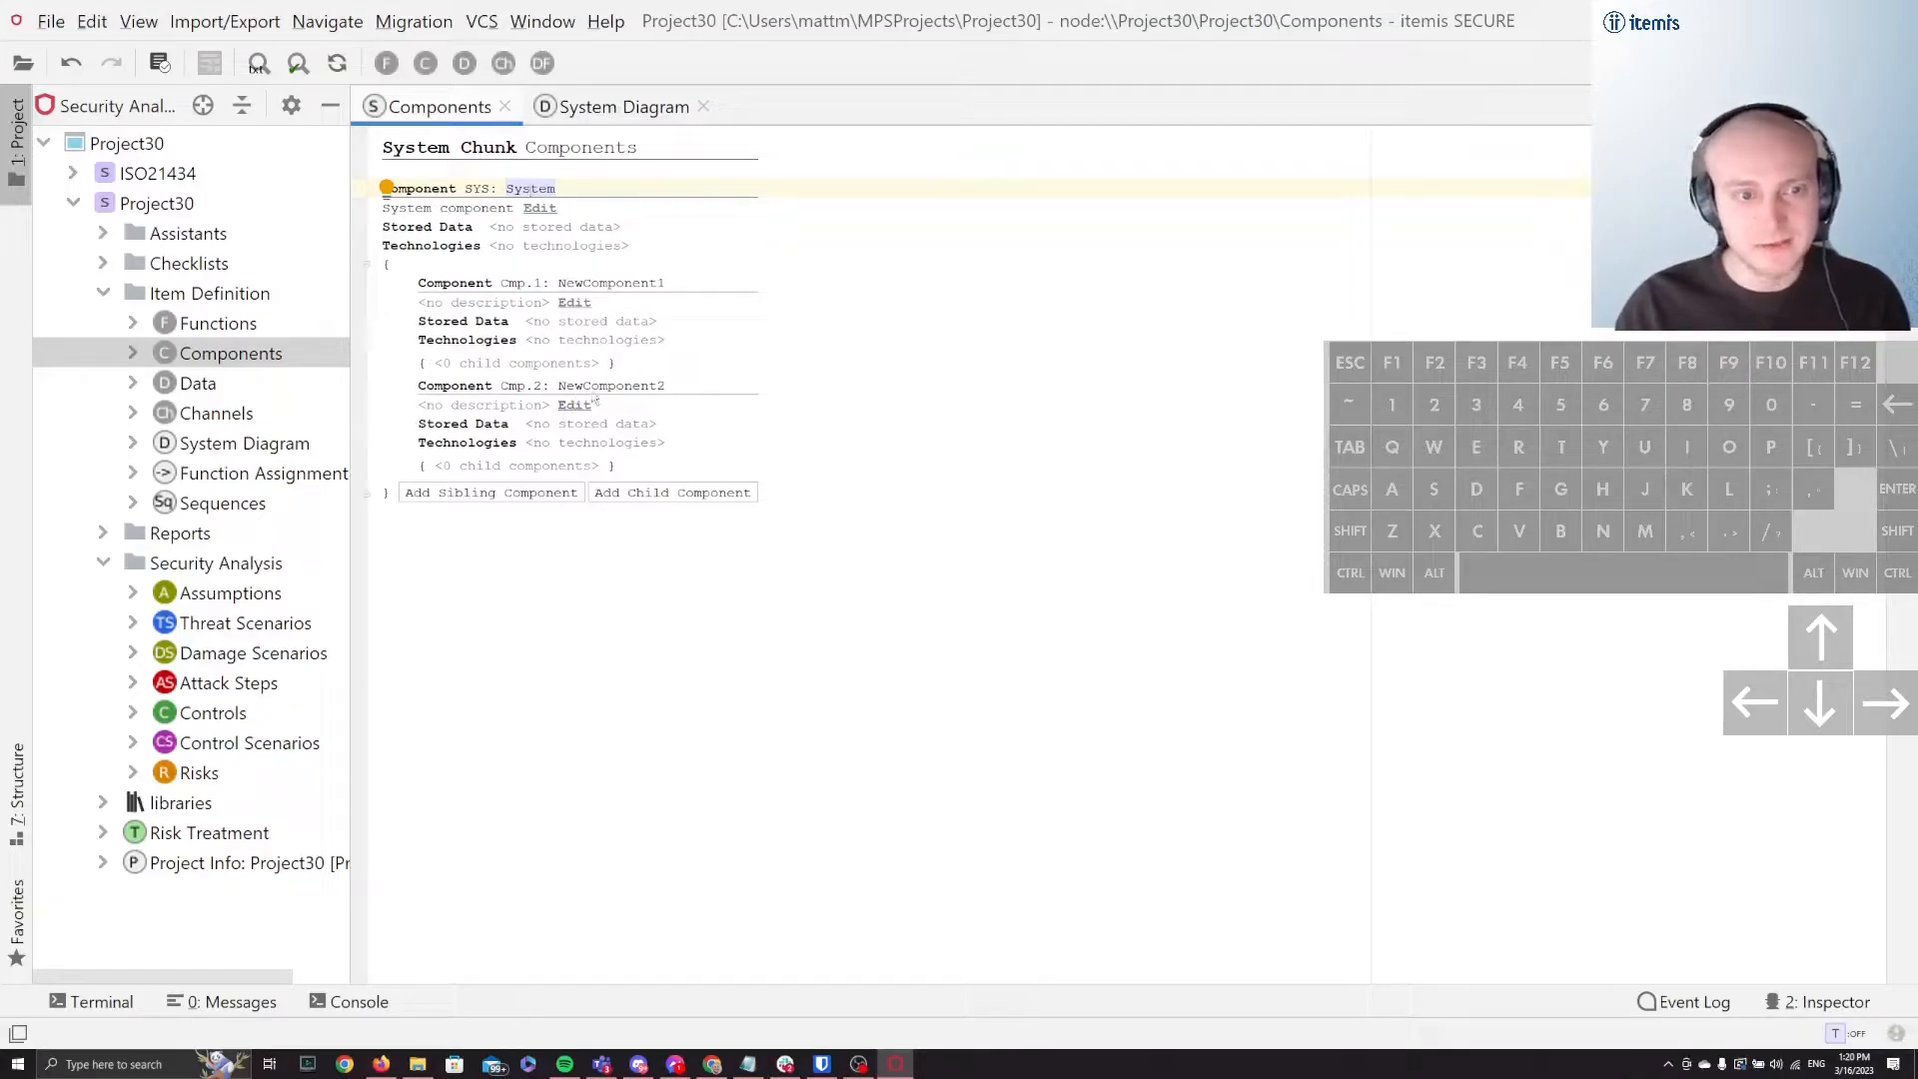
click(615, 106)
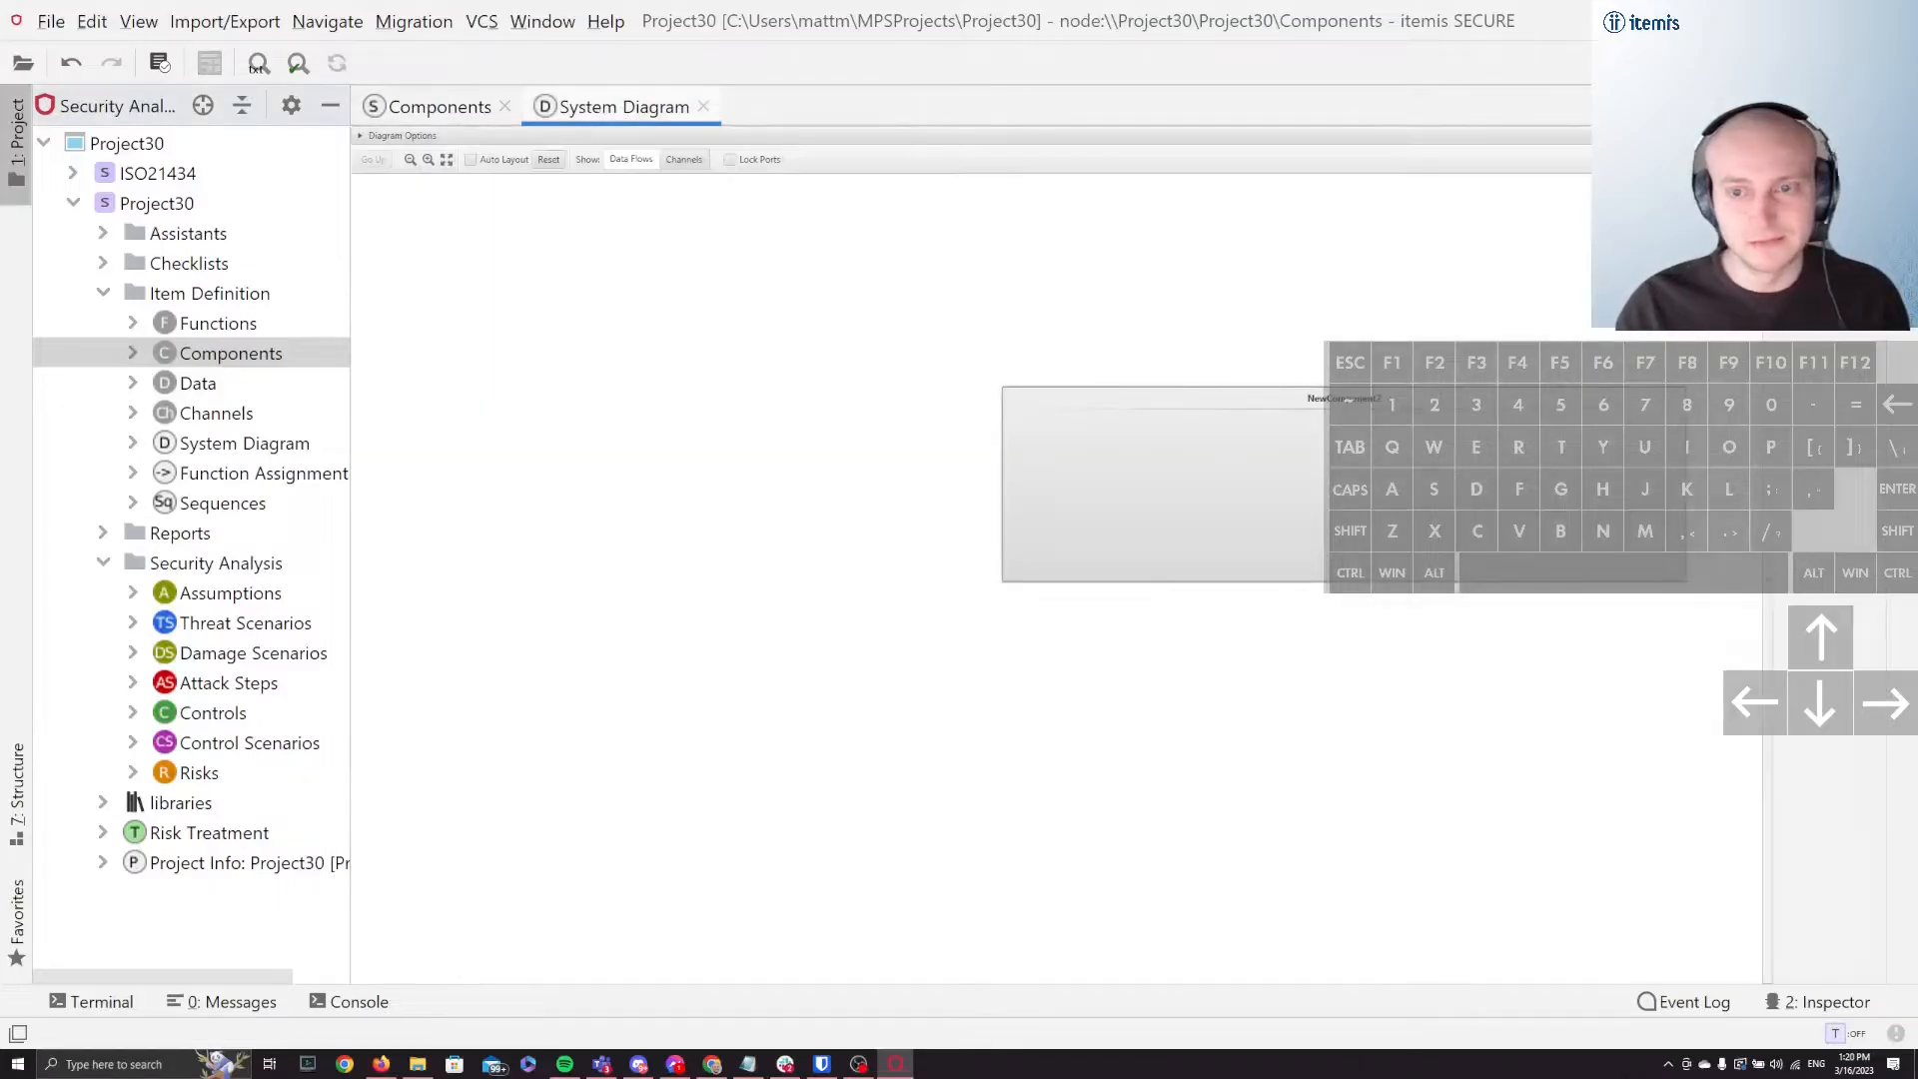
Step: Enable Auto Layout and reset the system diagram's layout
click(502, 162)
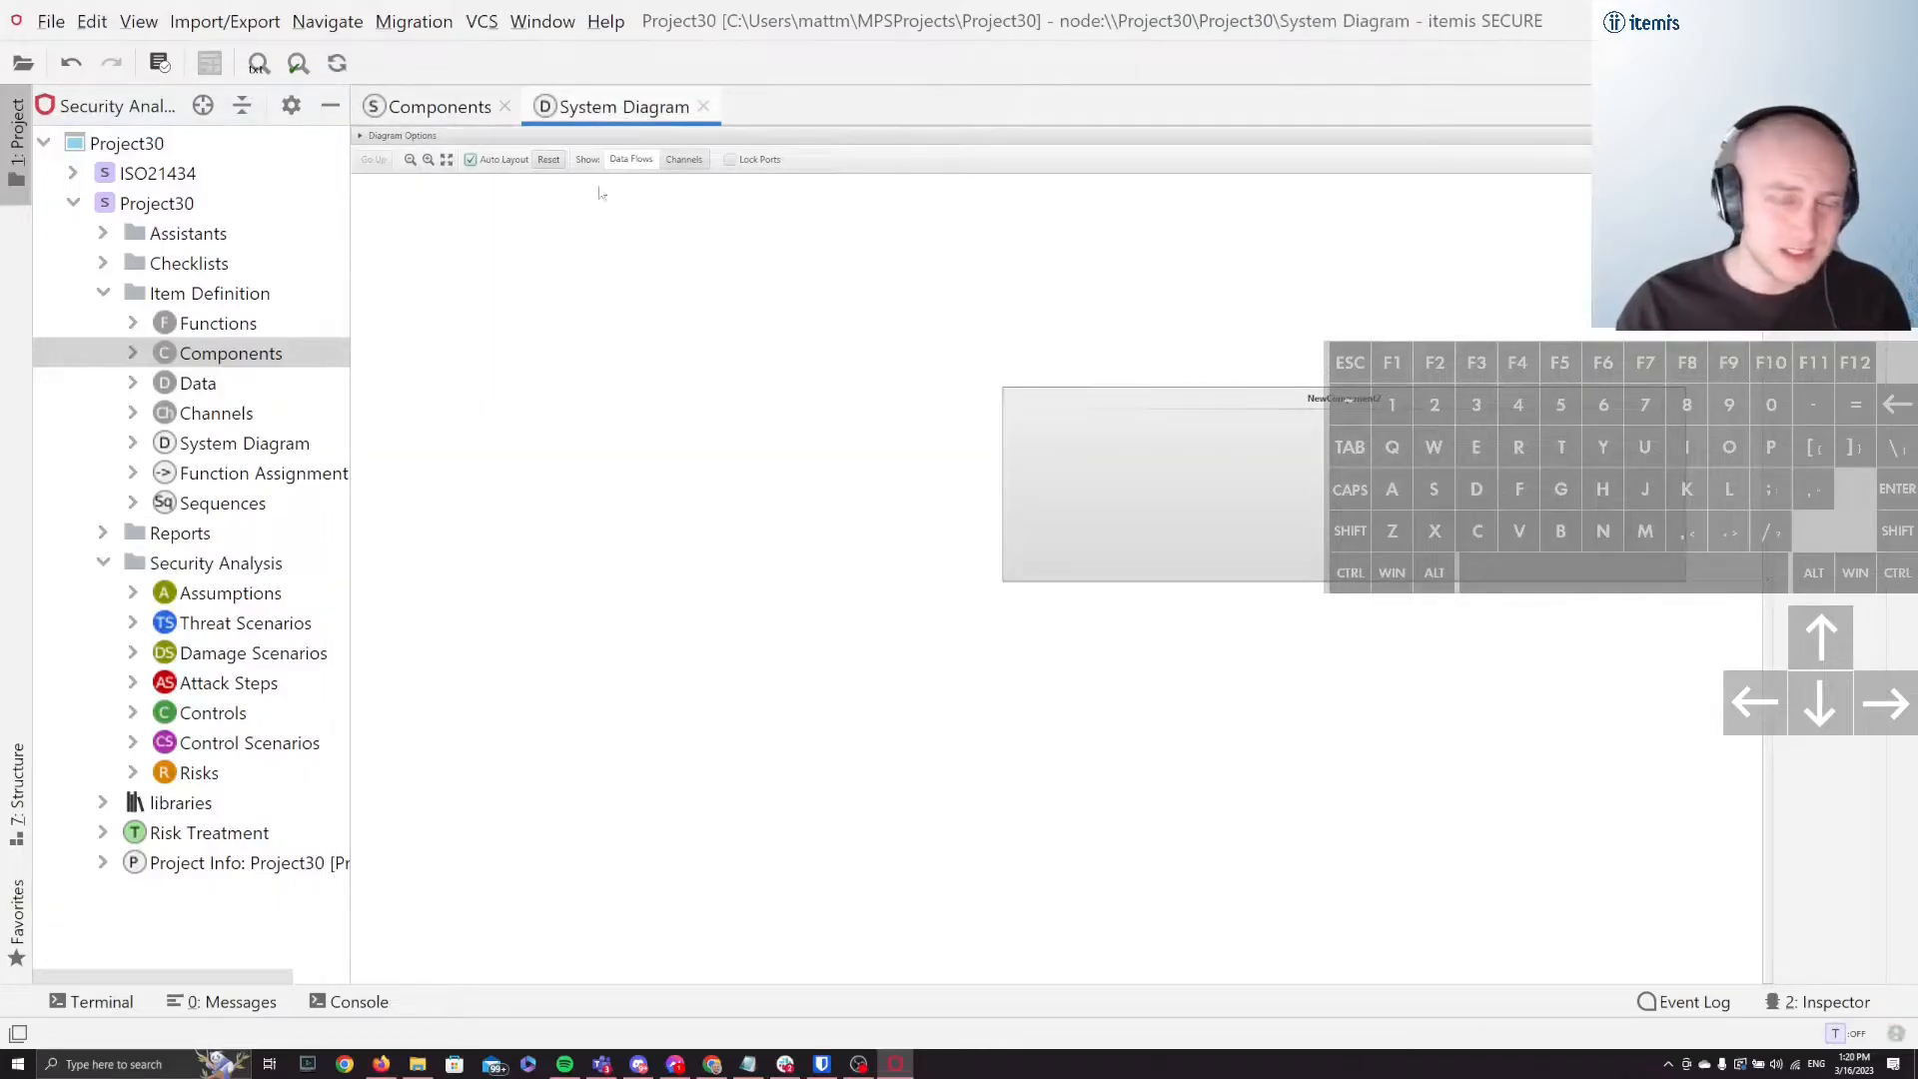
click(549, 160)
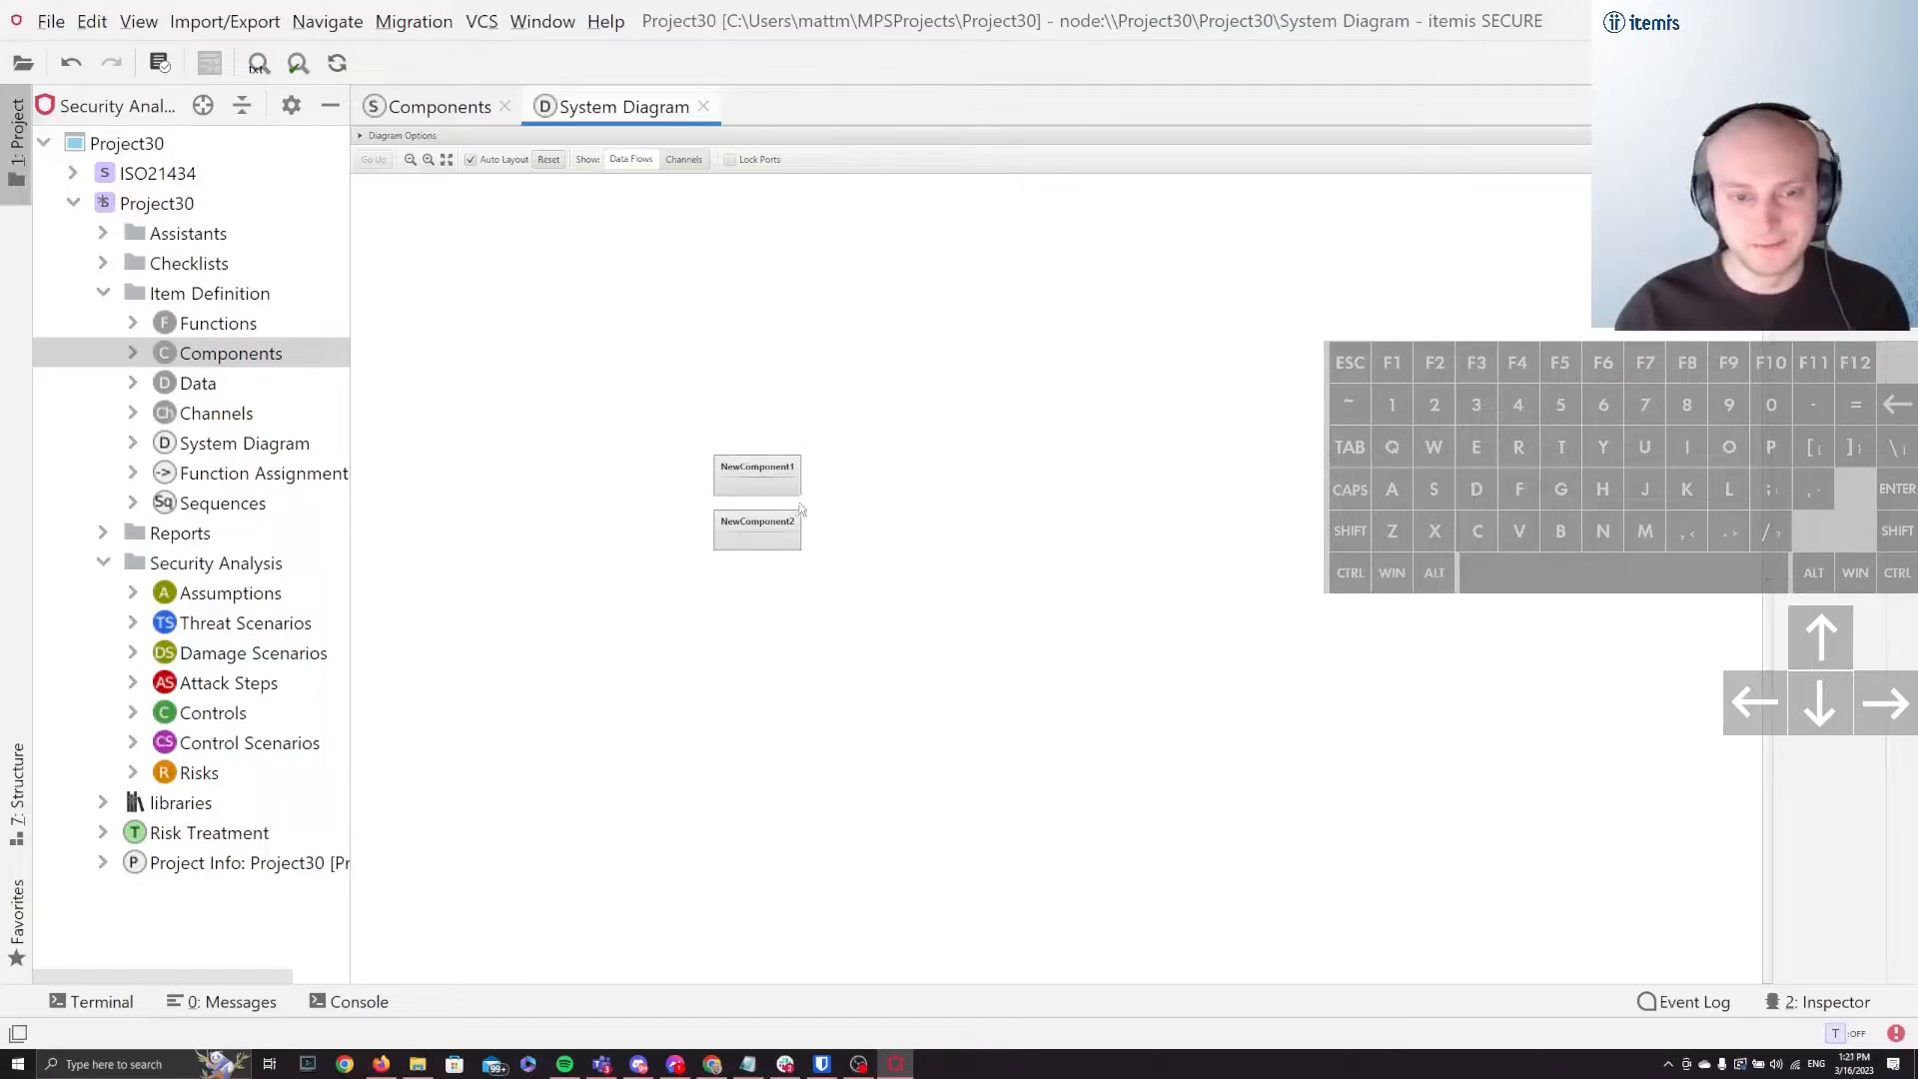
Step: Try to nest NewComponent2 inside an enlarged NewComponent1, and reset the diagram layout
drag(802, 496, 1127, 614)
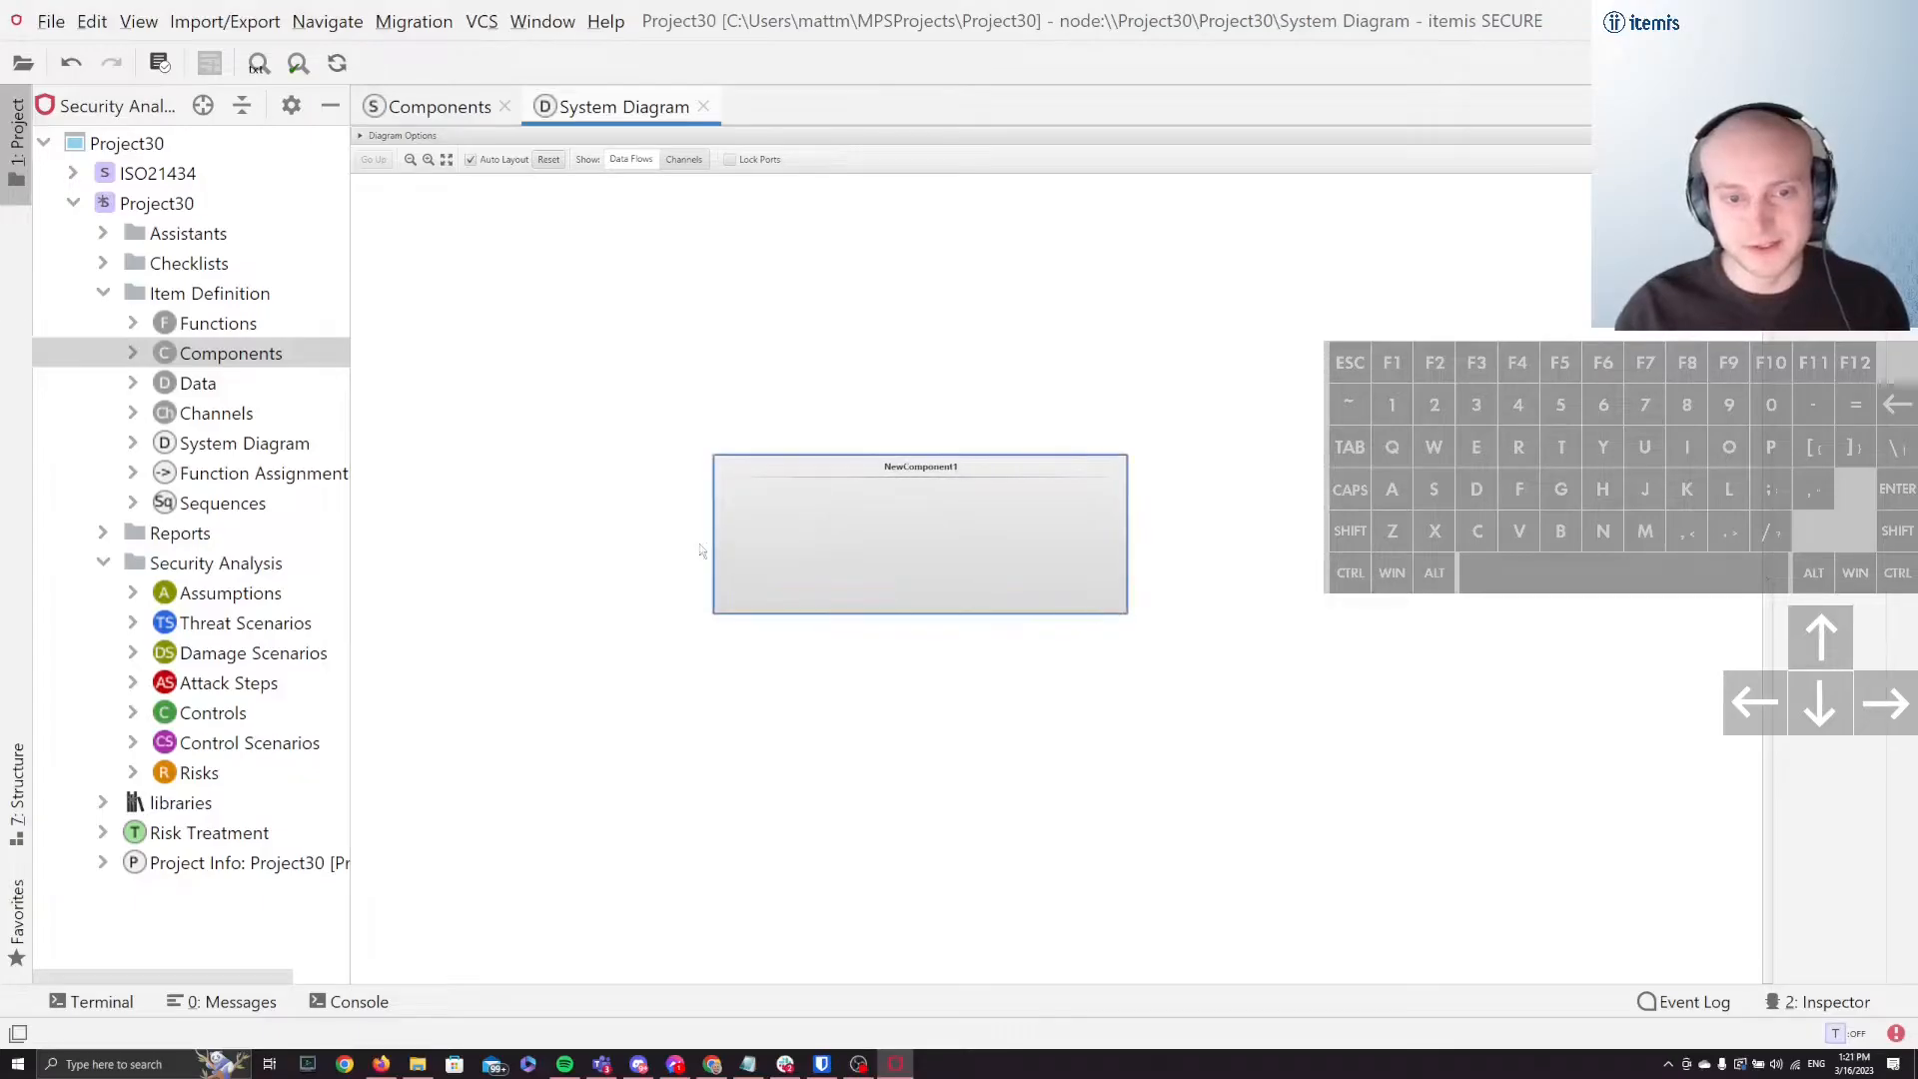
click(901, 369)
drag(817, 486, 1022, 485)
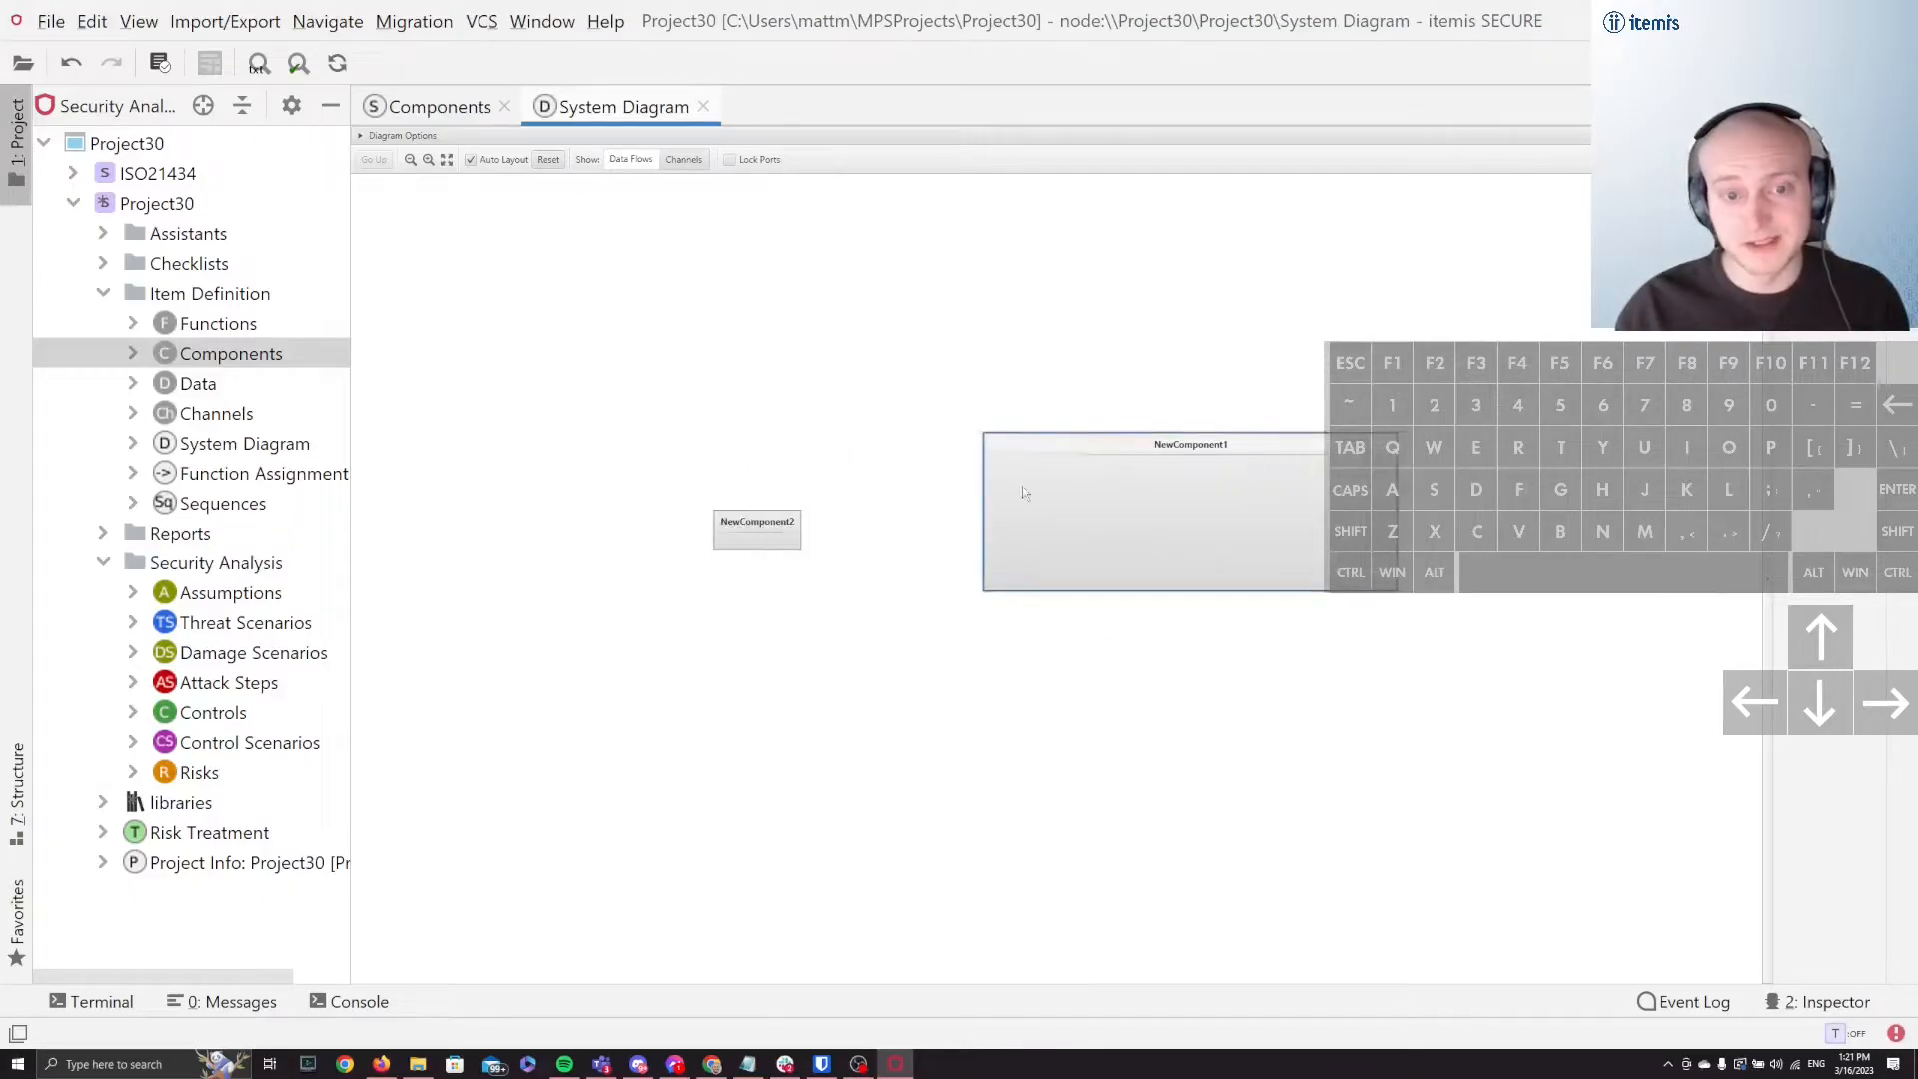
click(784, 617)
drag(767, 529, 1177, 526)
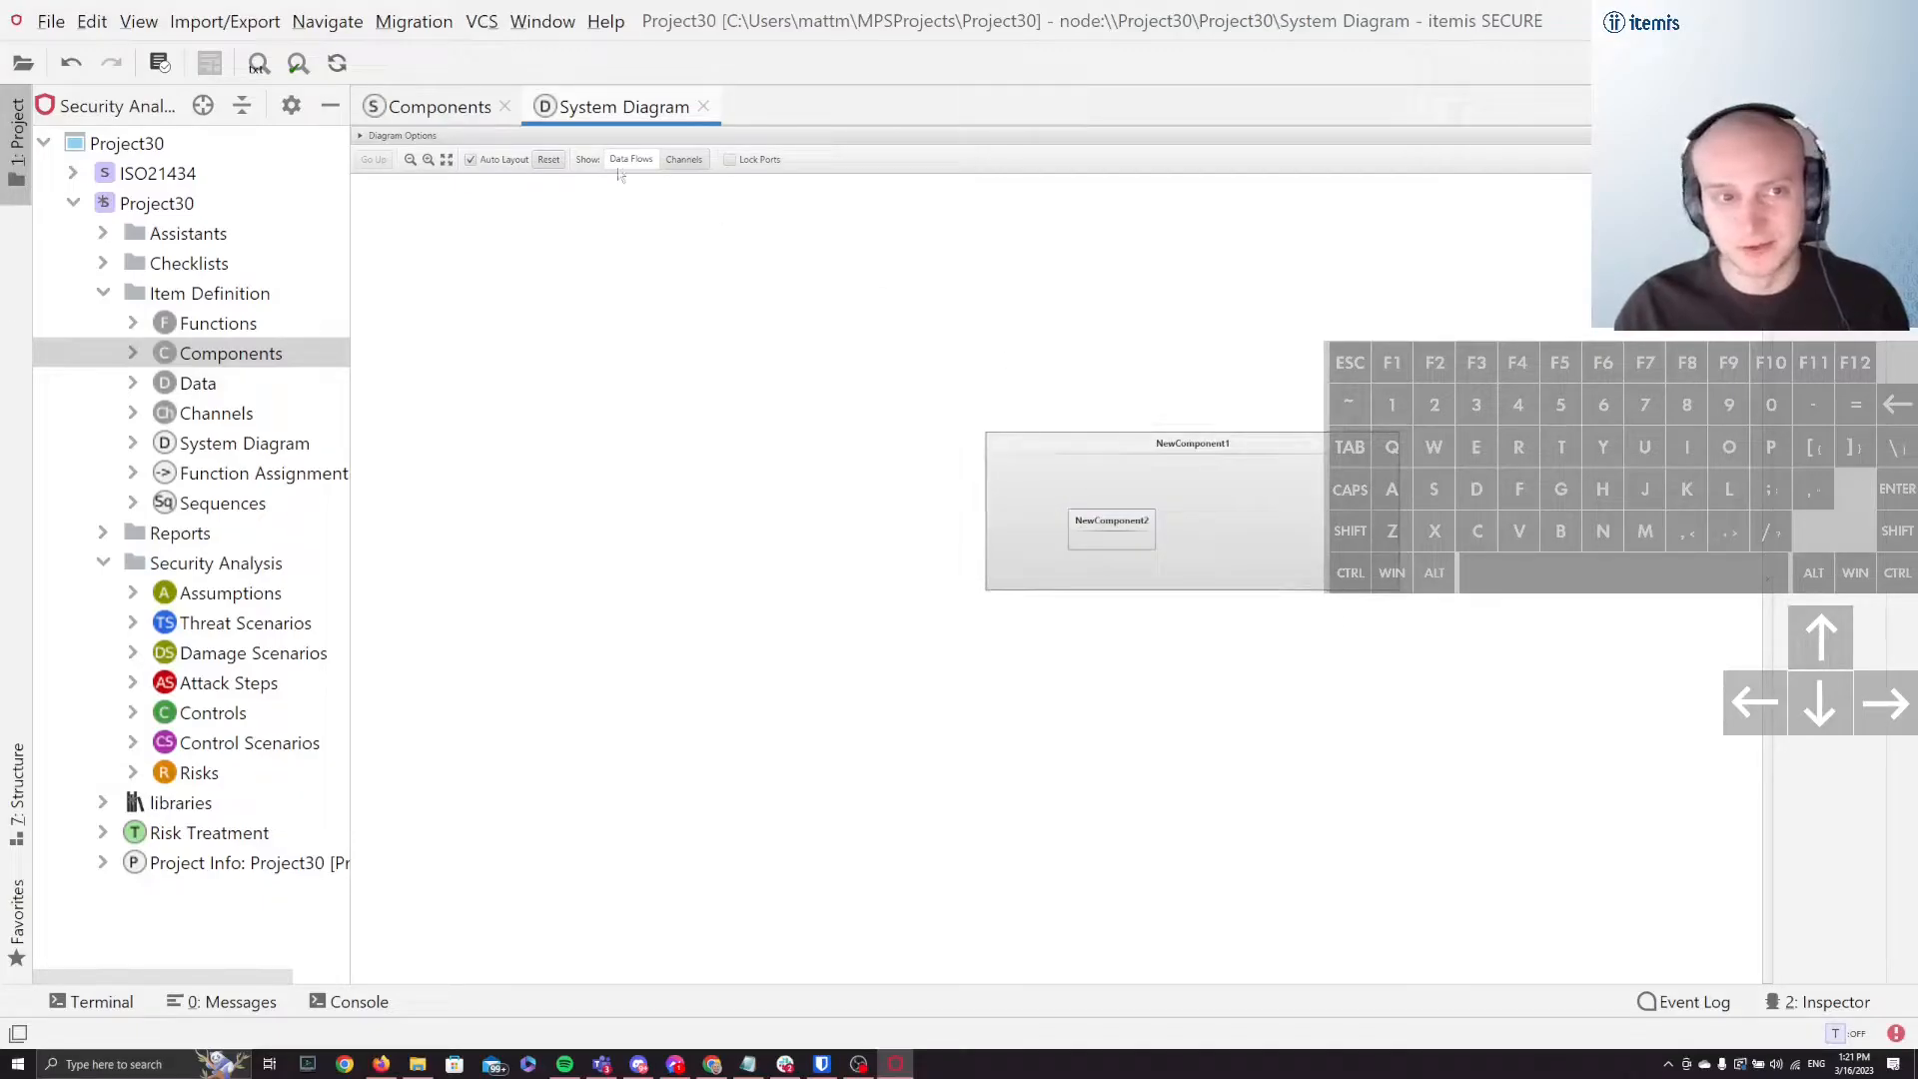
click(547, 160)
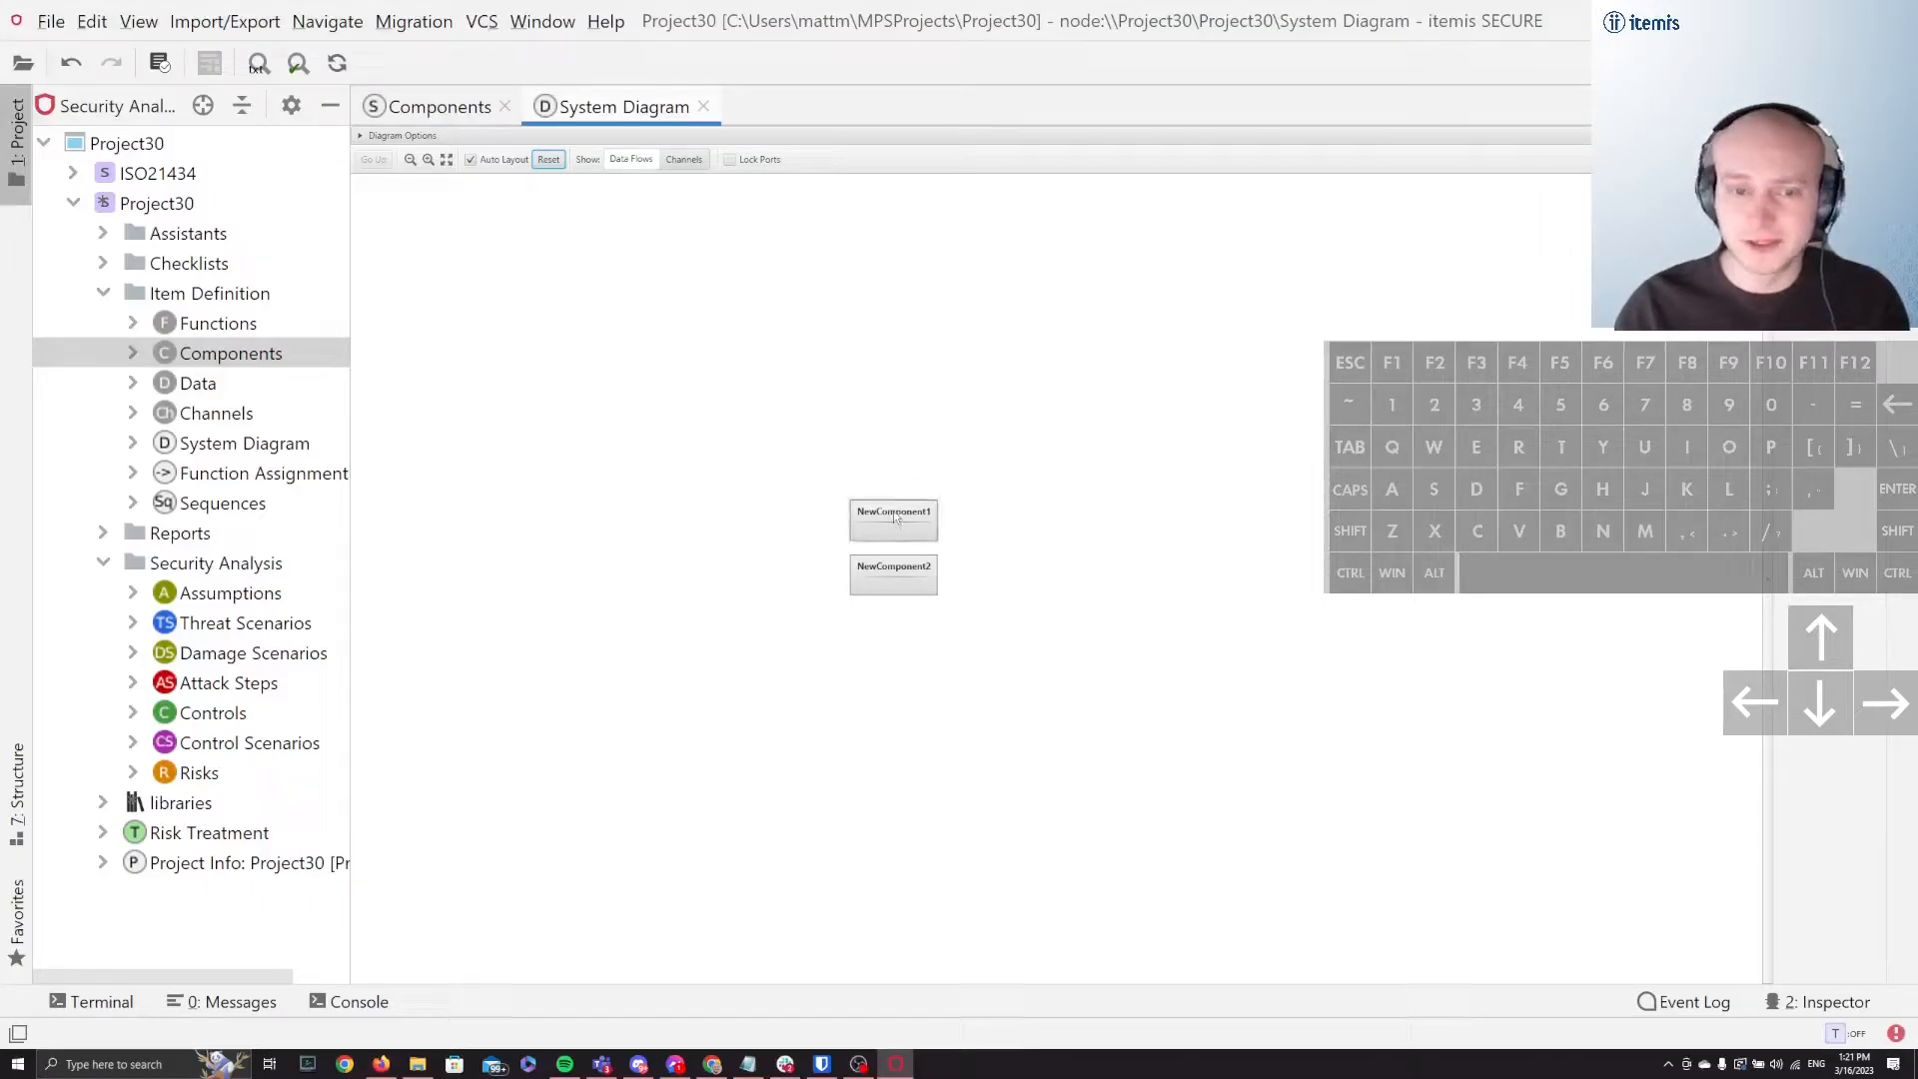
Step: Enlarge NewComponent1 and NewComponent2 and space them apart vertically so each has room for a child
drag(899, 519, 1046, 448)
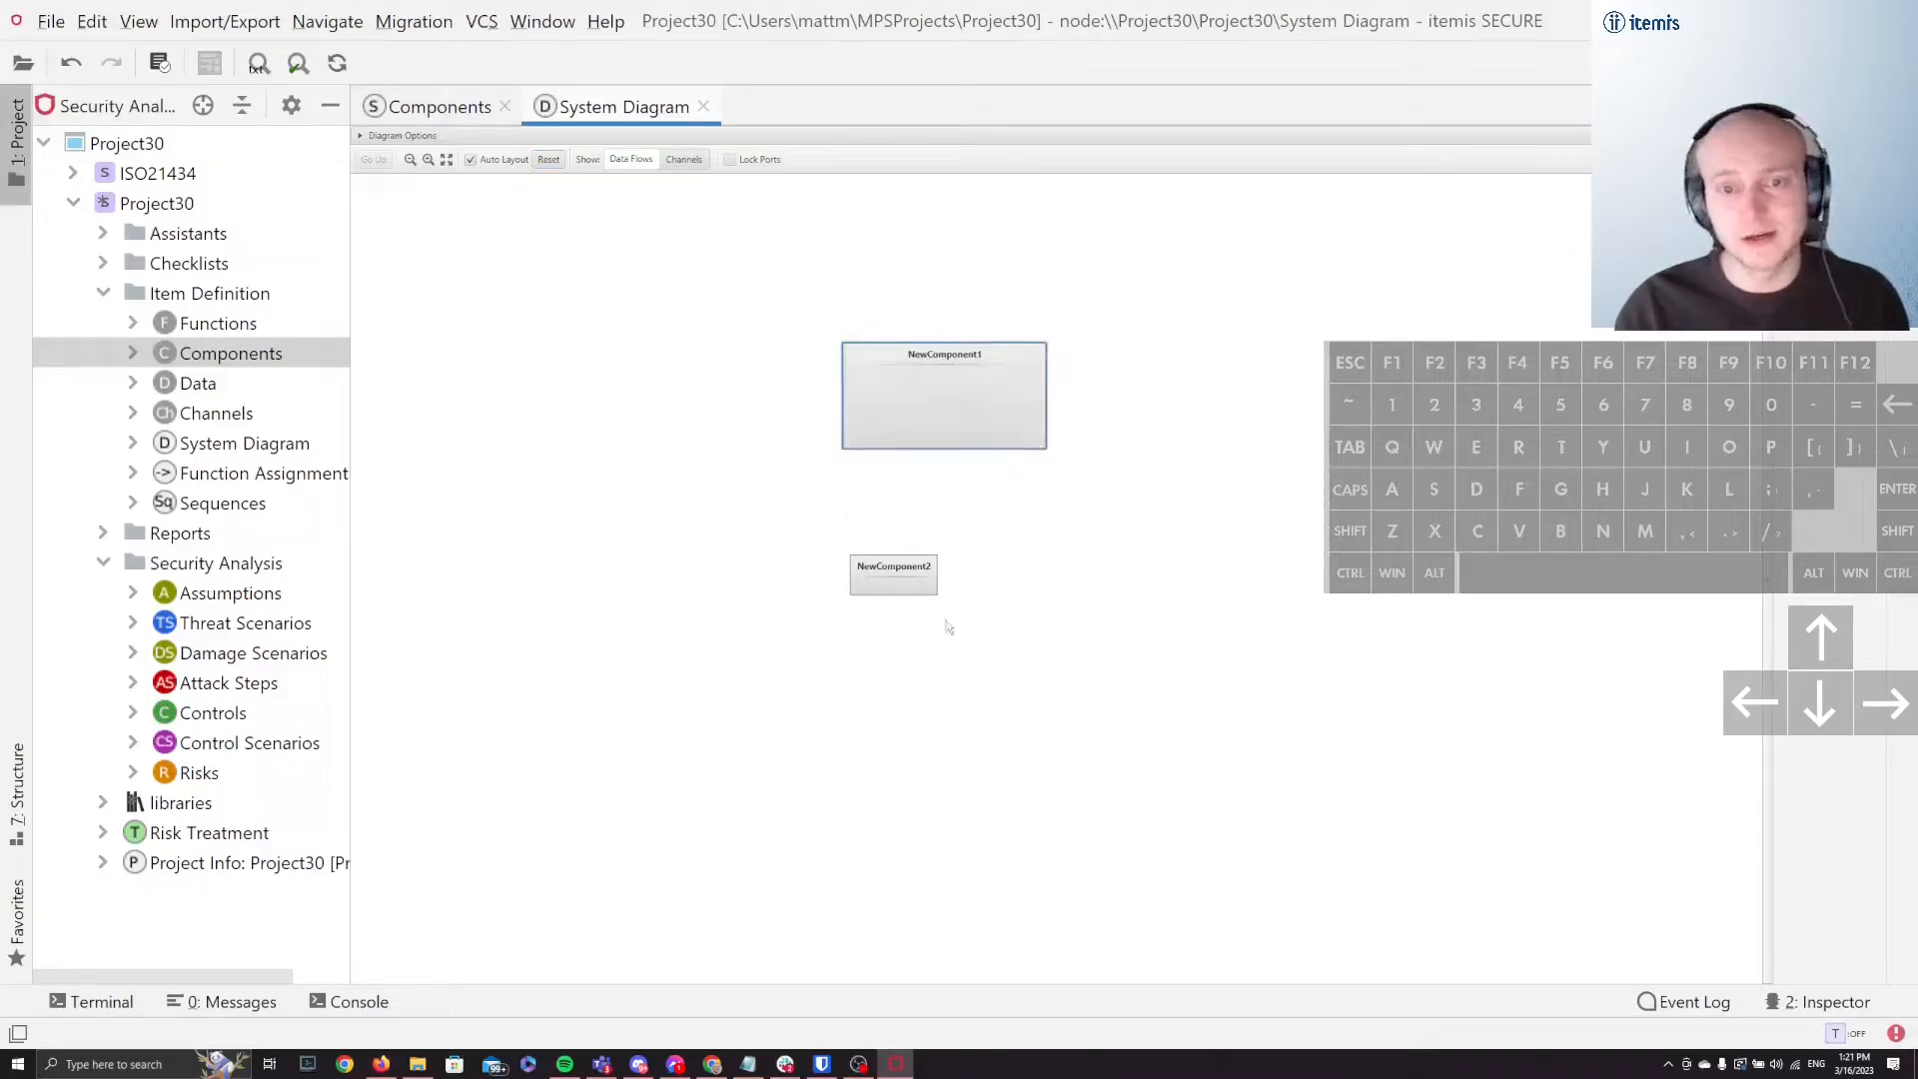
drag(939, 596, 1092, 657)
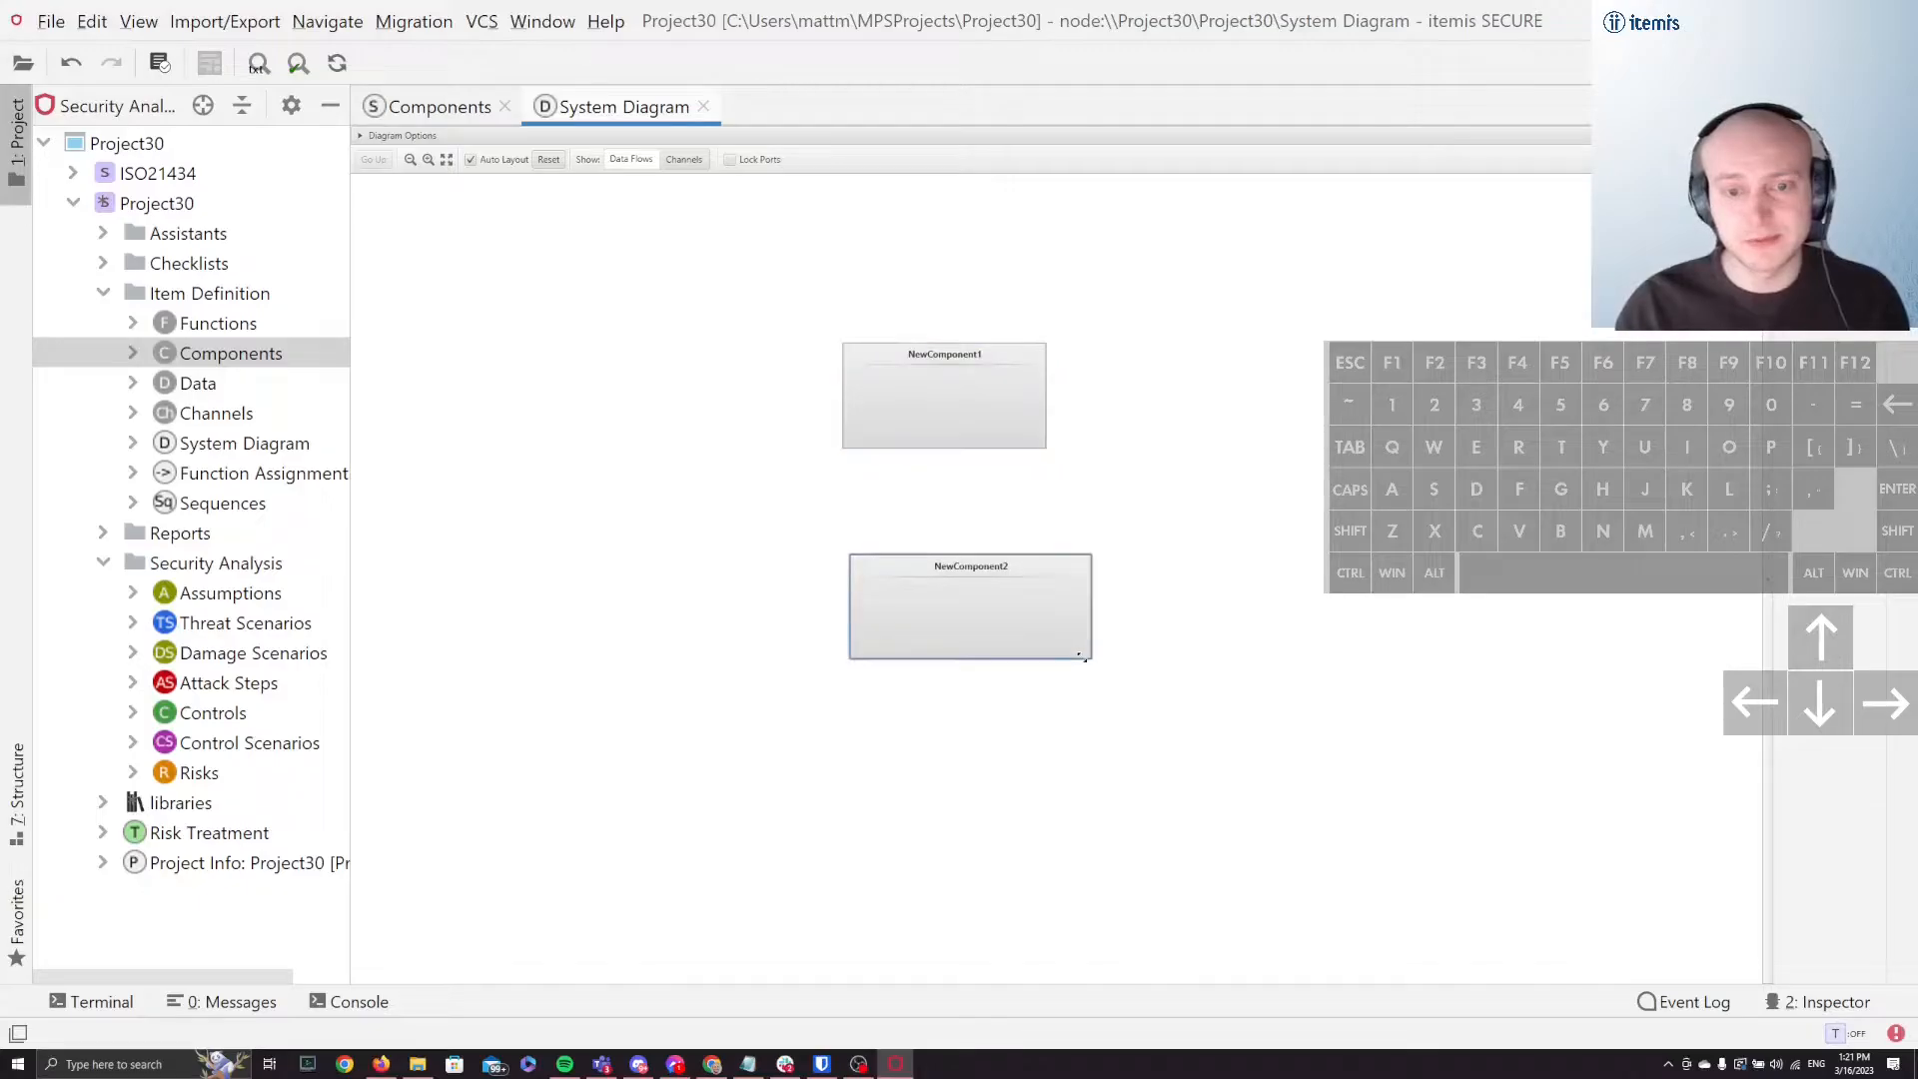
click(1429, 314)
Step: Add one new child component inside NewComponent1 and another inside NewComponent2
drag(1808, 210, 891, 412)
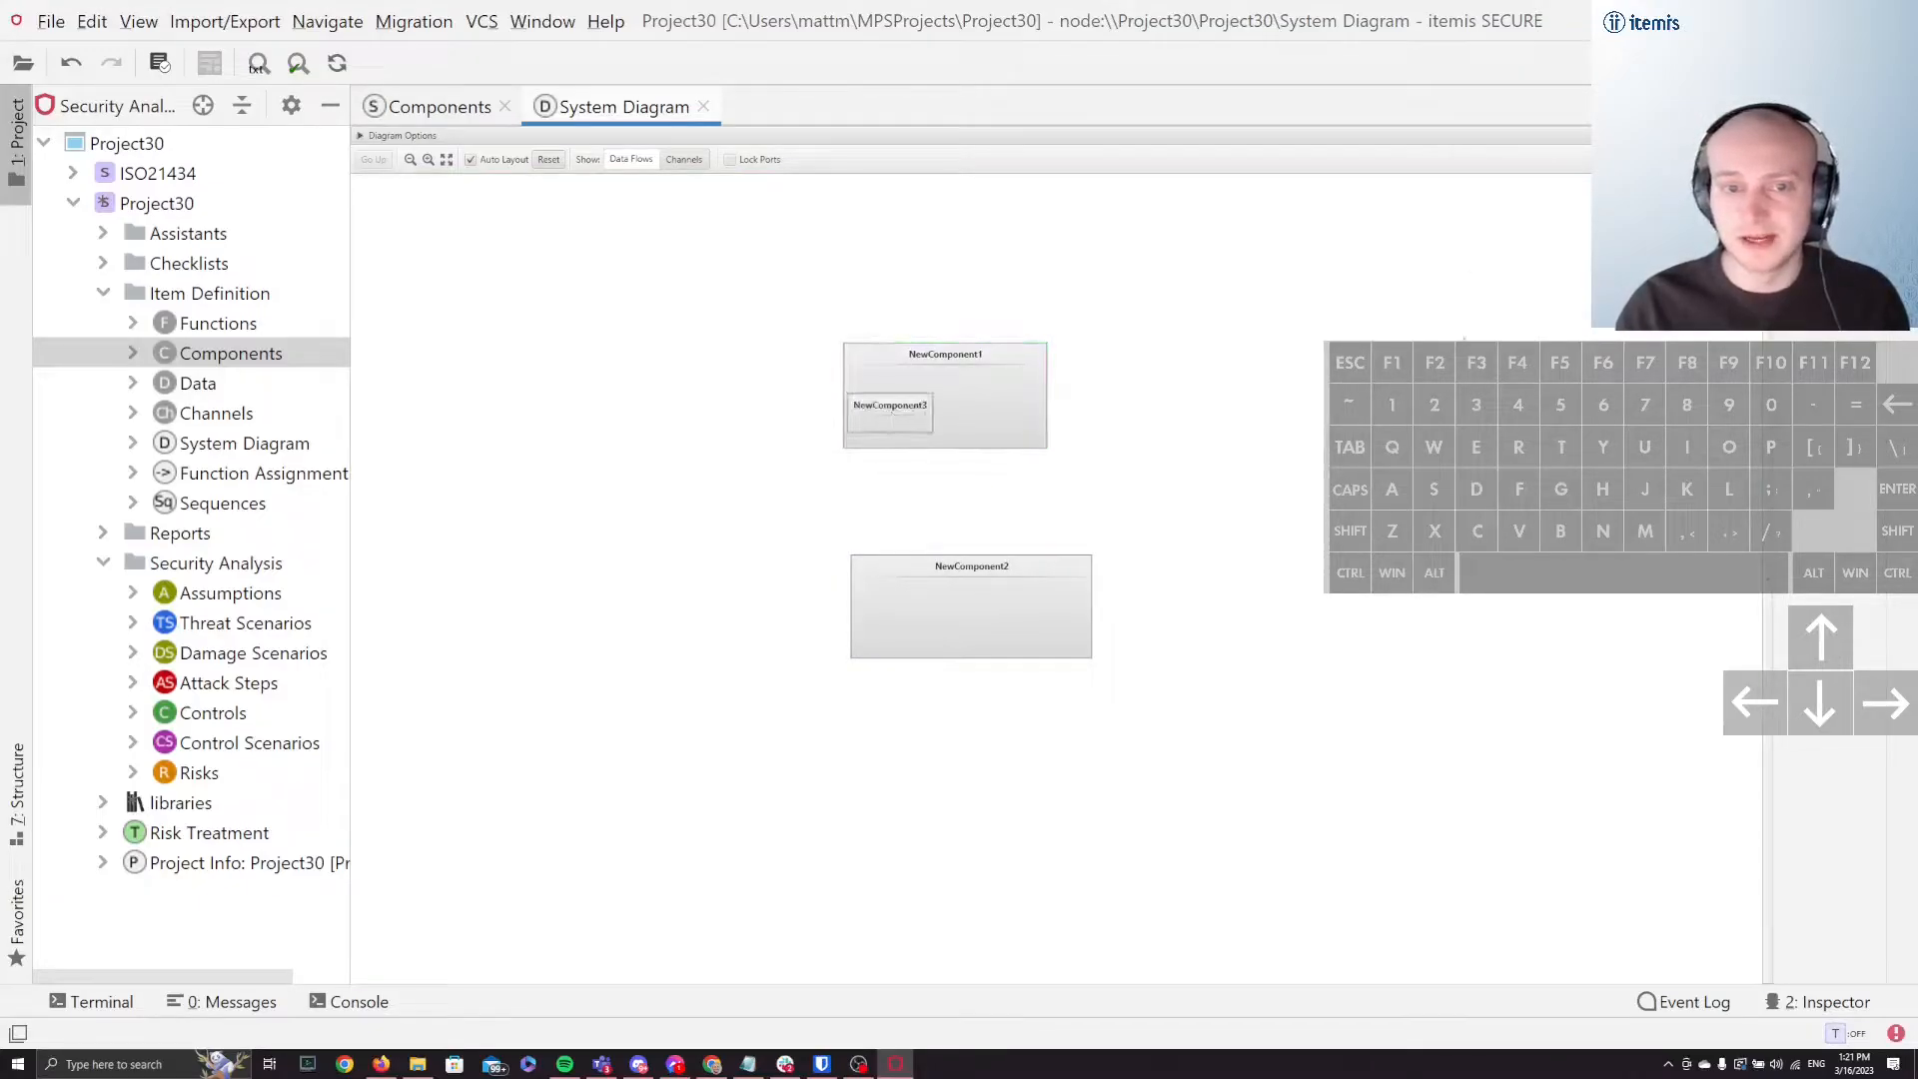
drag(1808, 210, 967, 608)
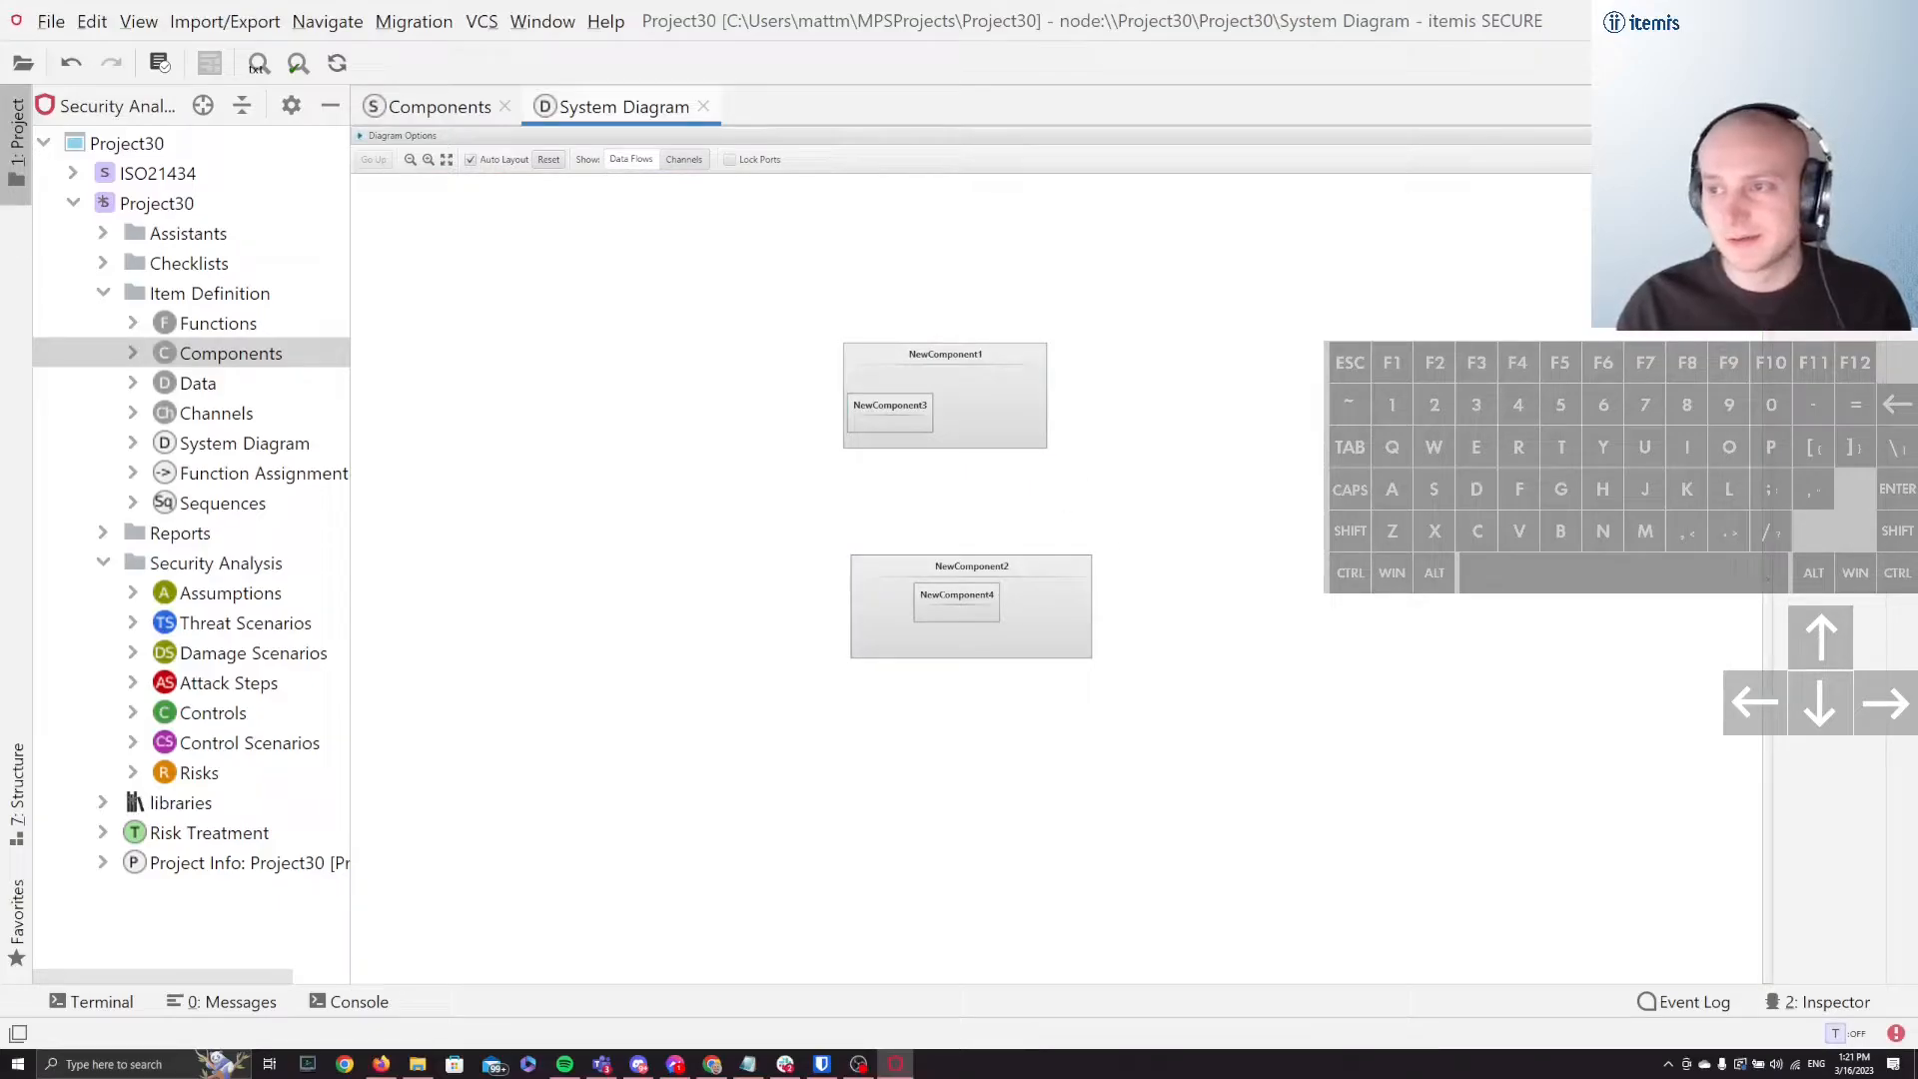
drag(1808, 210, 1304, 428)
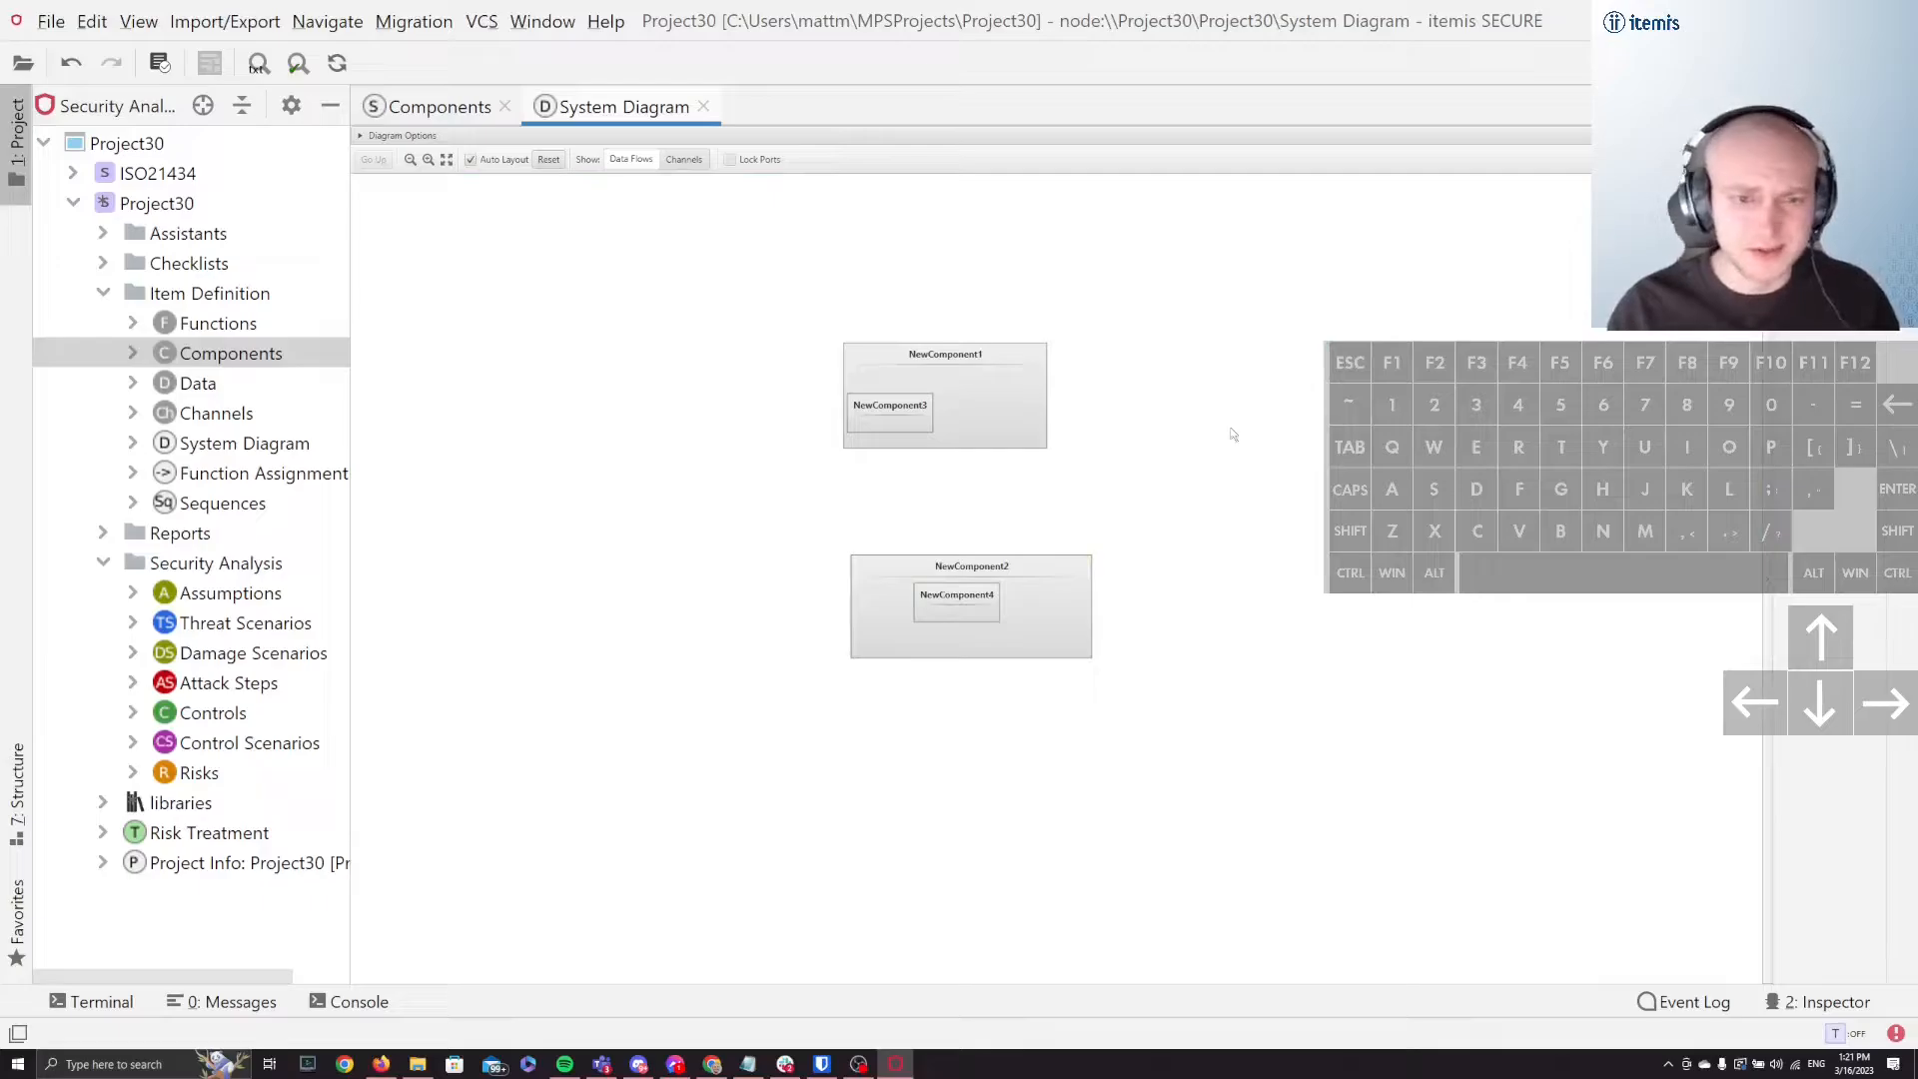
Step: Reposition NewComponent3 and NewComponent4 near the centre of their parent components
drag(891, 423, 941, 421)
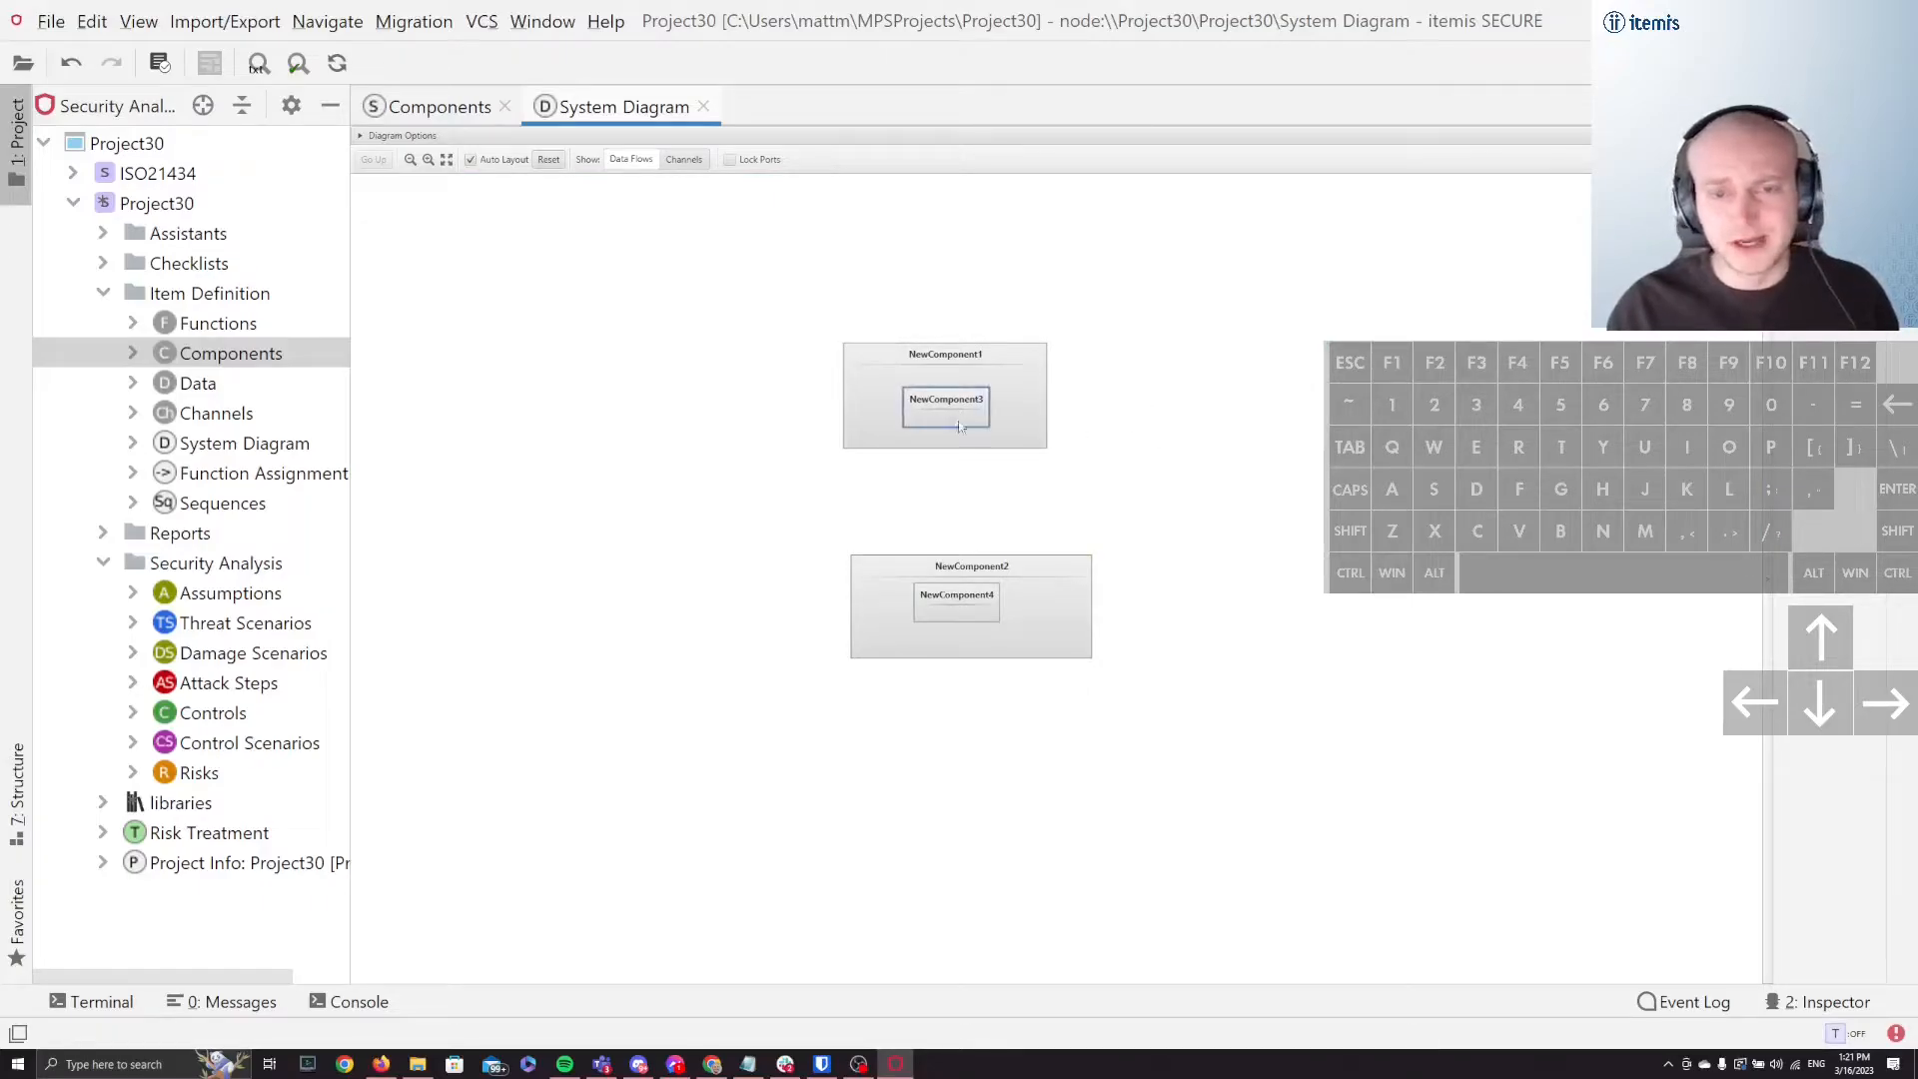
click(965, 621)
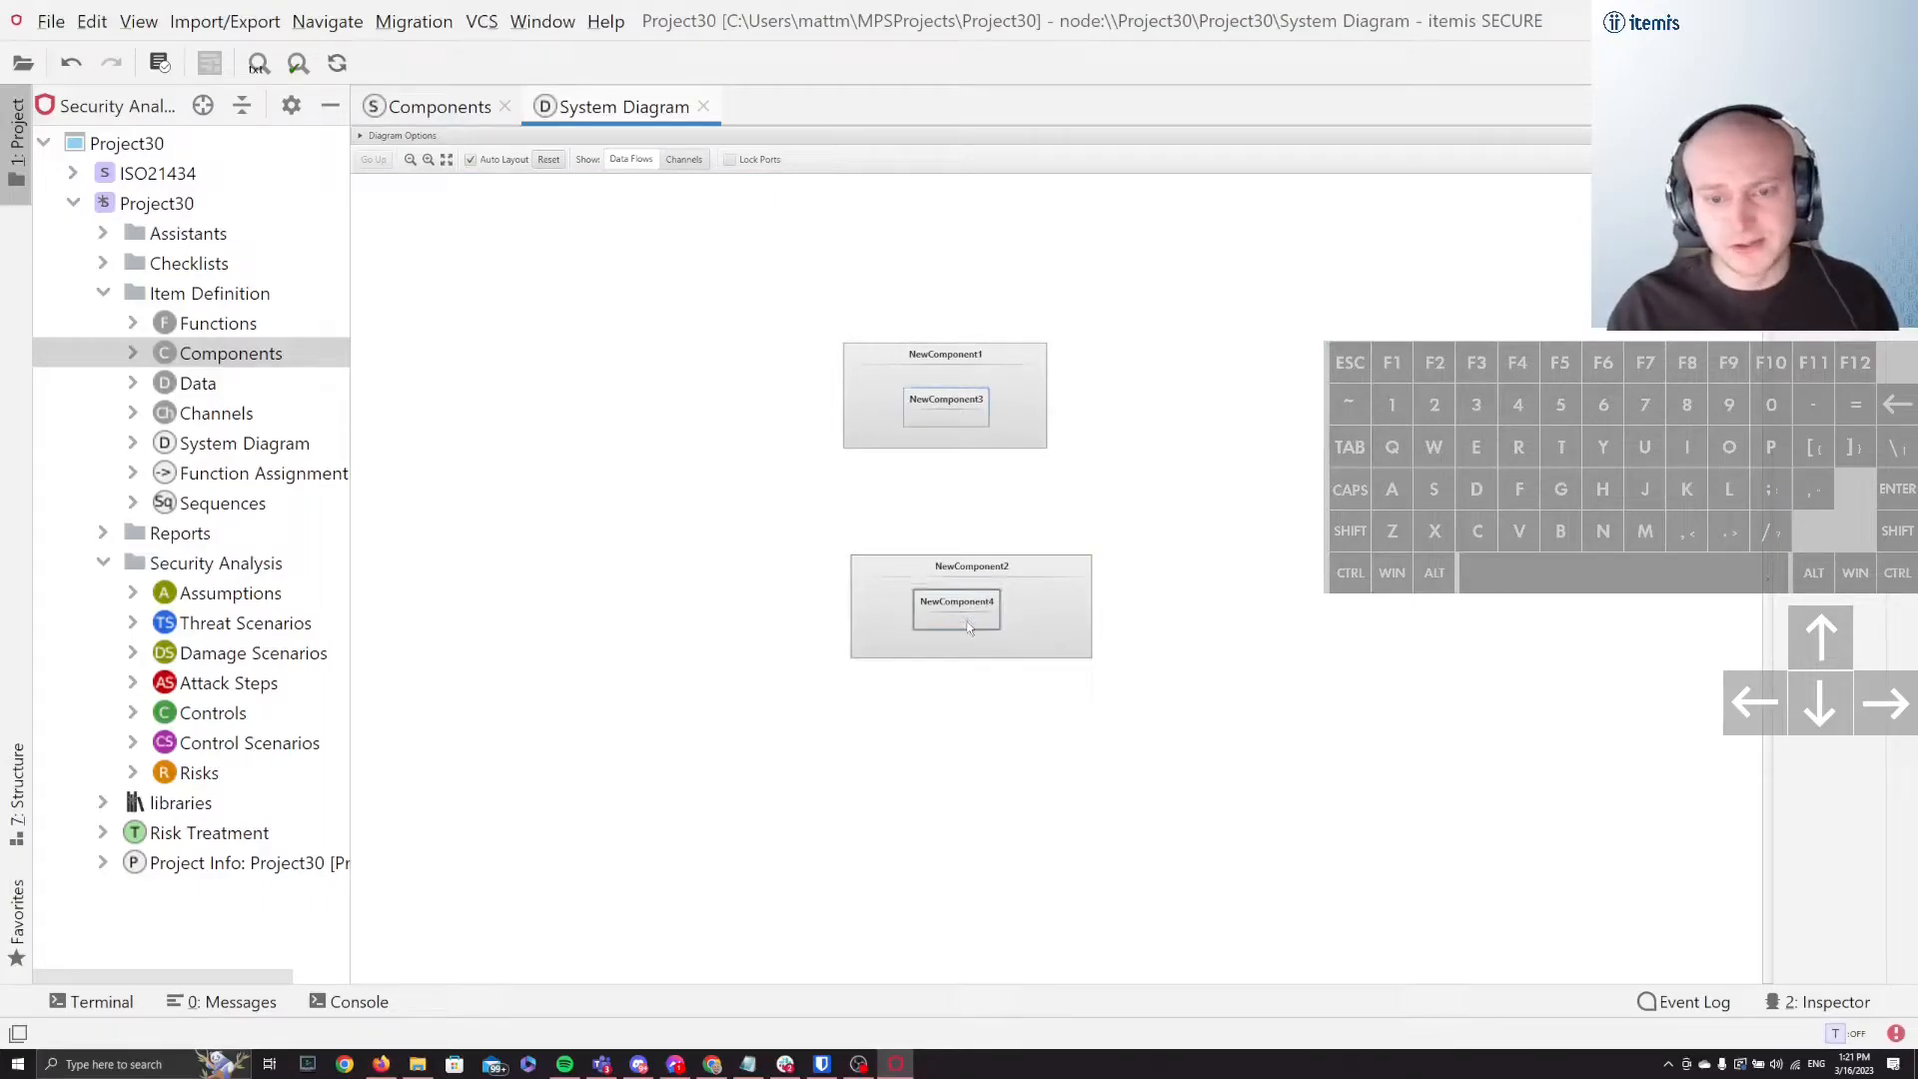
drag(967, 621, 978, 629)
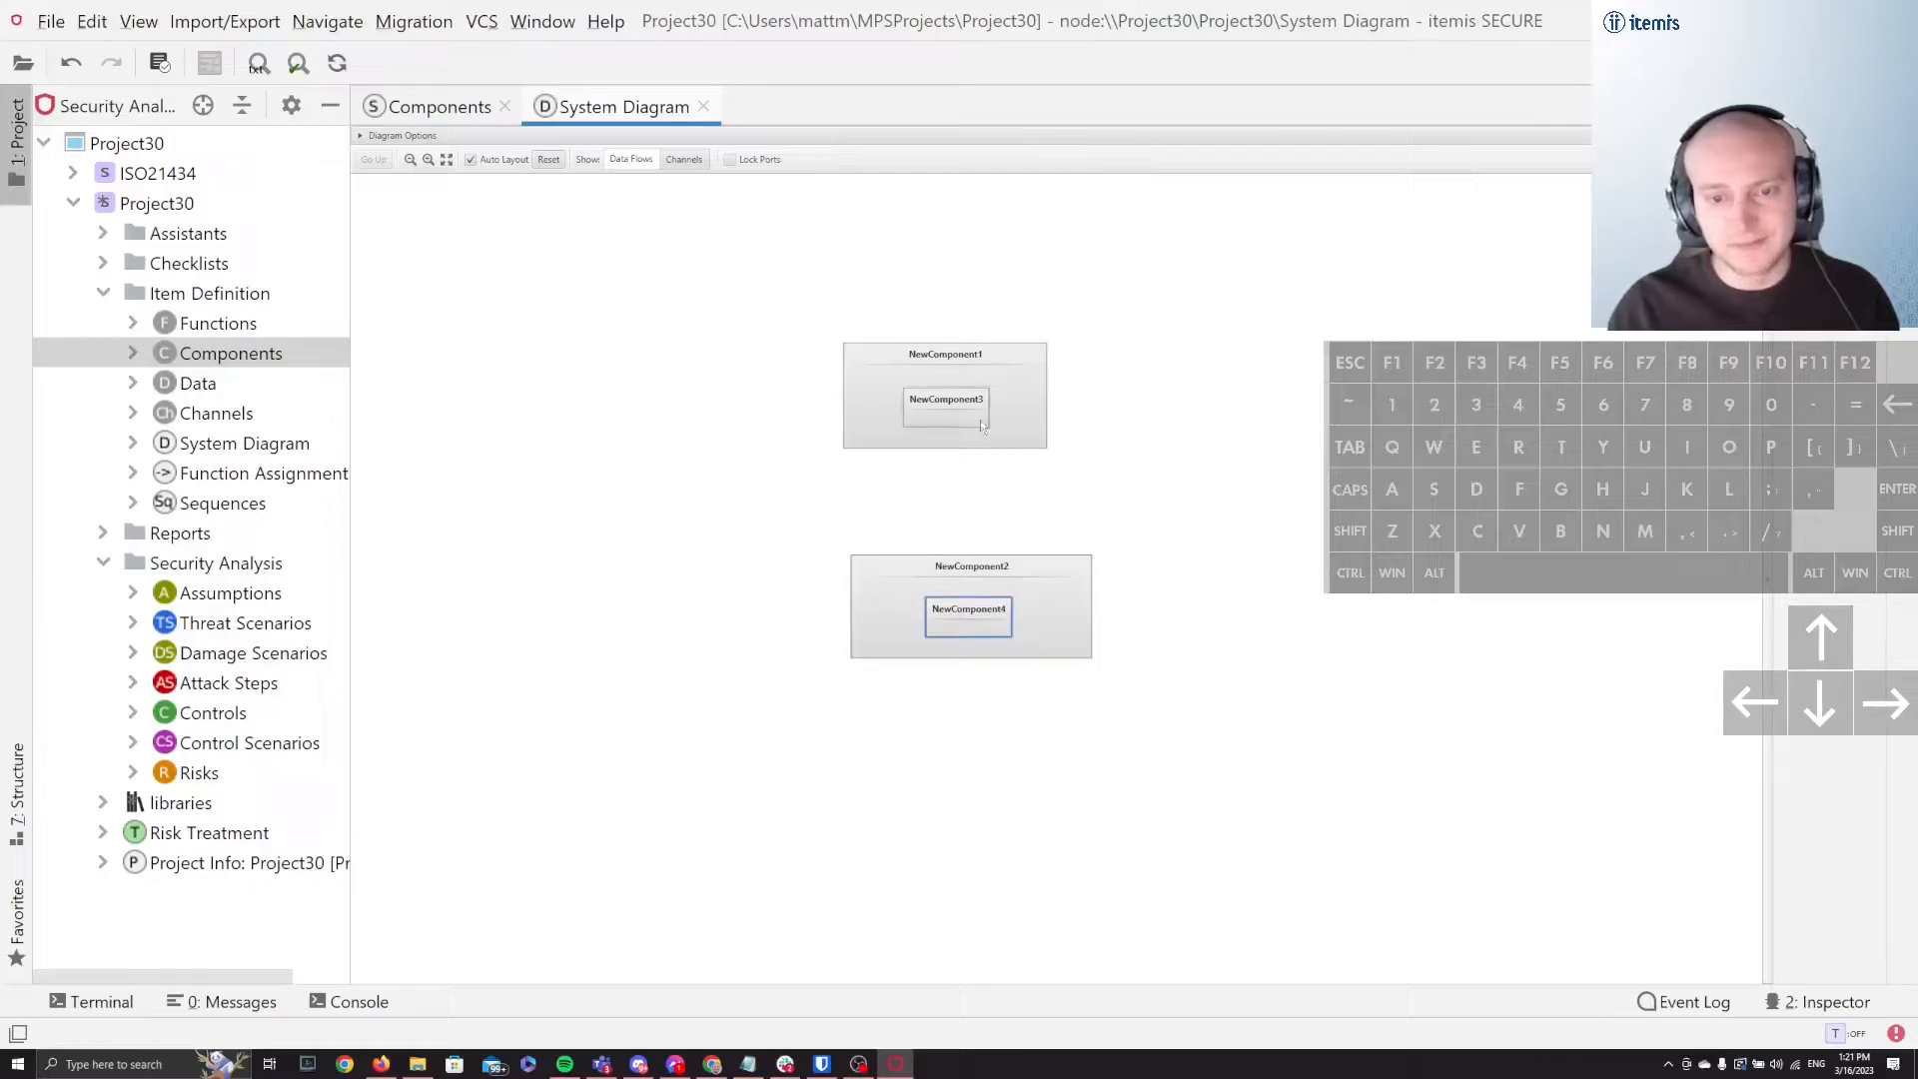
click(1283, 518)
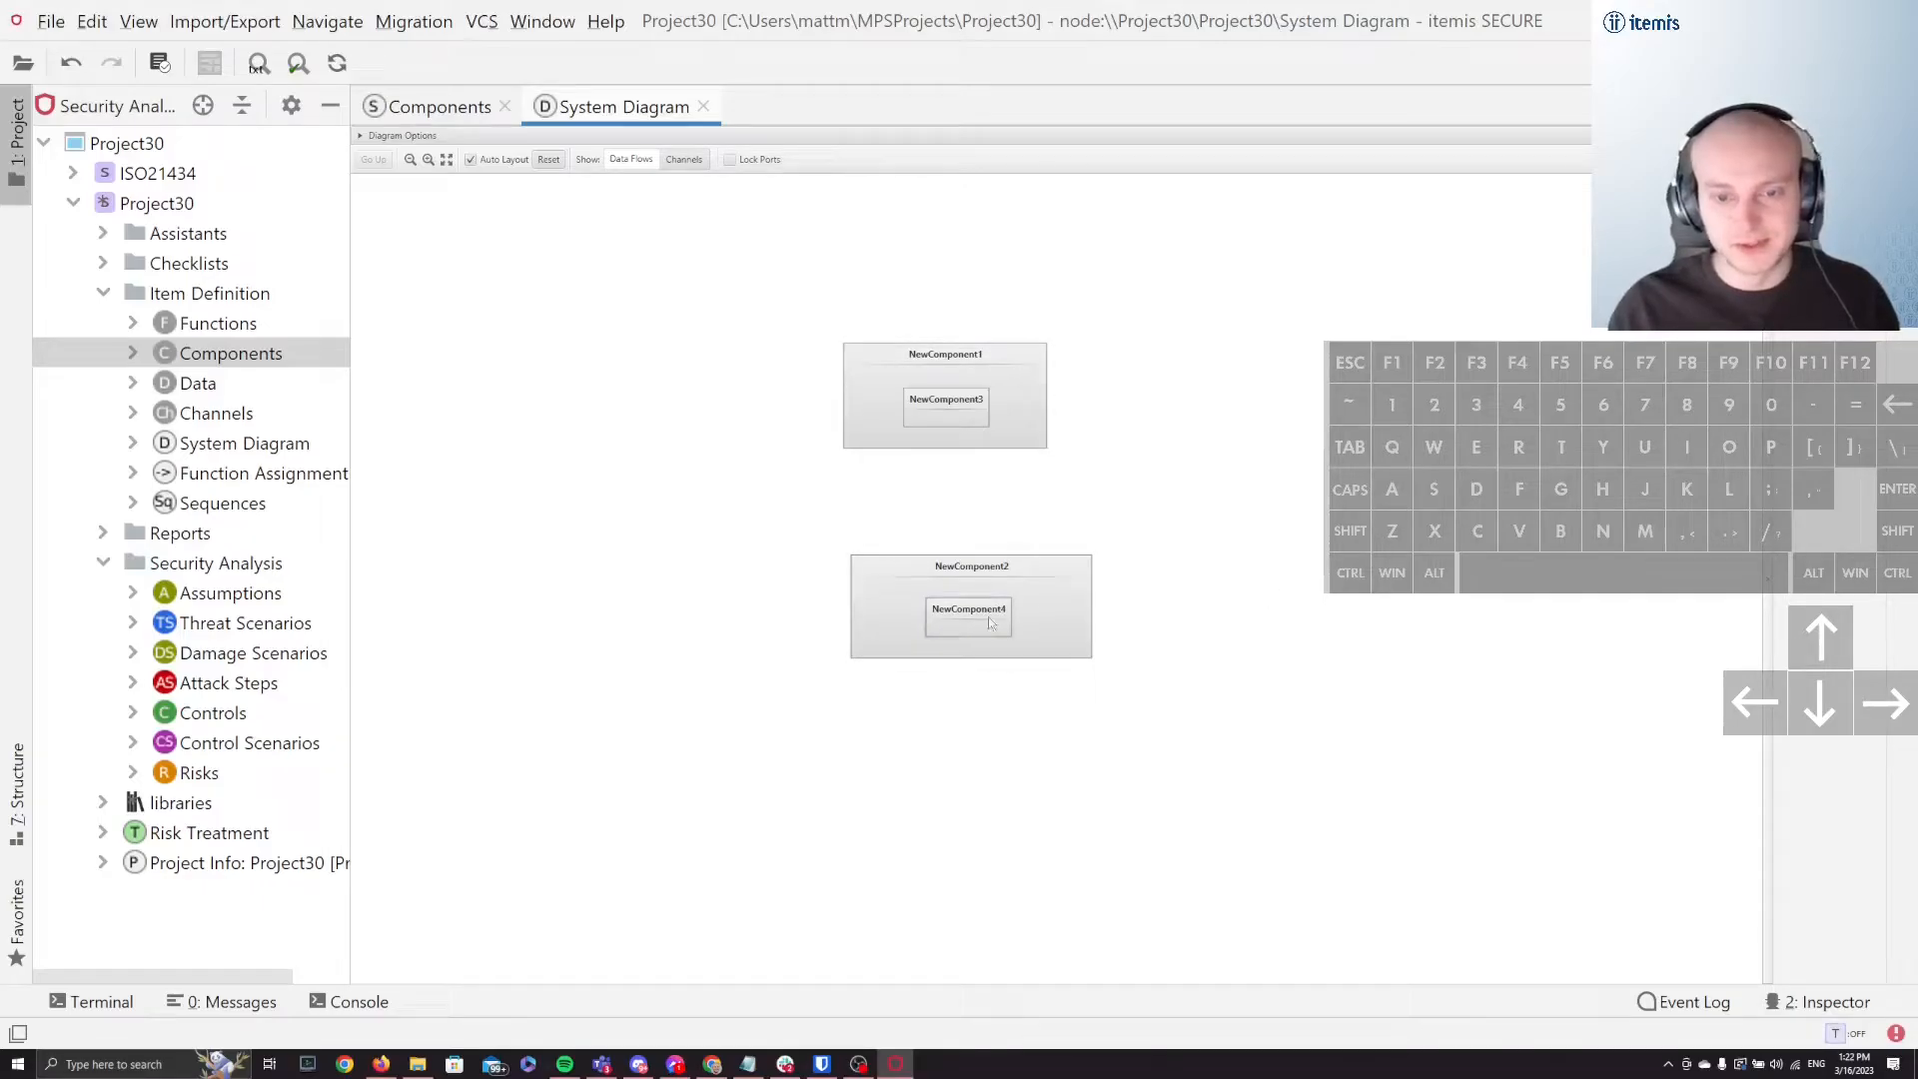
mouse_move(975, 619)
mouse_down()
mouse_move(1097, 537)
mouse_move(847, 601)
mouse_move(1139, 612)
mouse_move(919, 615)
mouse_move(974, 649)
mouse_move(1079, 461)
mouse_move(805, 629)
mouse_move(1473, 765)
mouse_move(1249, 520)
mouse_move(668, 635)
mouse_move(1008, 695)
mouse_move(986, 697)
mouse_move(973, 624)
mouse_up()
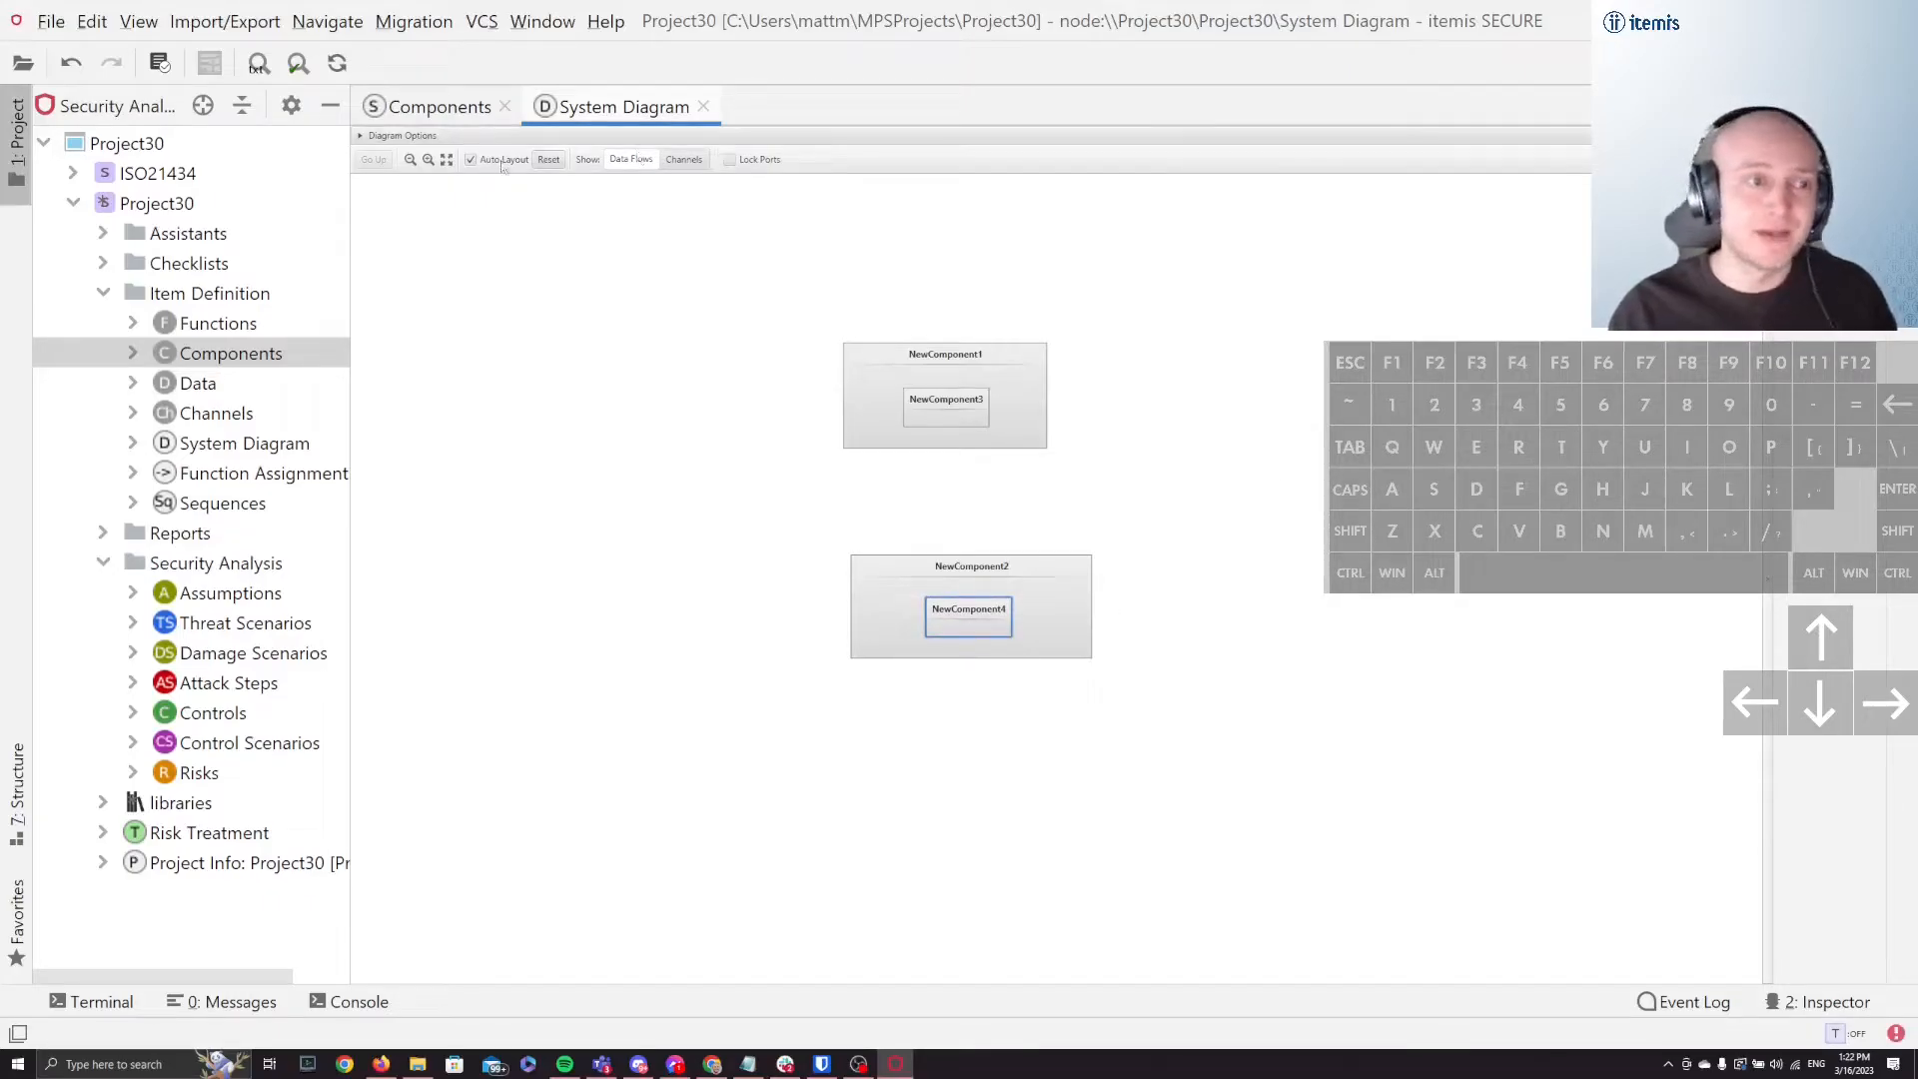
Step: Cut the entire NewComponent4 block out of NewComponent2 in the Components chunk
click(429, 107)
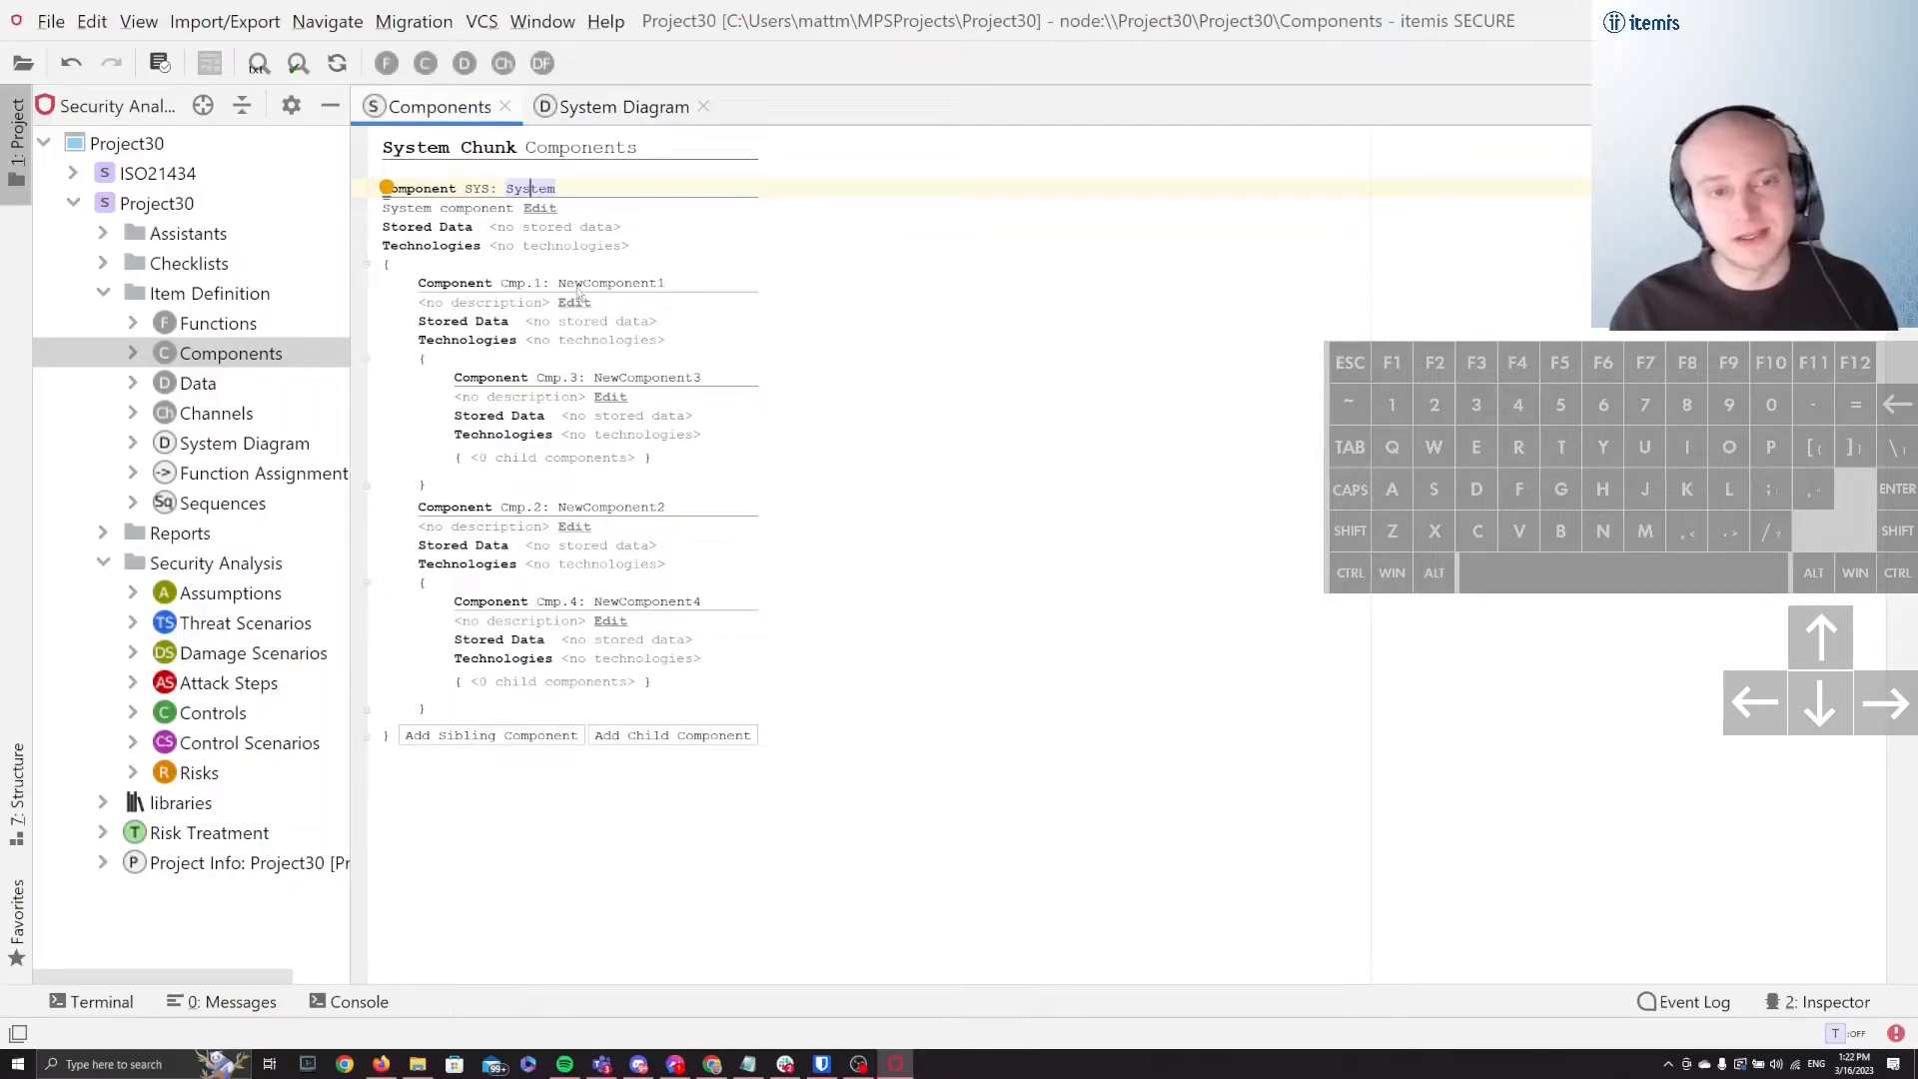
click(681, 590)
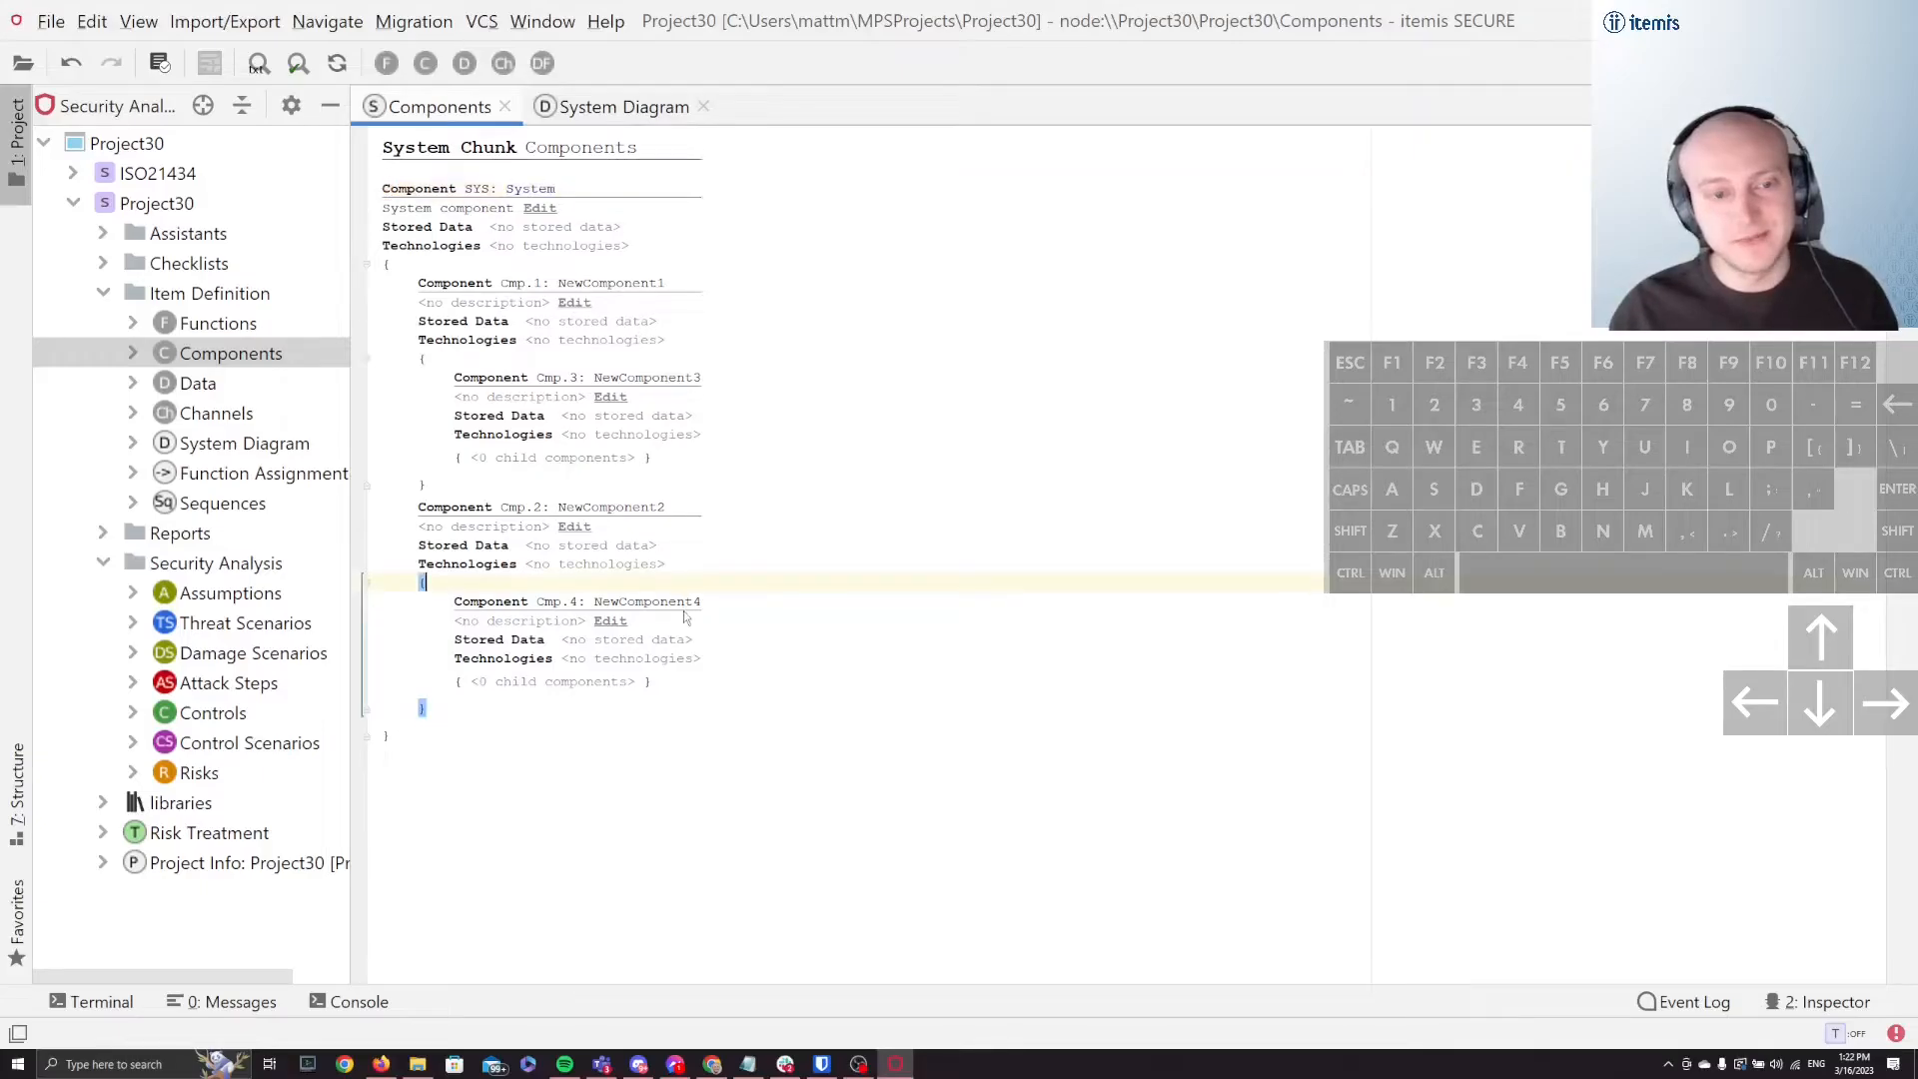
click(610, 603)
click(501, 604)
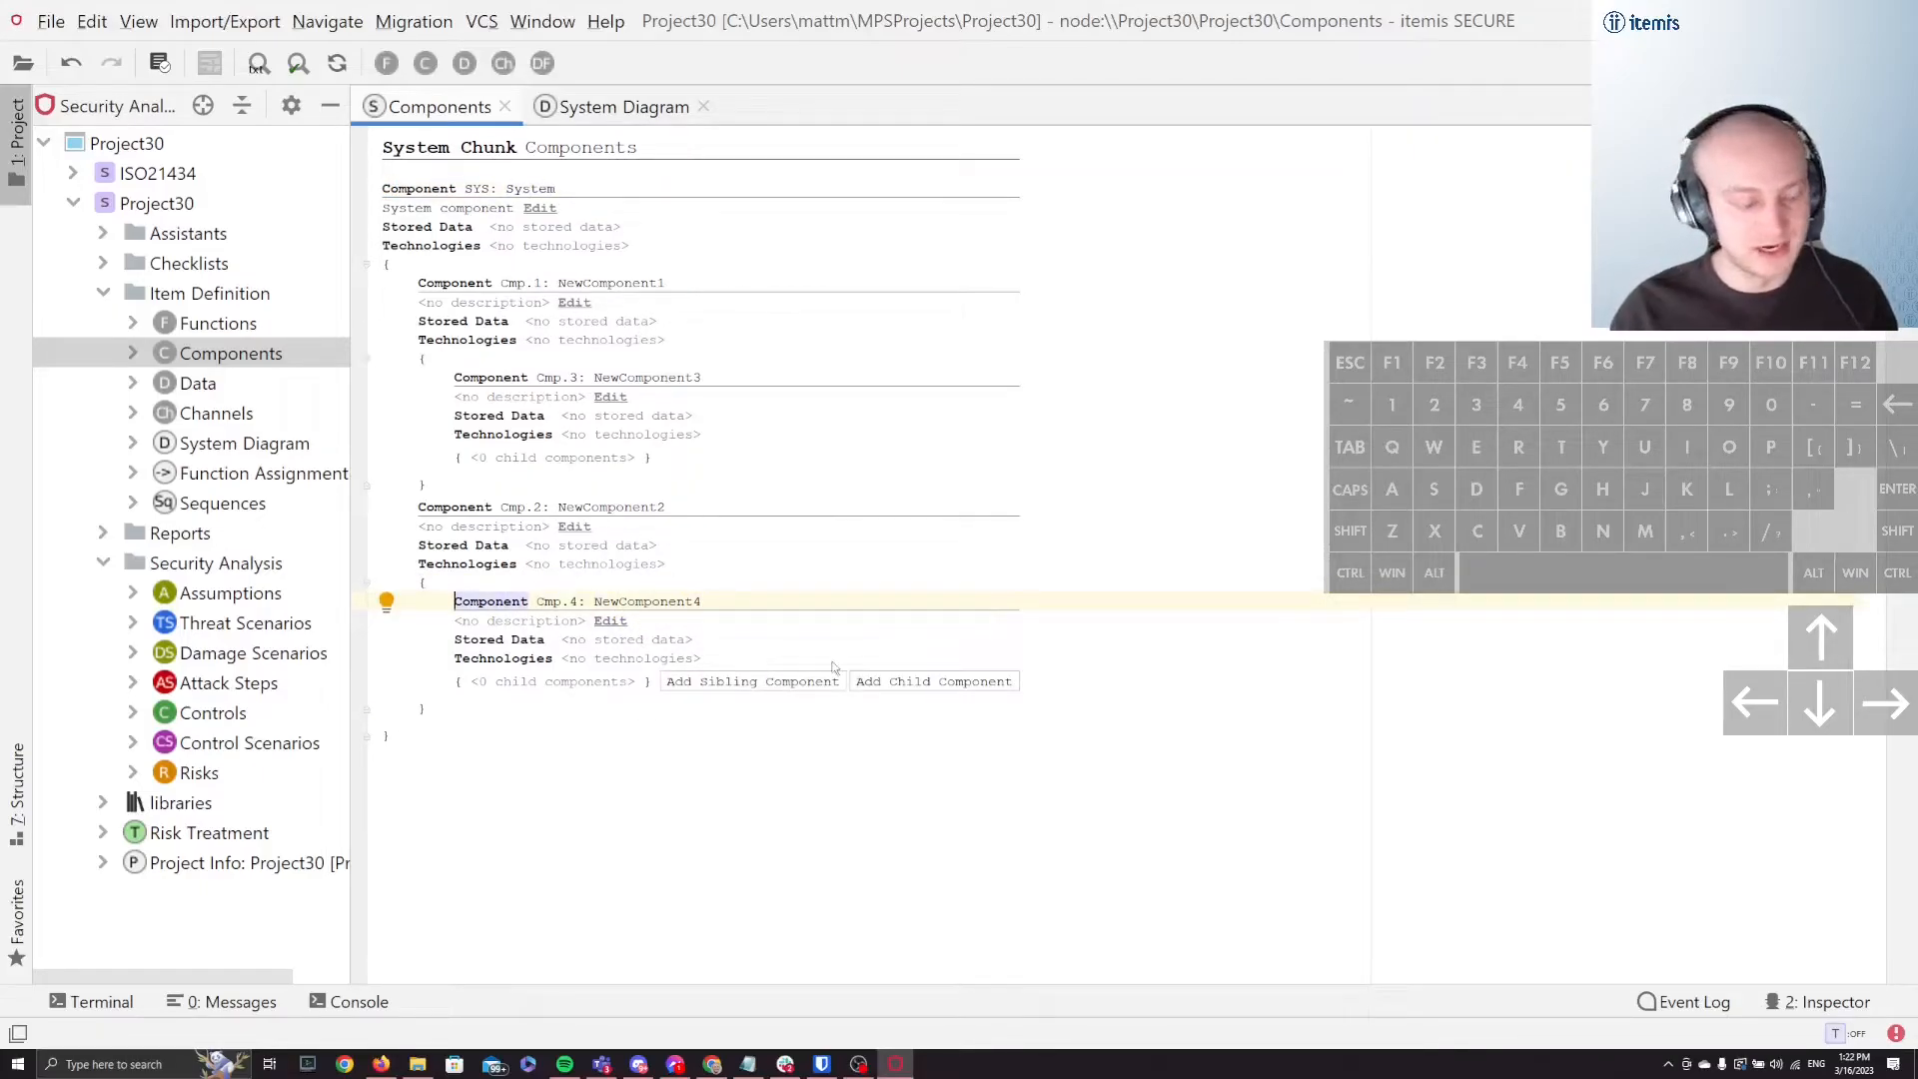
key(shift+Right)
key(shift+Right)
key(shift+Right)
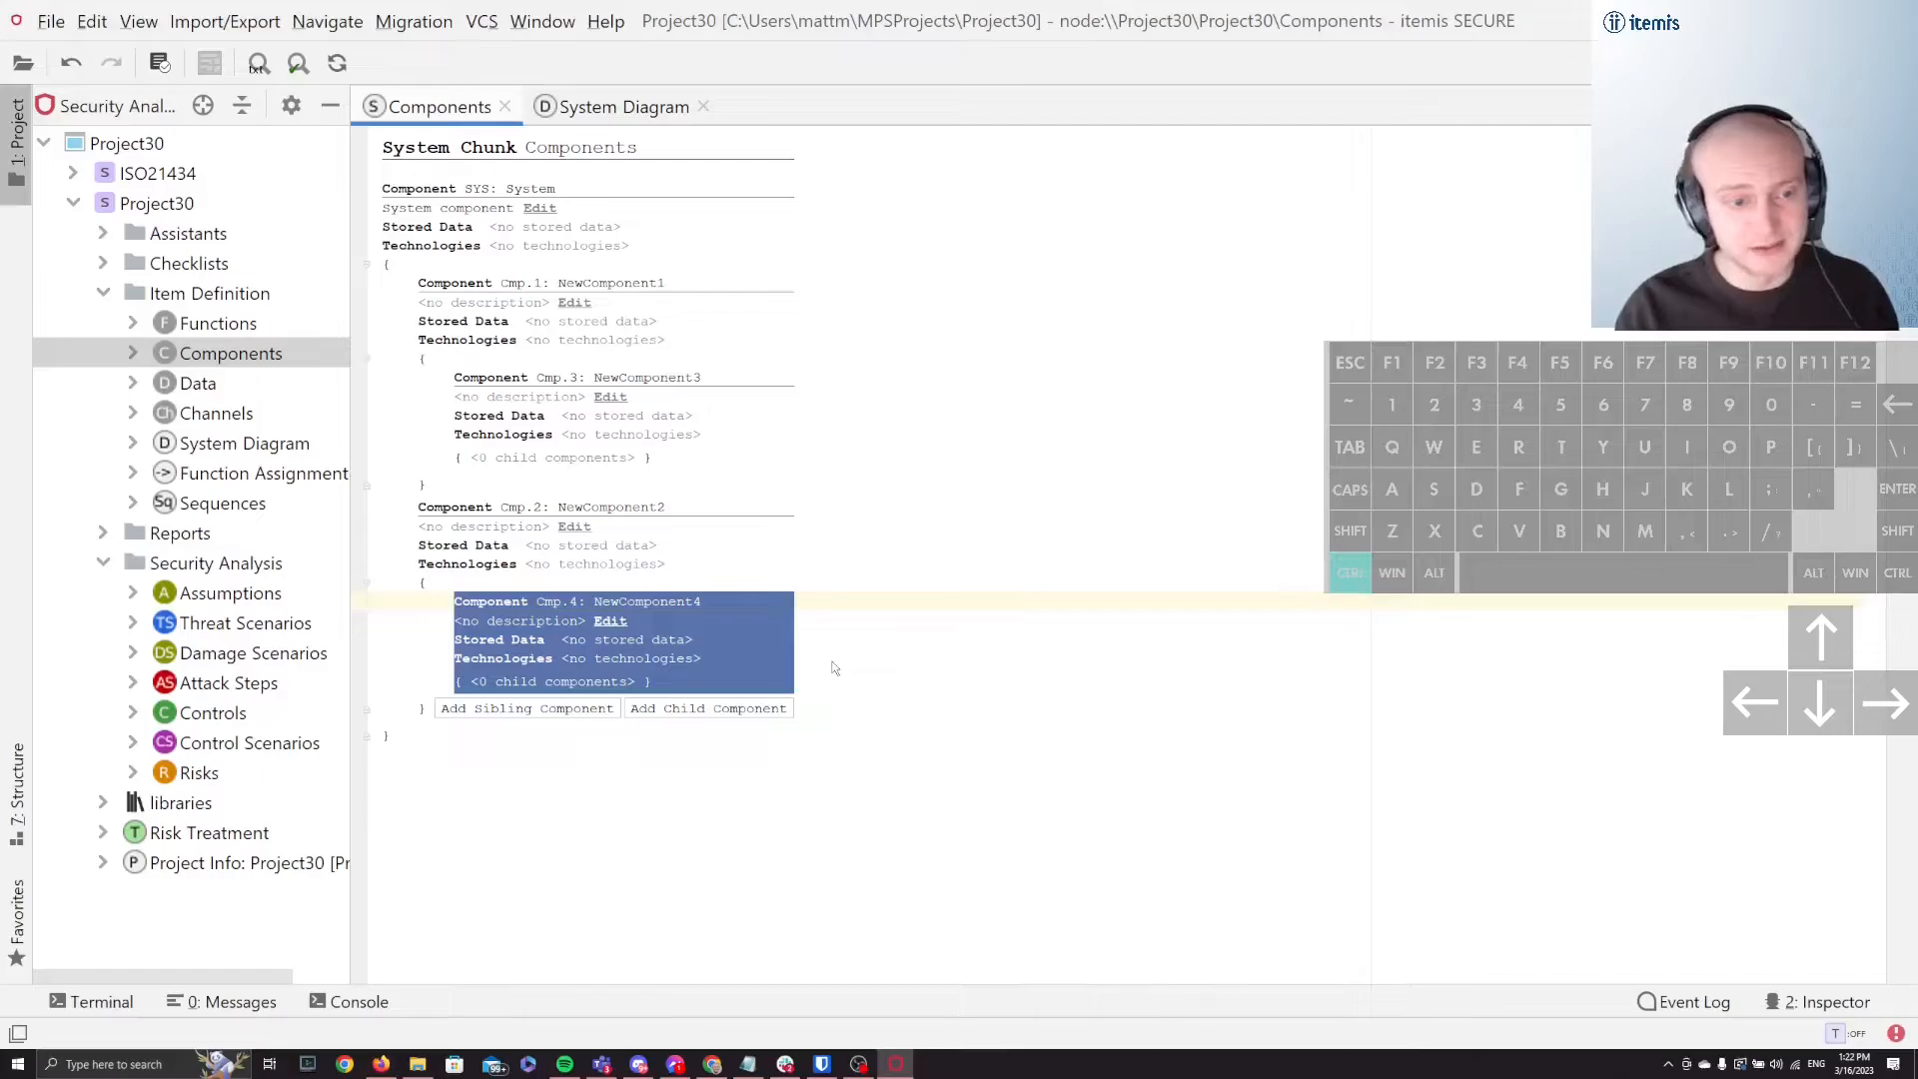
key(ctrl+x)
Step: Try pasting NewComponent4 as a child of NewComponent3, and undo the paste
key(Up)
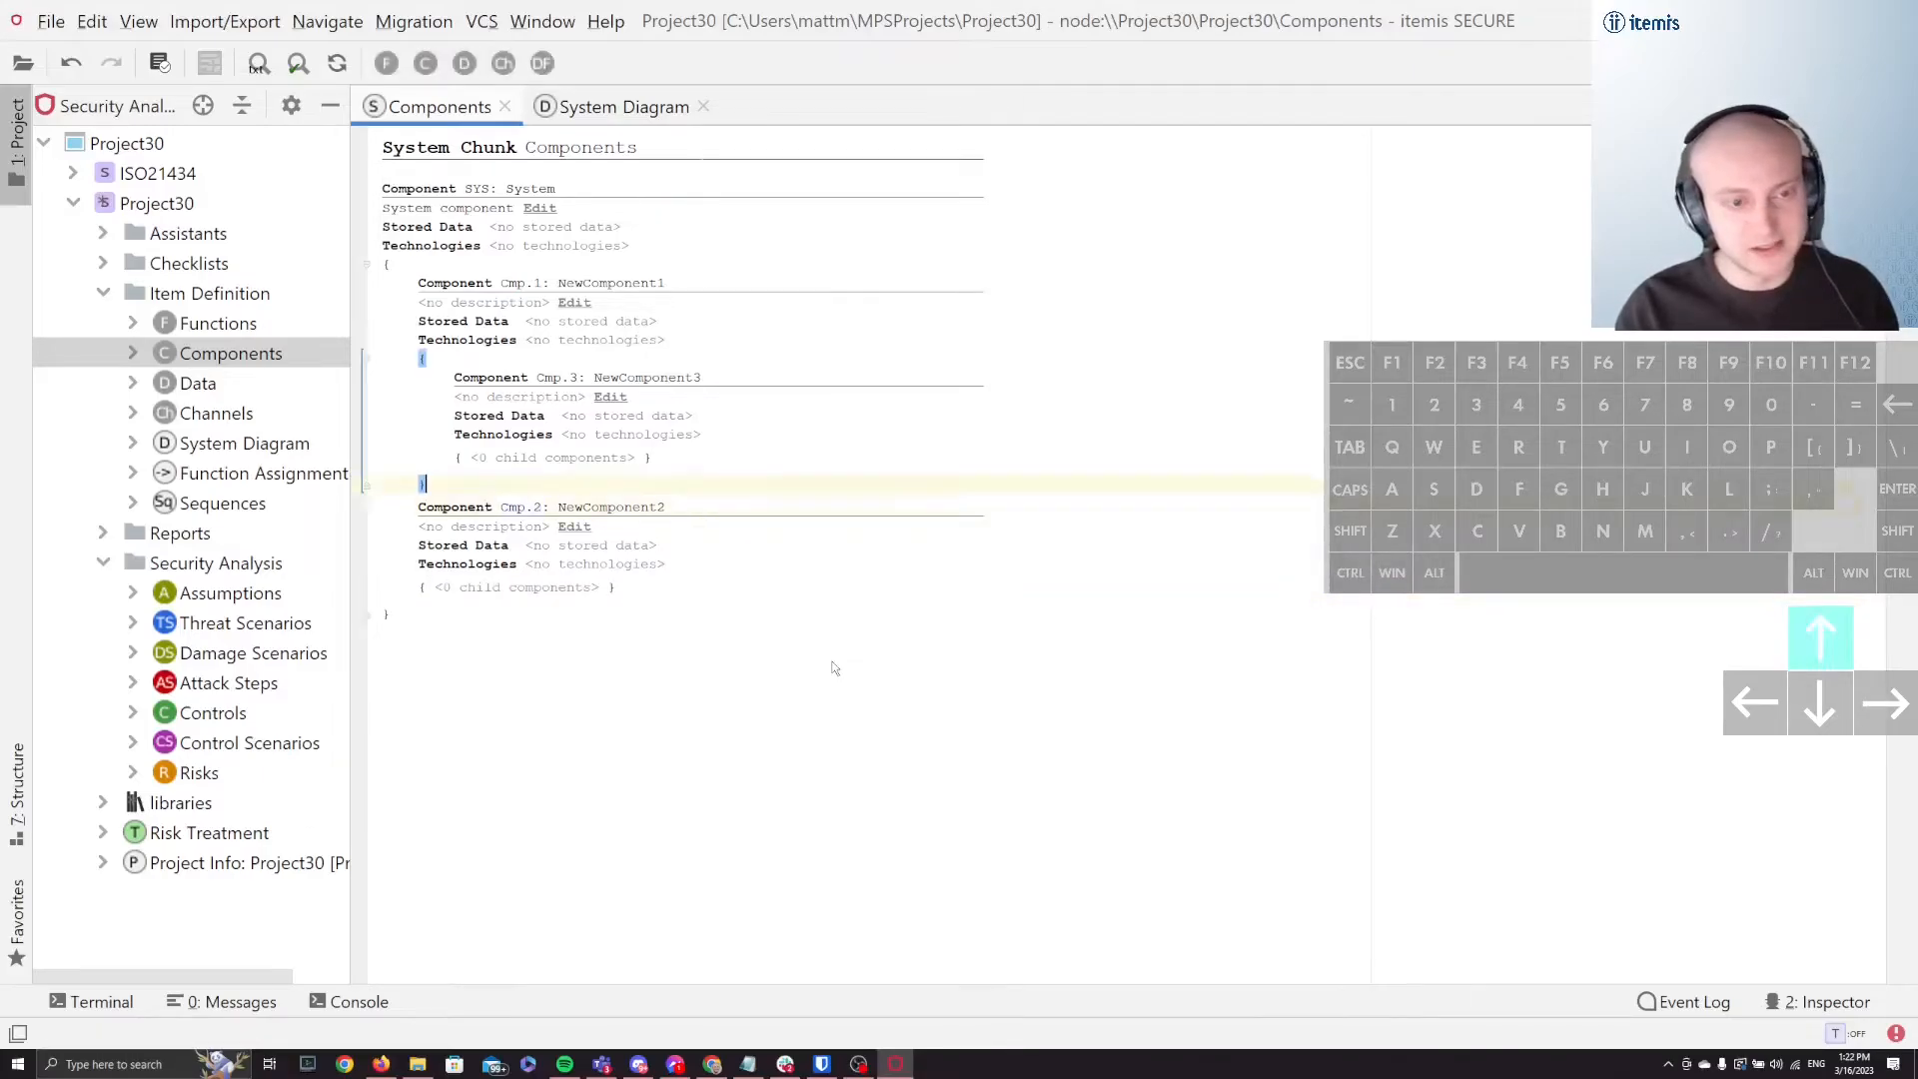
key(ctrl+v)
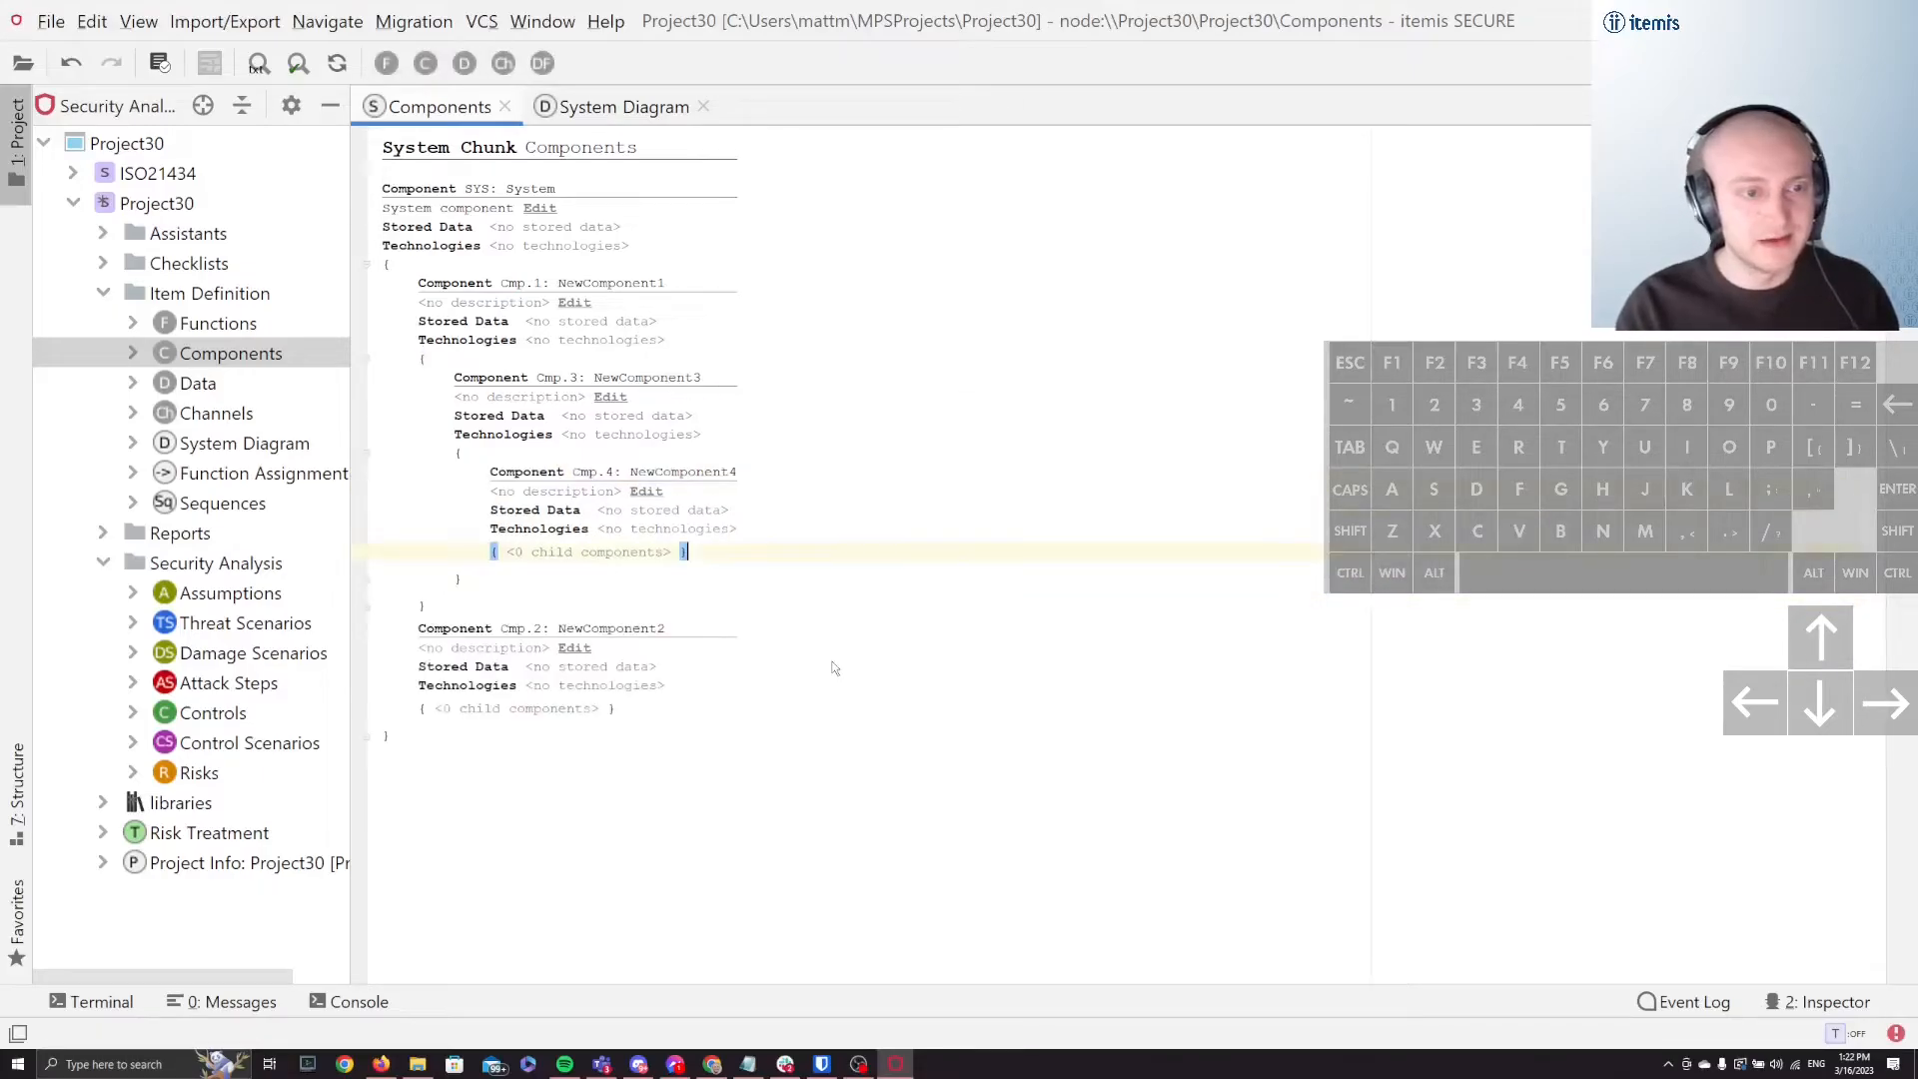
key(ctrl+z)
Step: Paste NewComponent4 directly under System, above NewComponent1, and reset the layout of the system diagram
key(Up)
key(Up)
key(Up)
key(Up)
key(Up)
key(Up)
key(Up)
key(Up)
key(Up)
key(Up)
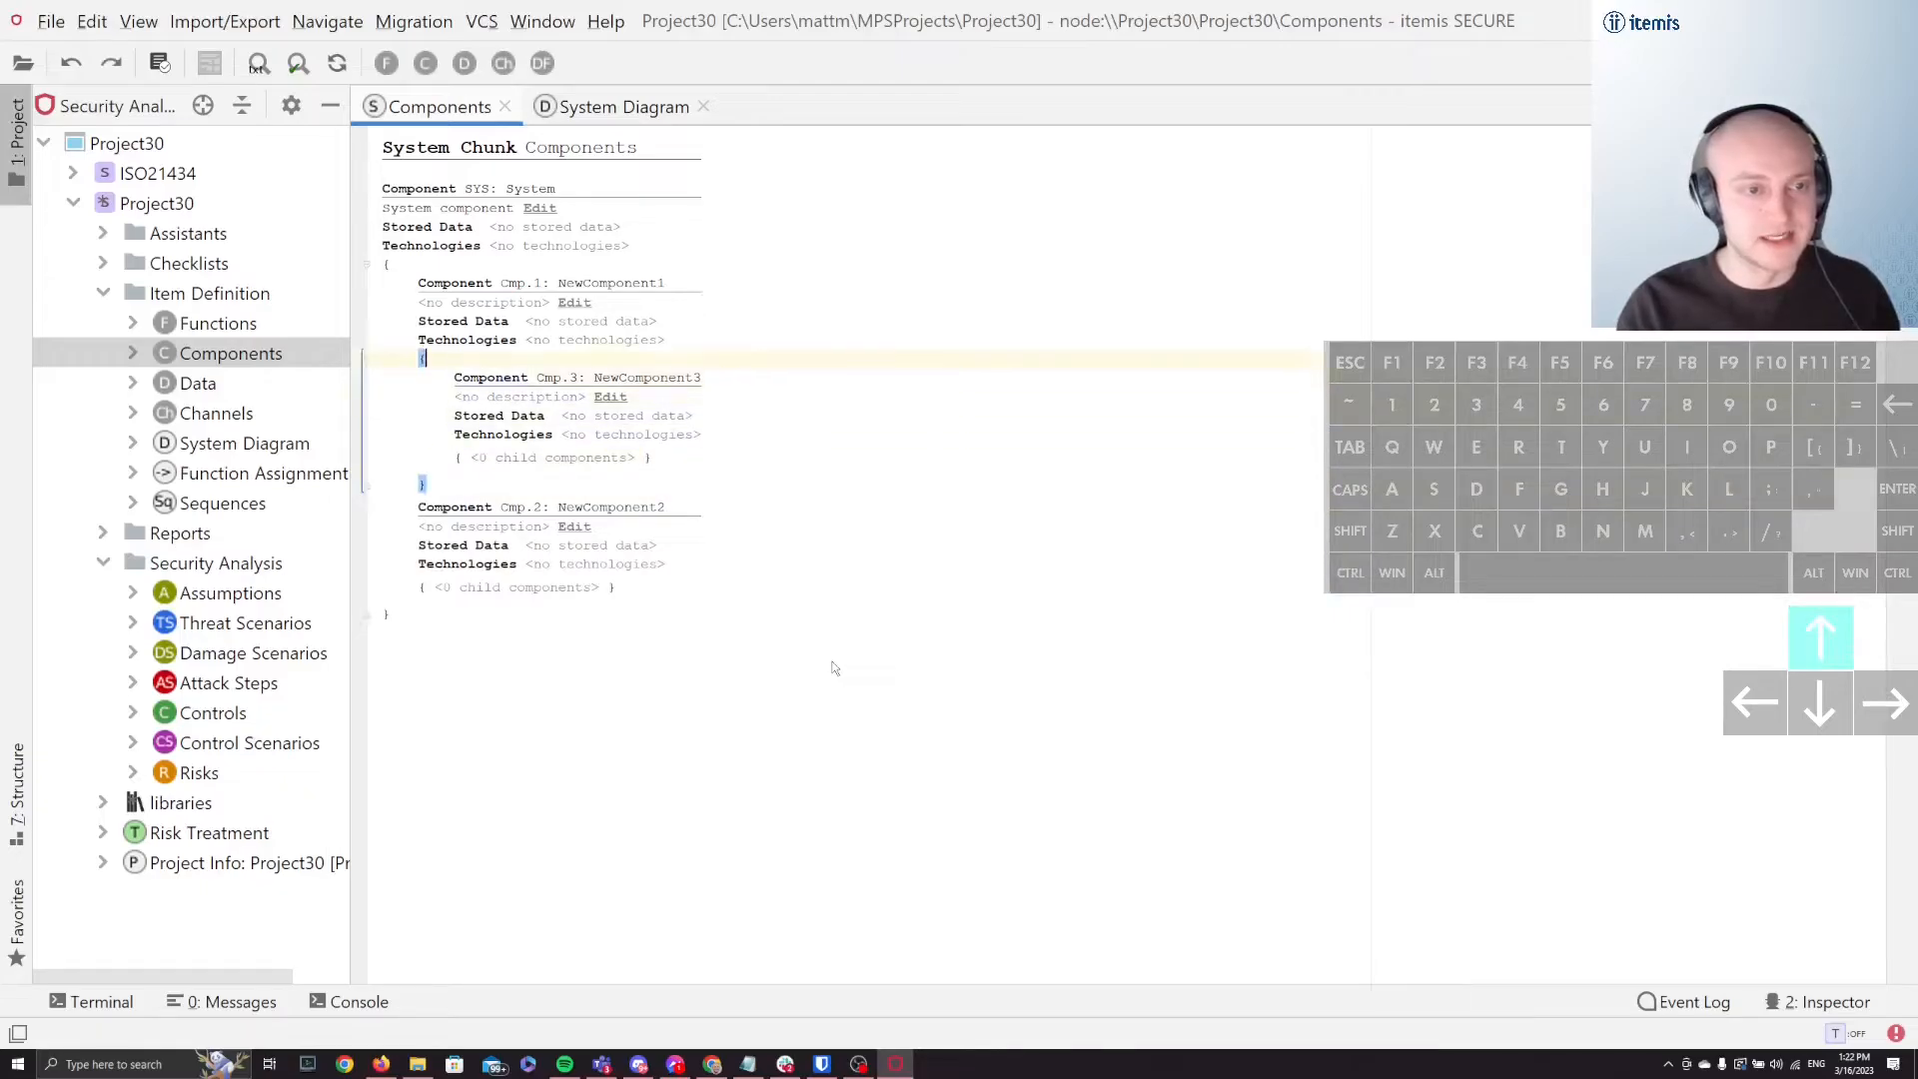
key(ctrl+v)
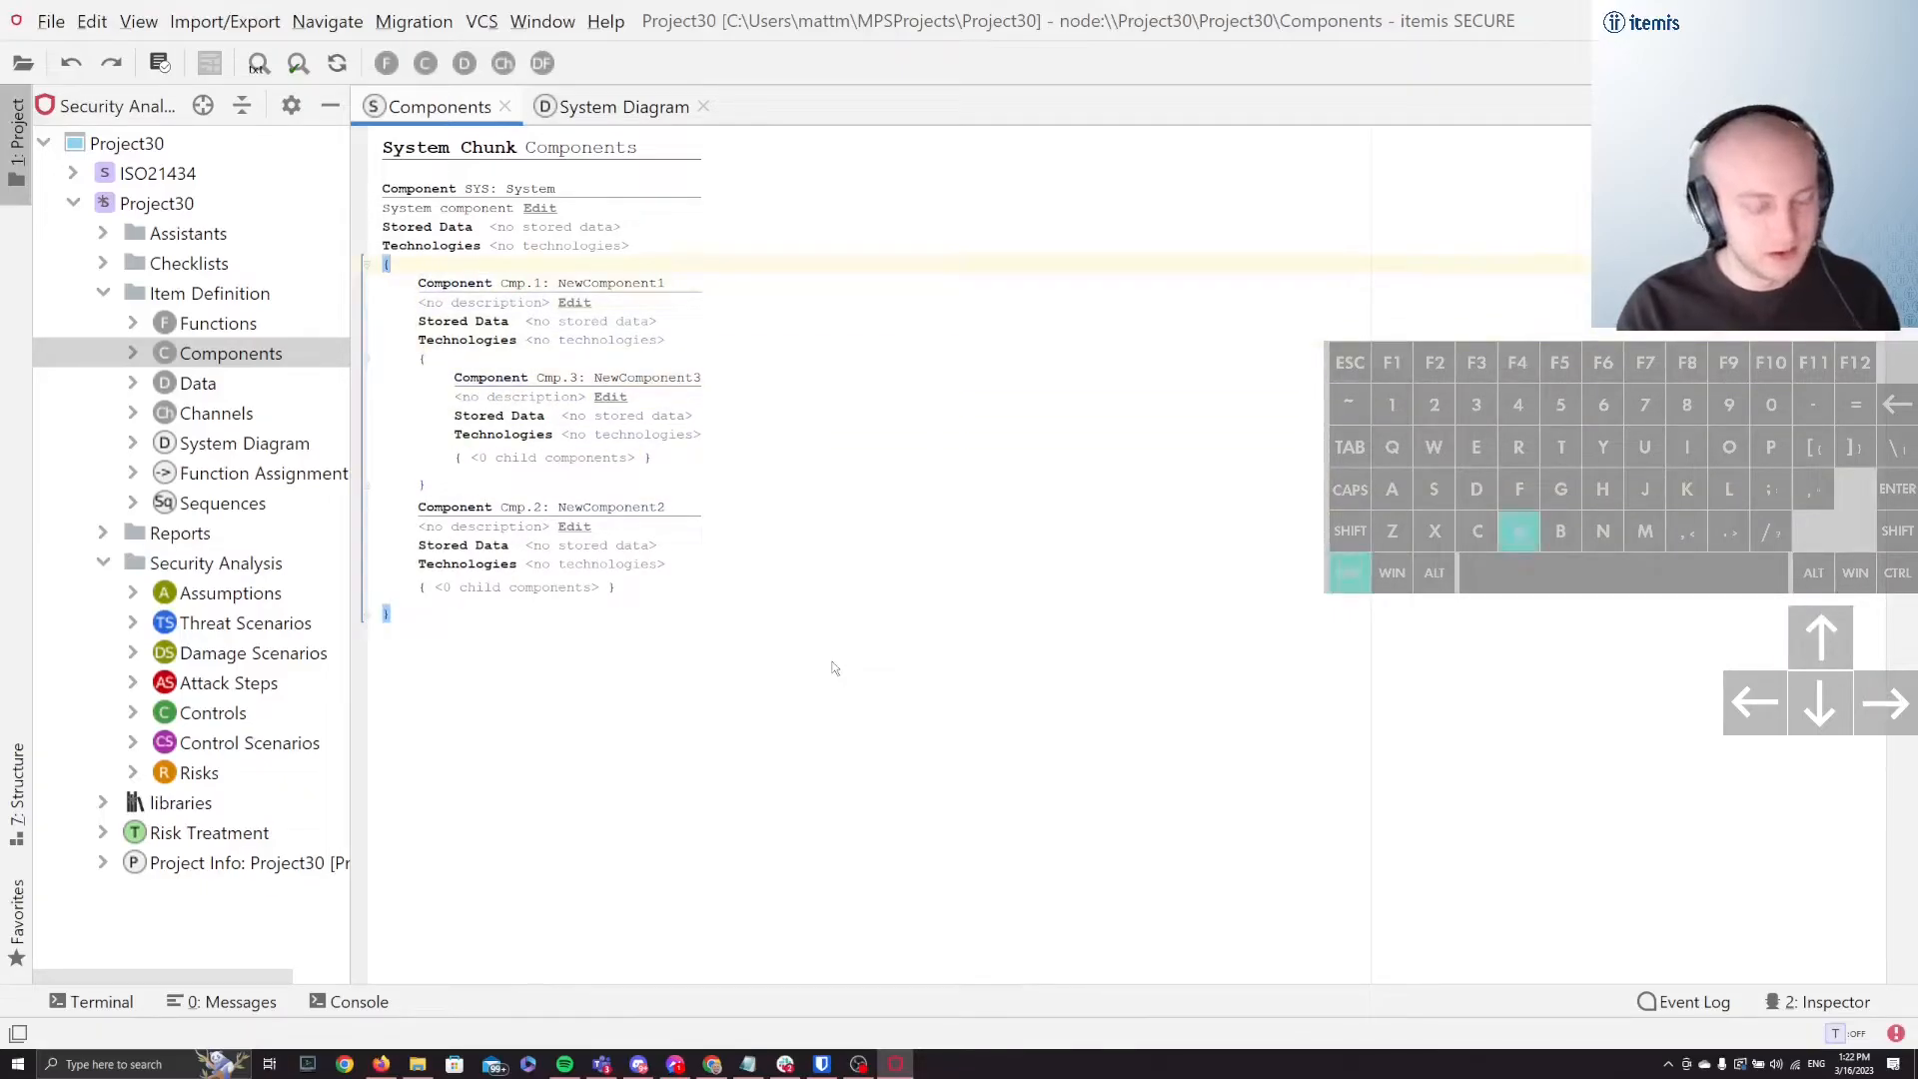
key(Down)
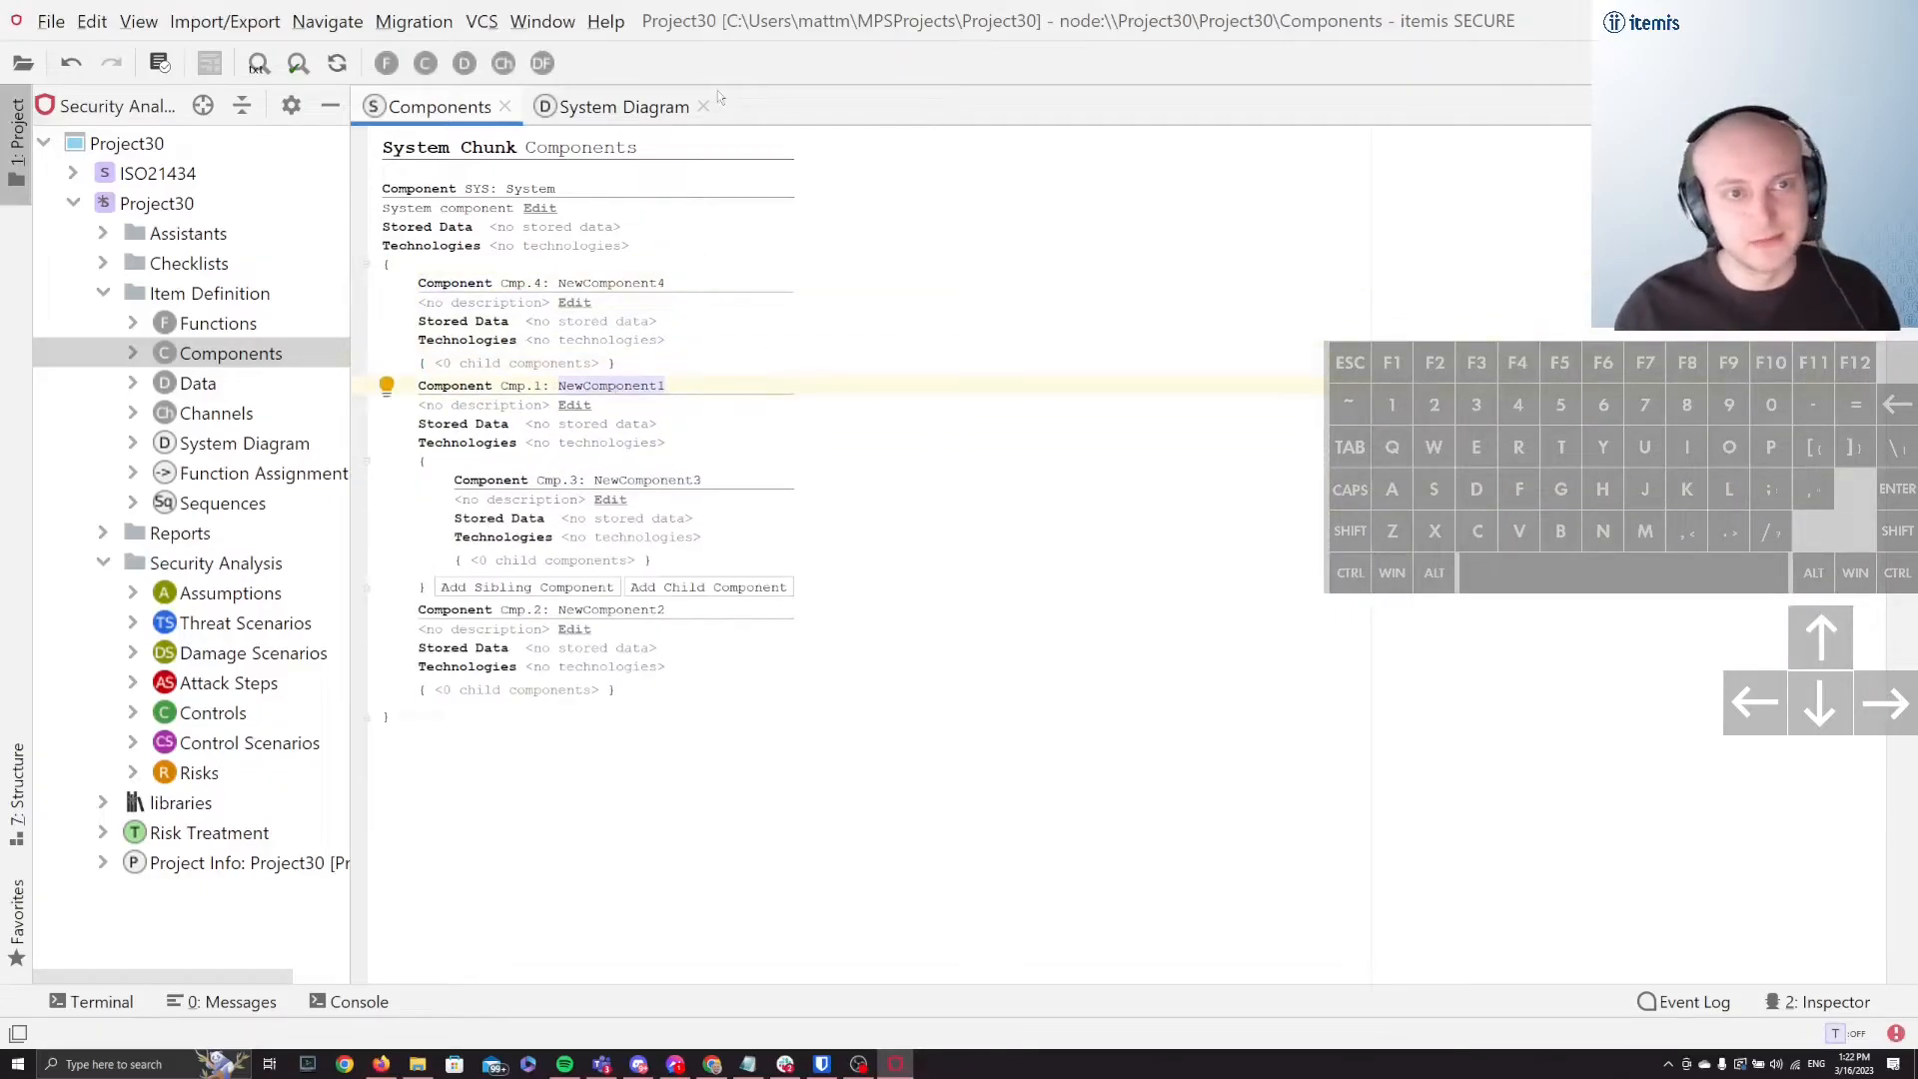
click(622, 106)
click(549, 161)
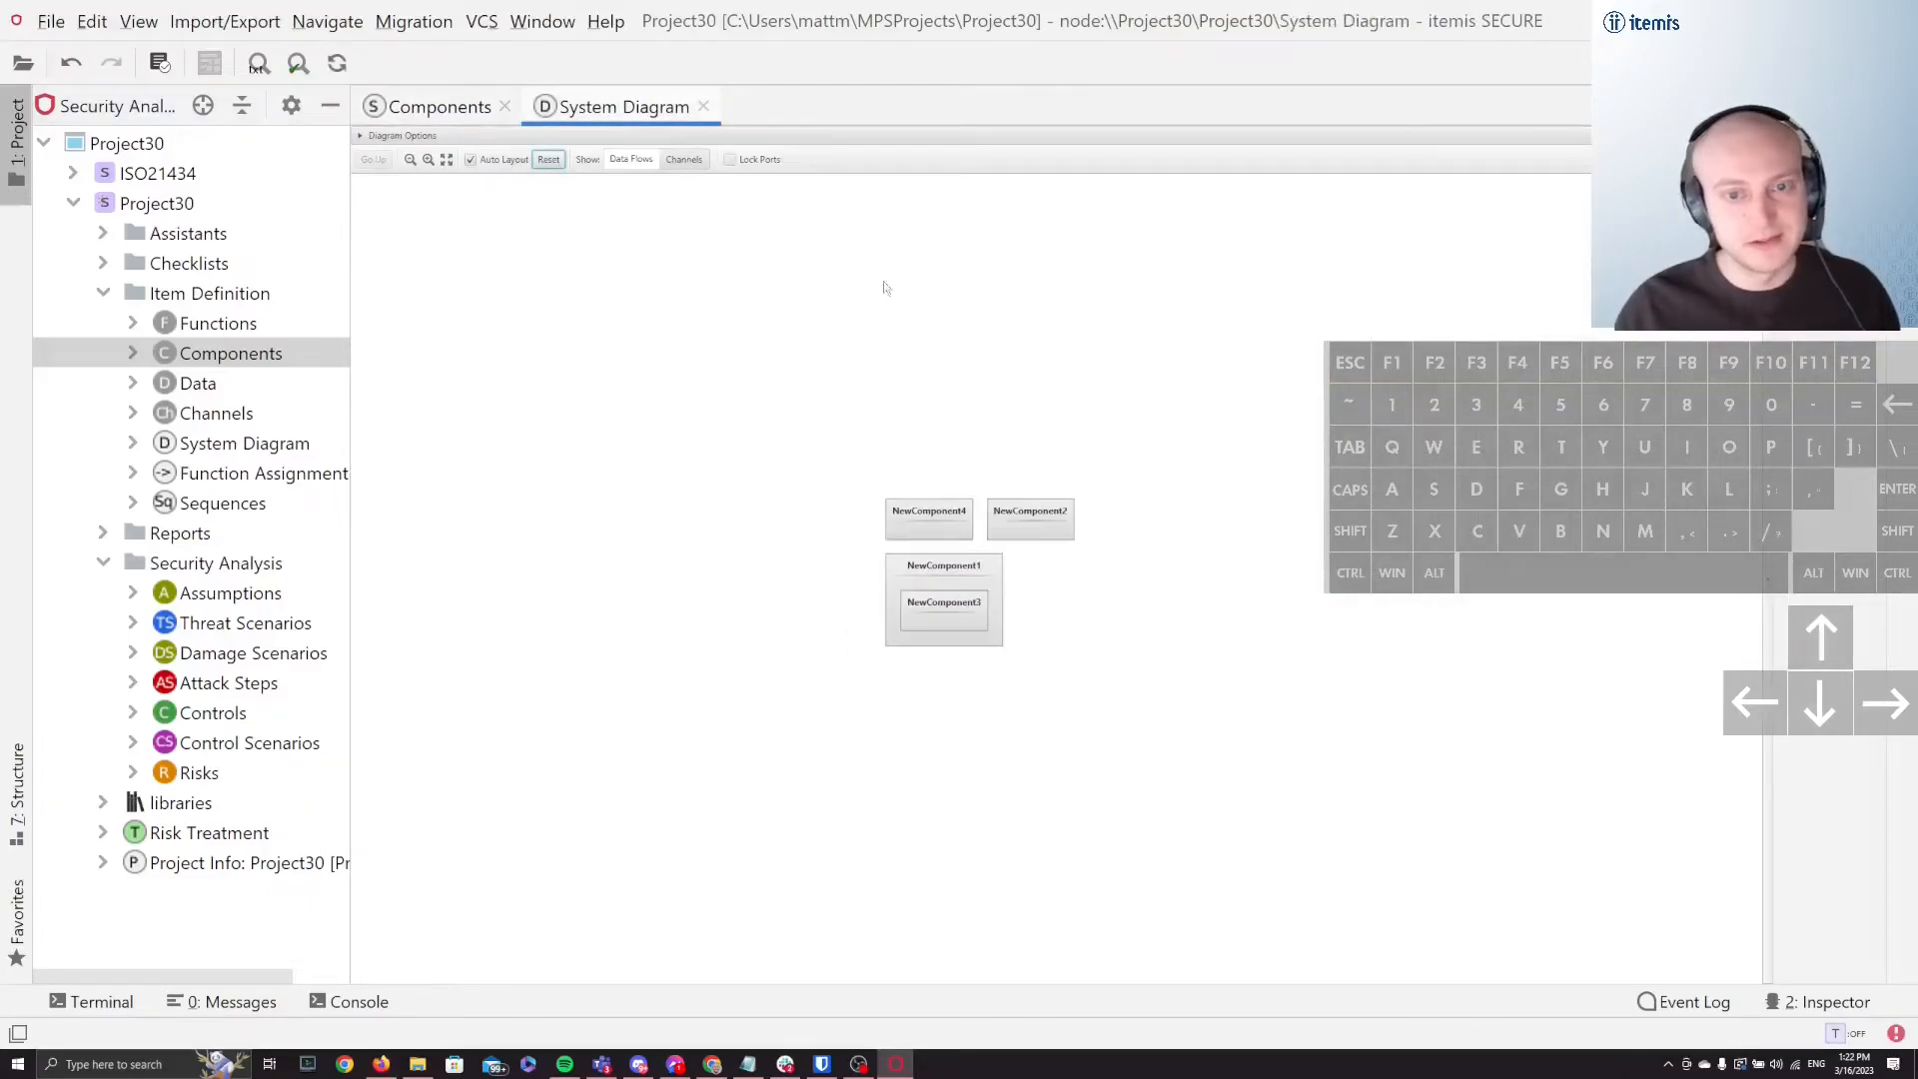
Step: Undo the cut and paste of NewComponent4 in the Components chunk to restore it inside NewComponent2
click(392, 107)
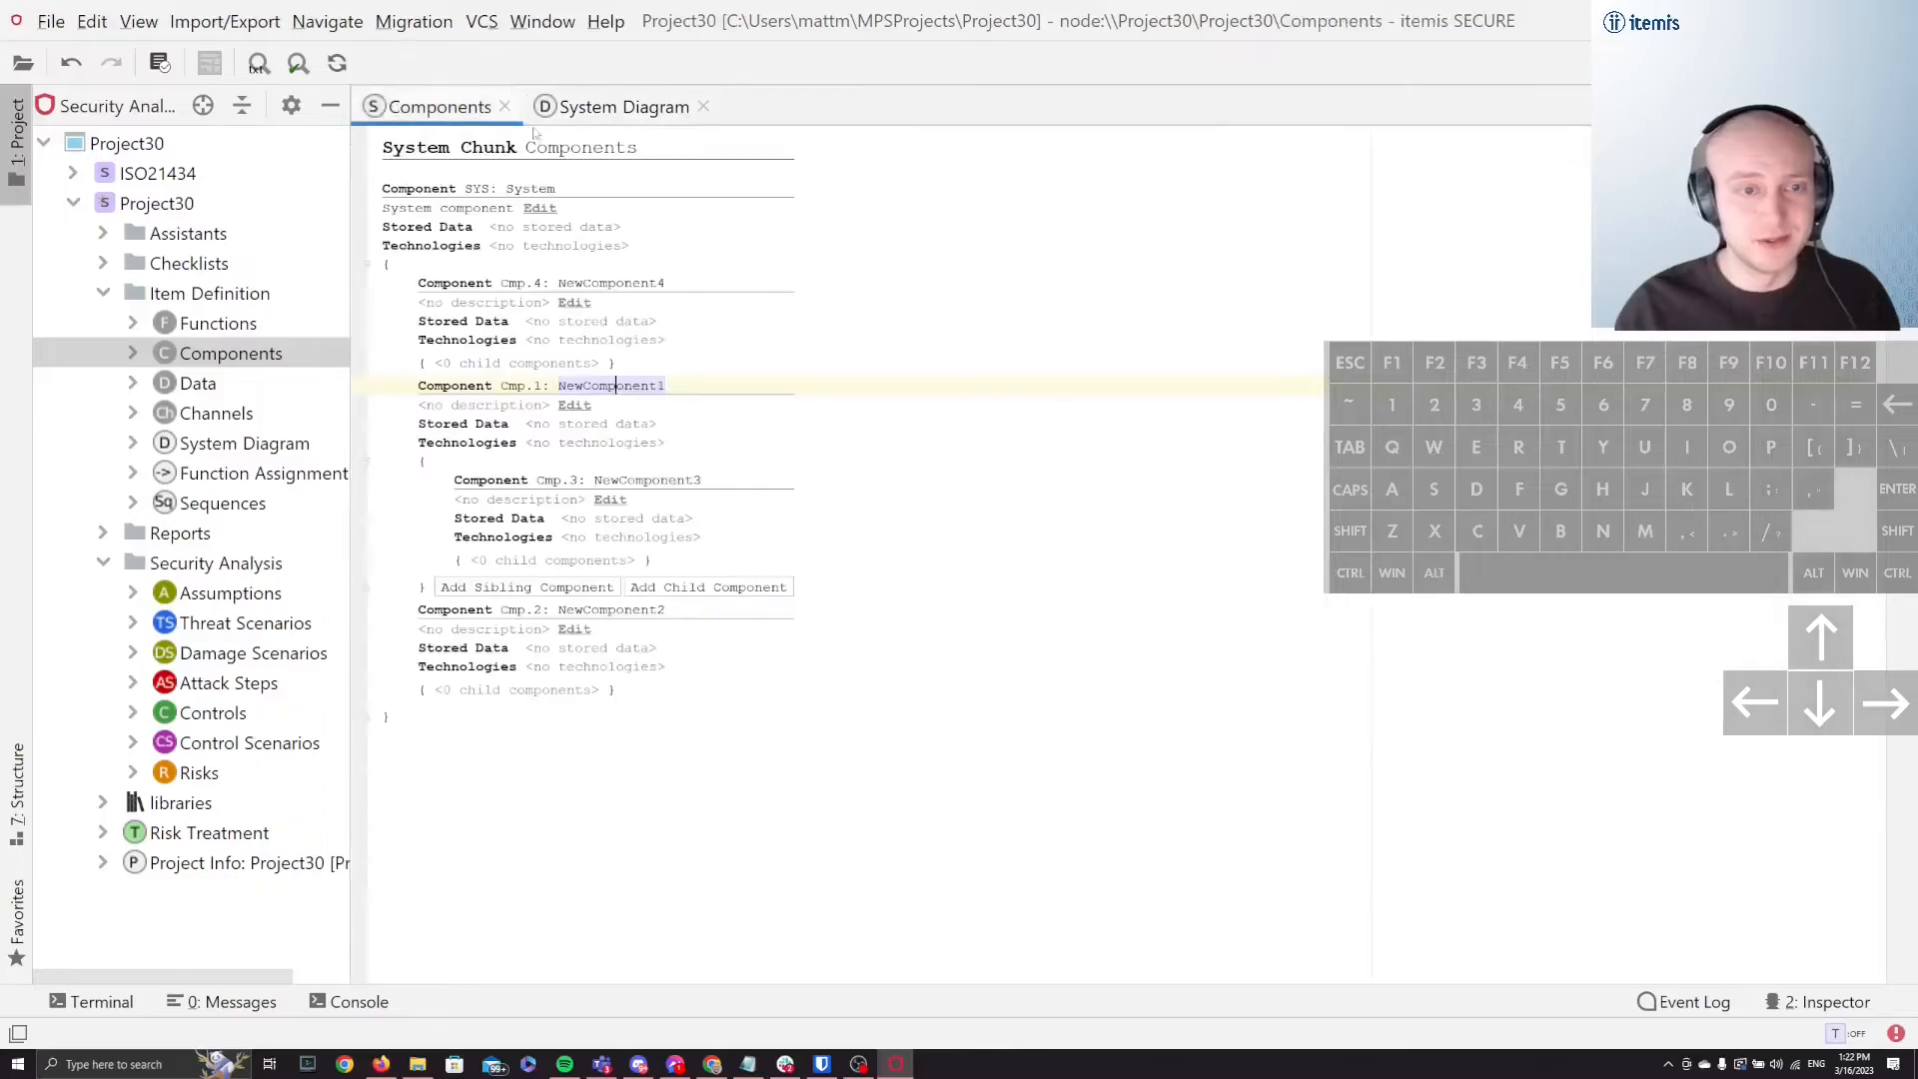
key(ctrl+z)
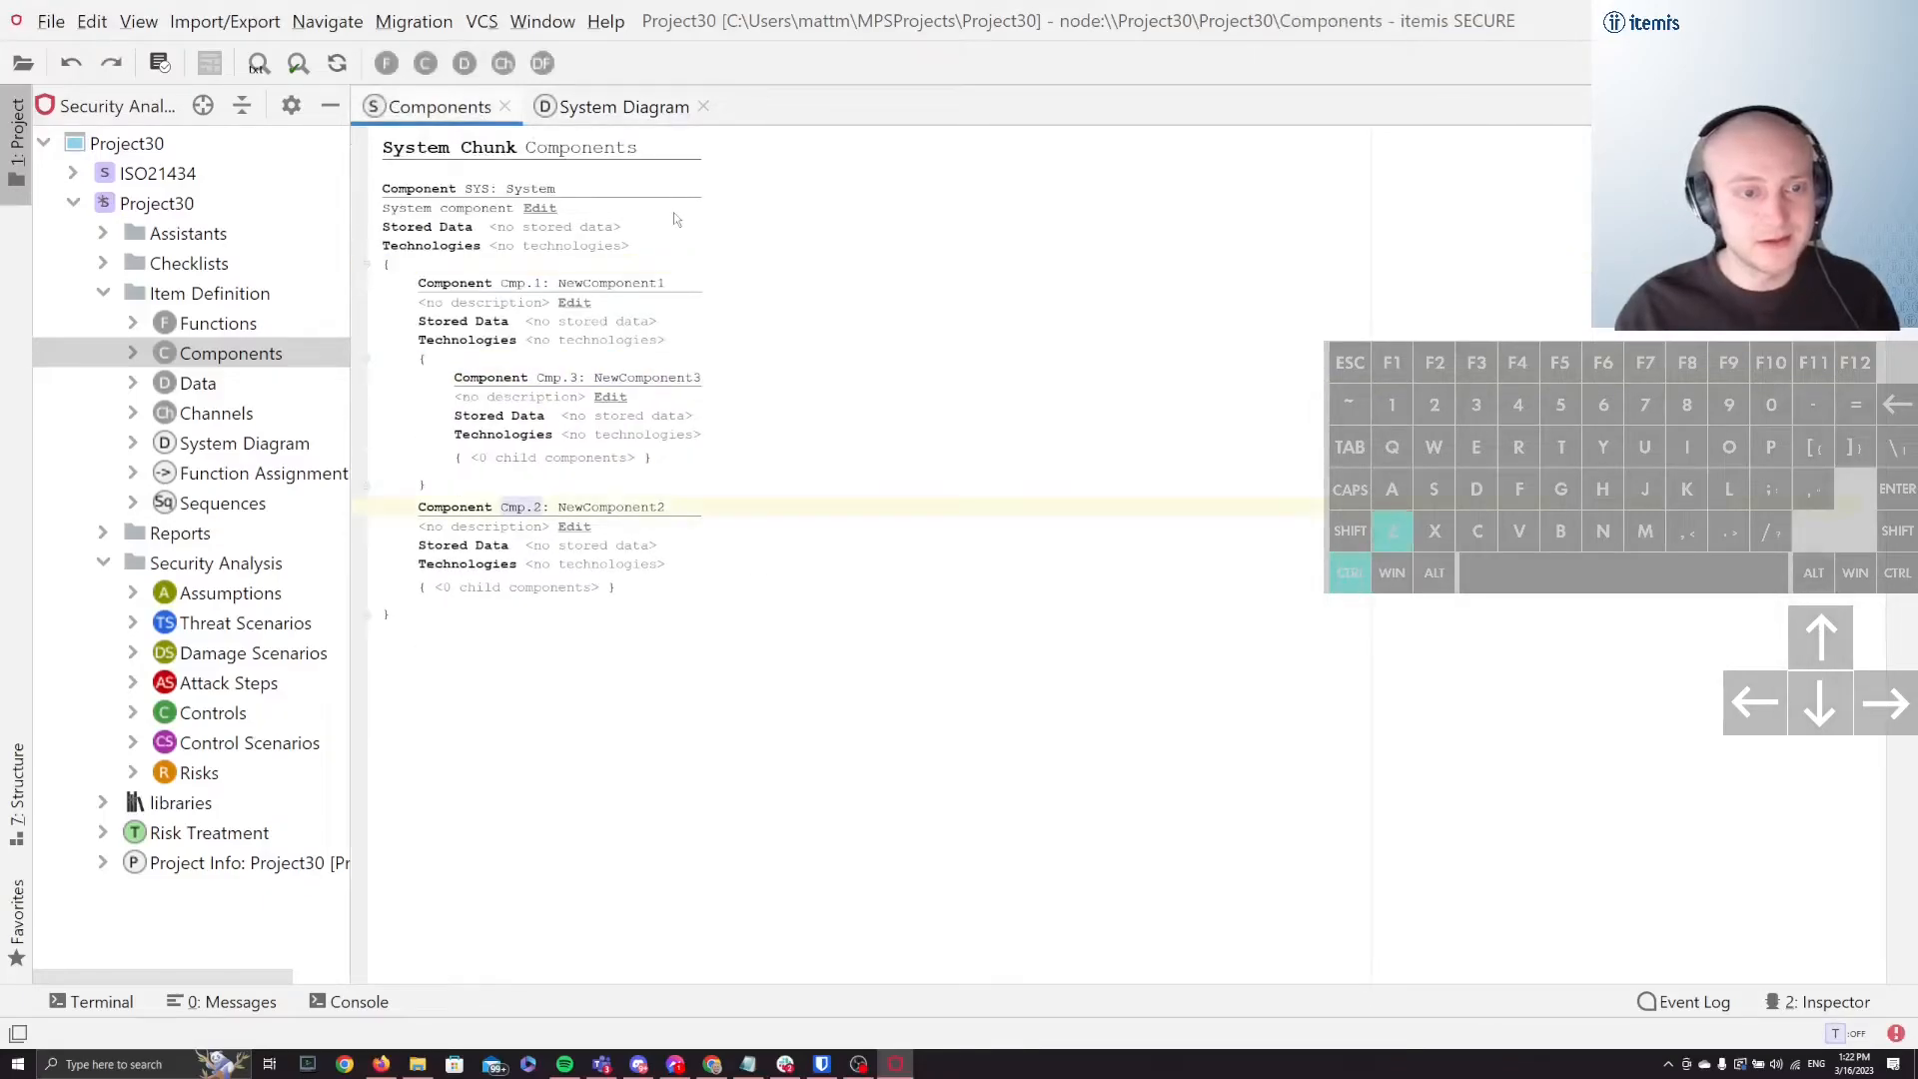
click(589, 321)
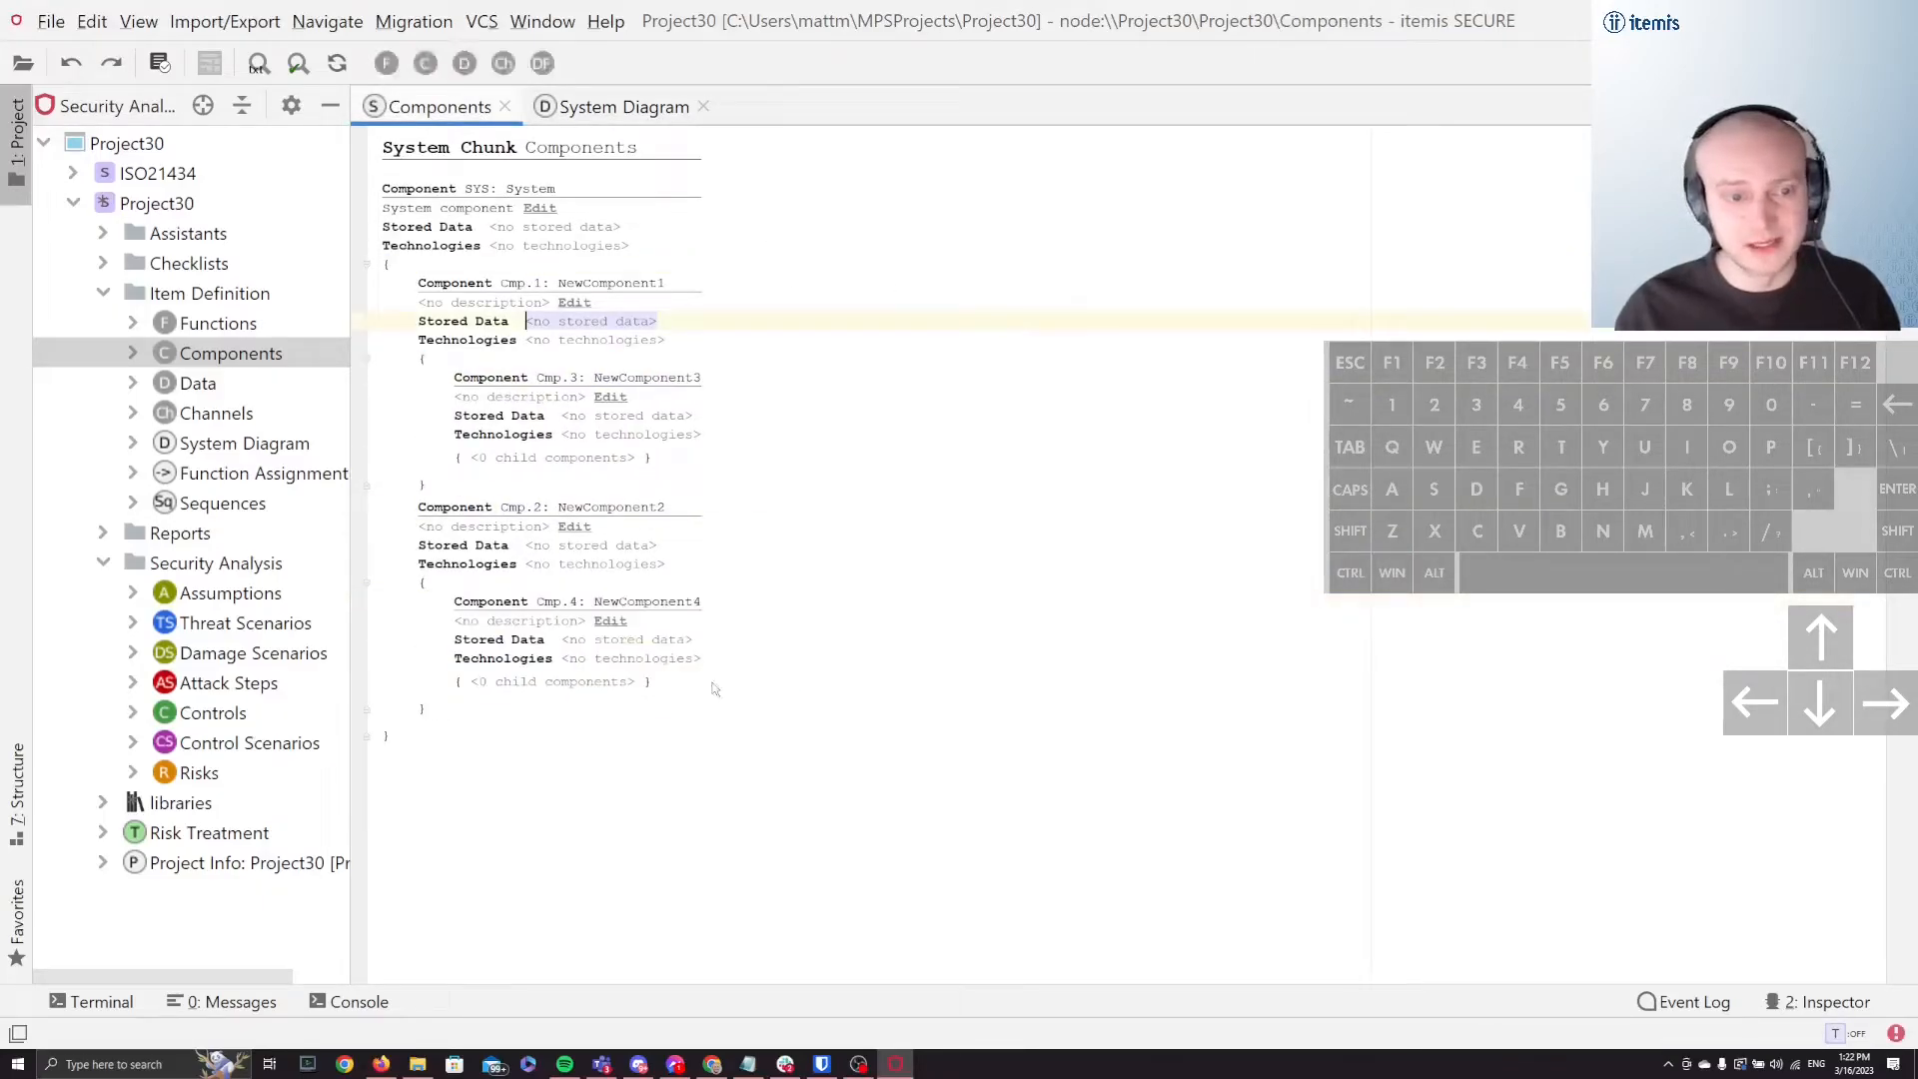
Step: Select the whole NewComponent4 block and move it up the hierarchy to the first position under System
click(506, 603)
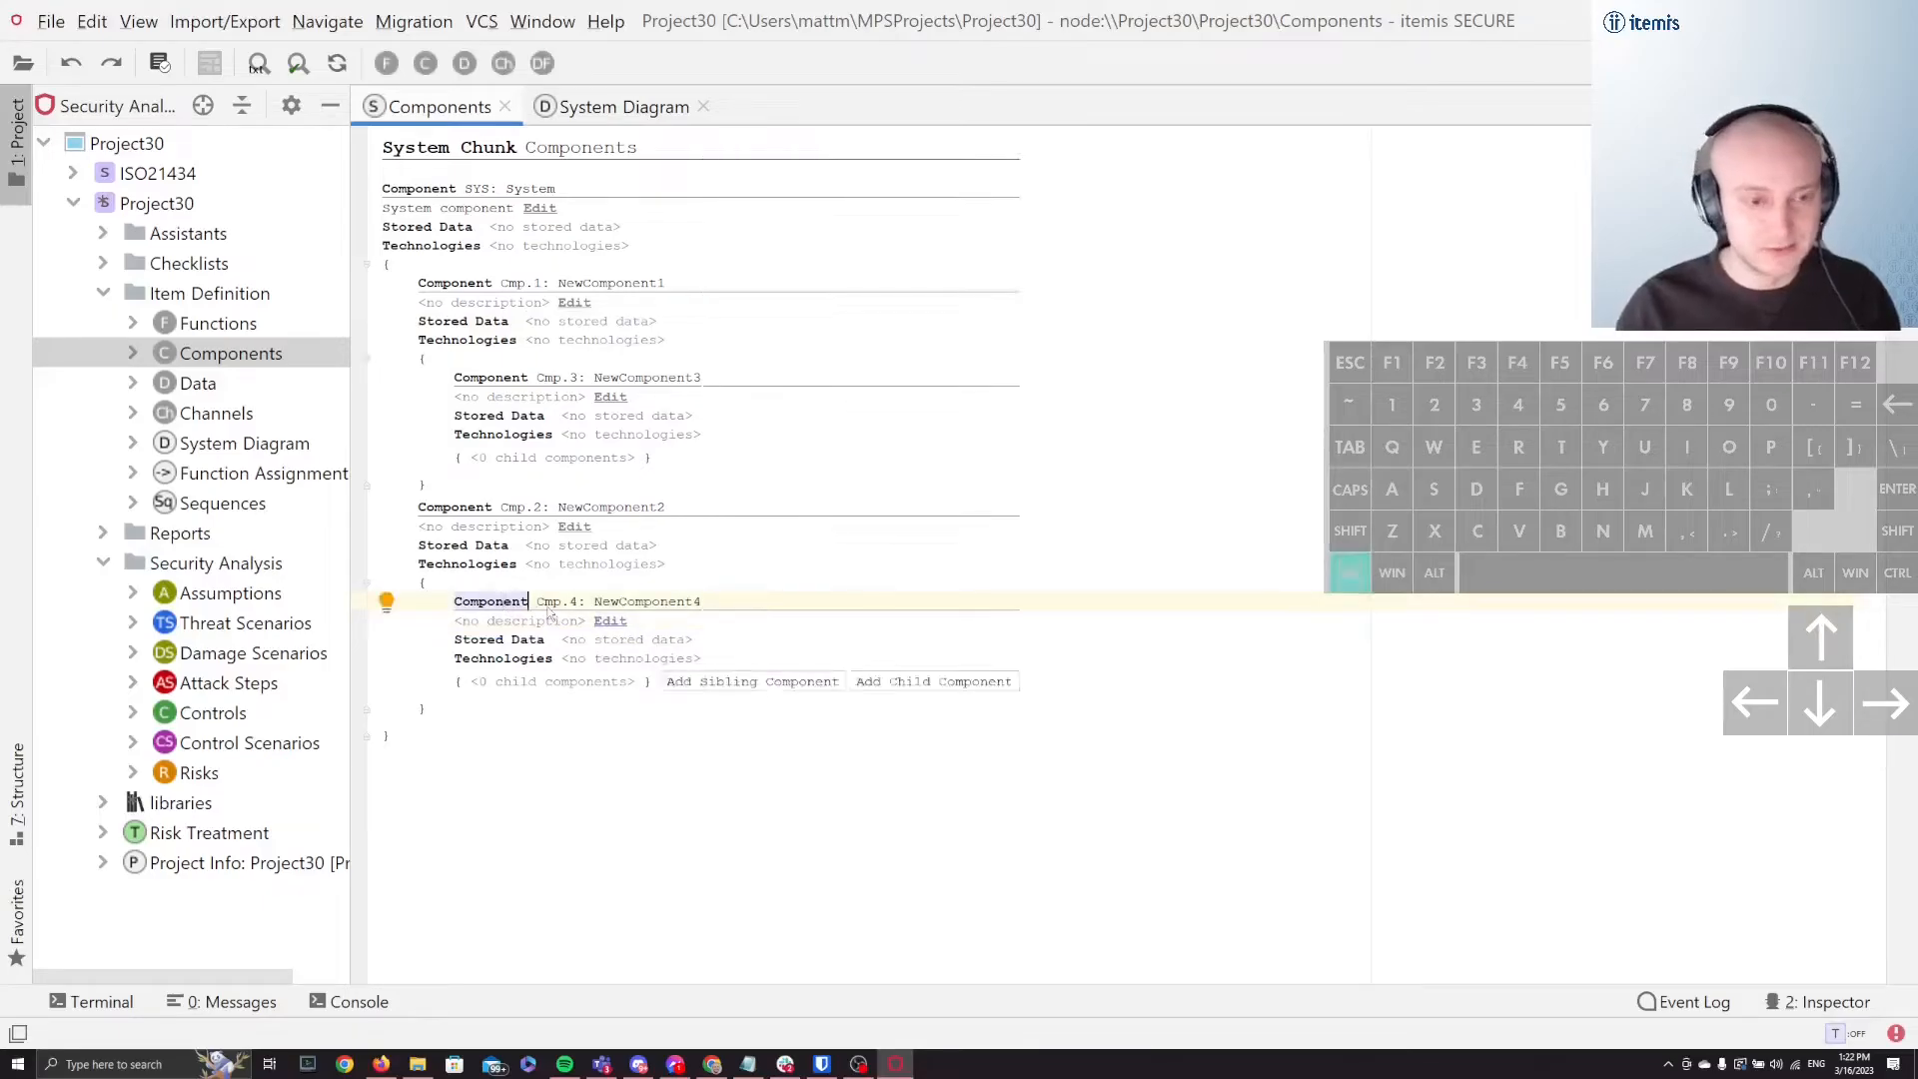
key(ctrl+Left)
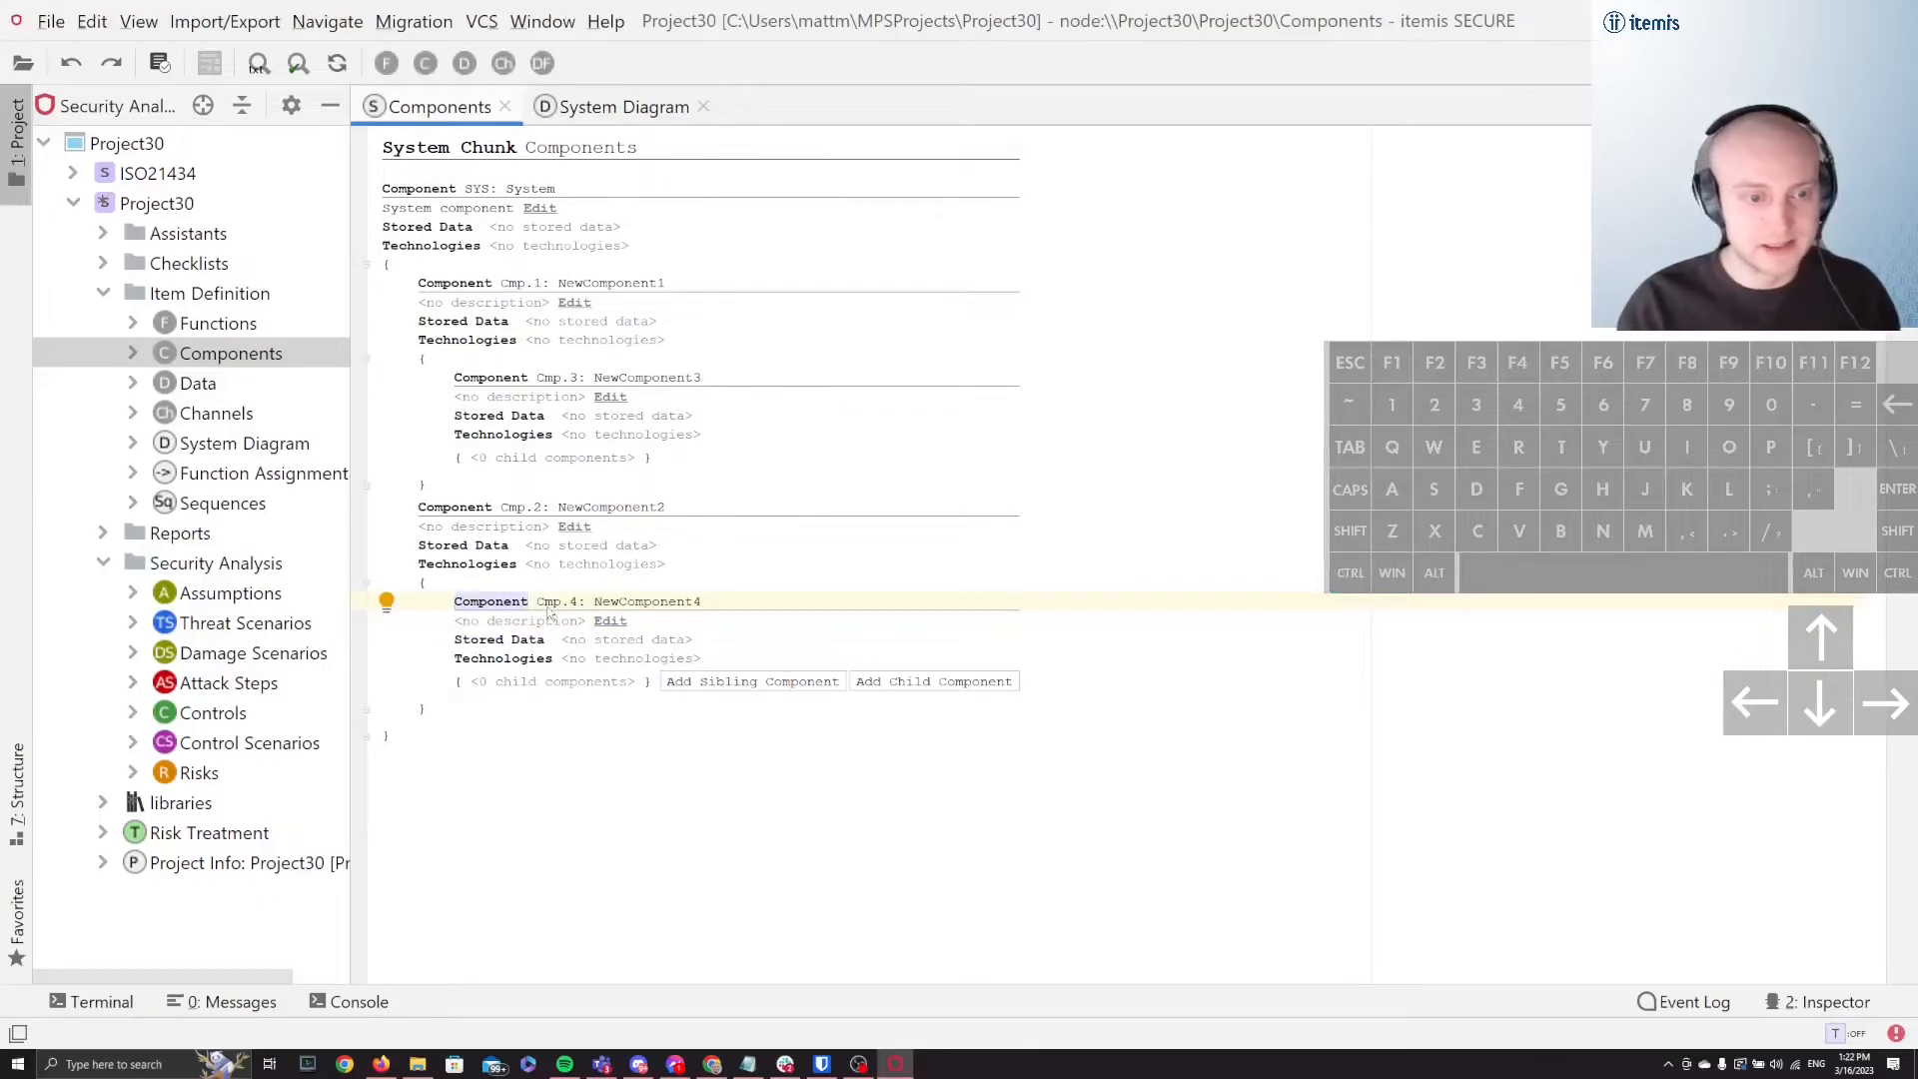
key(shift+Right)
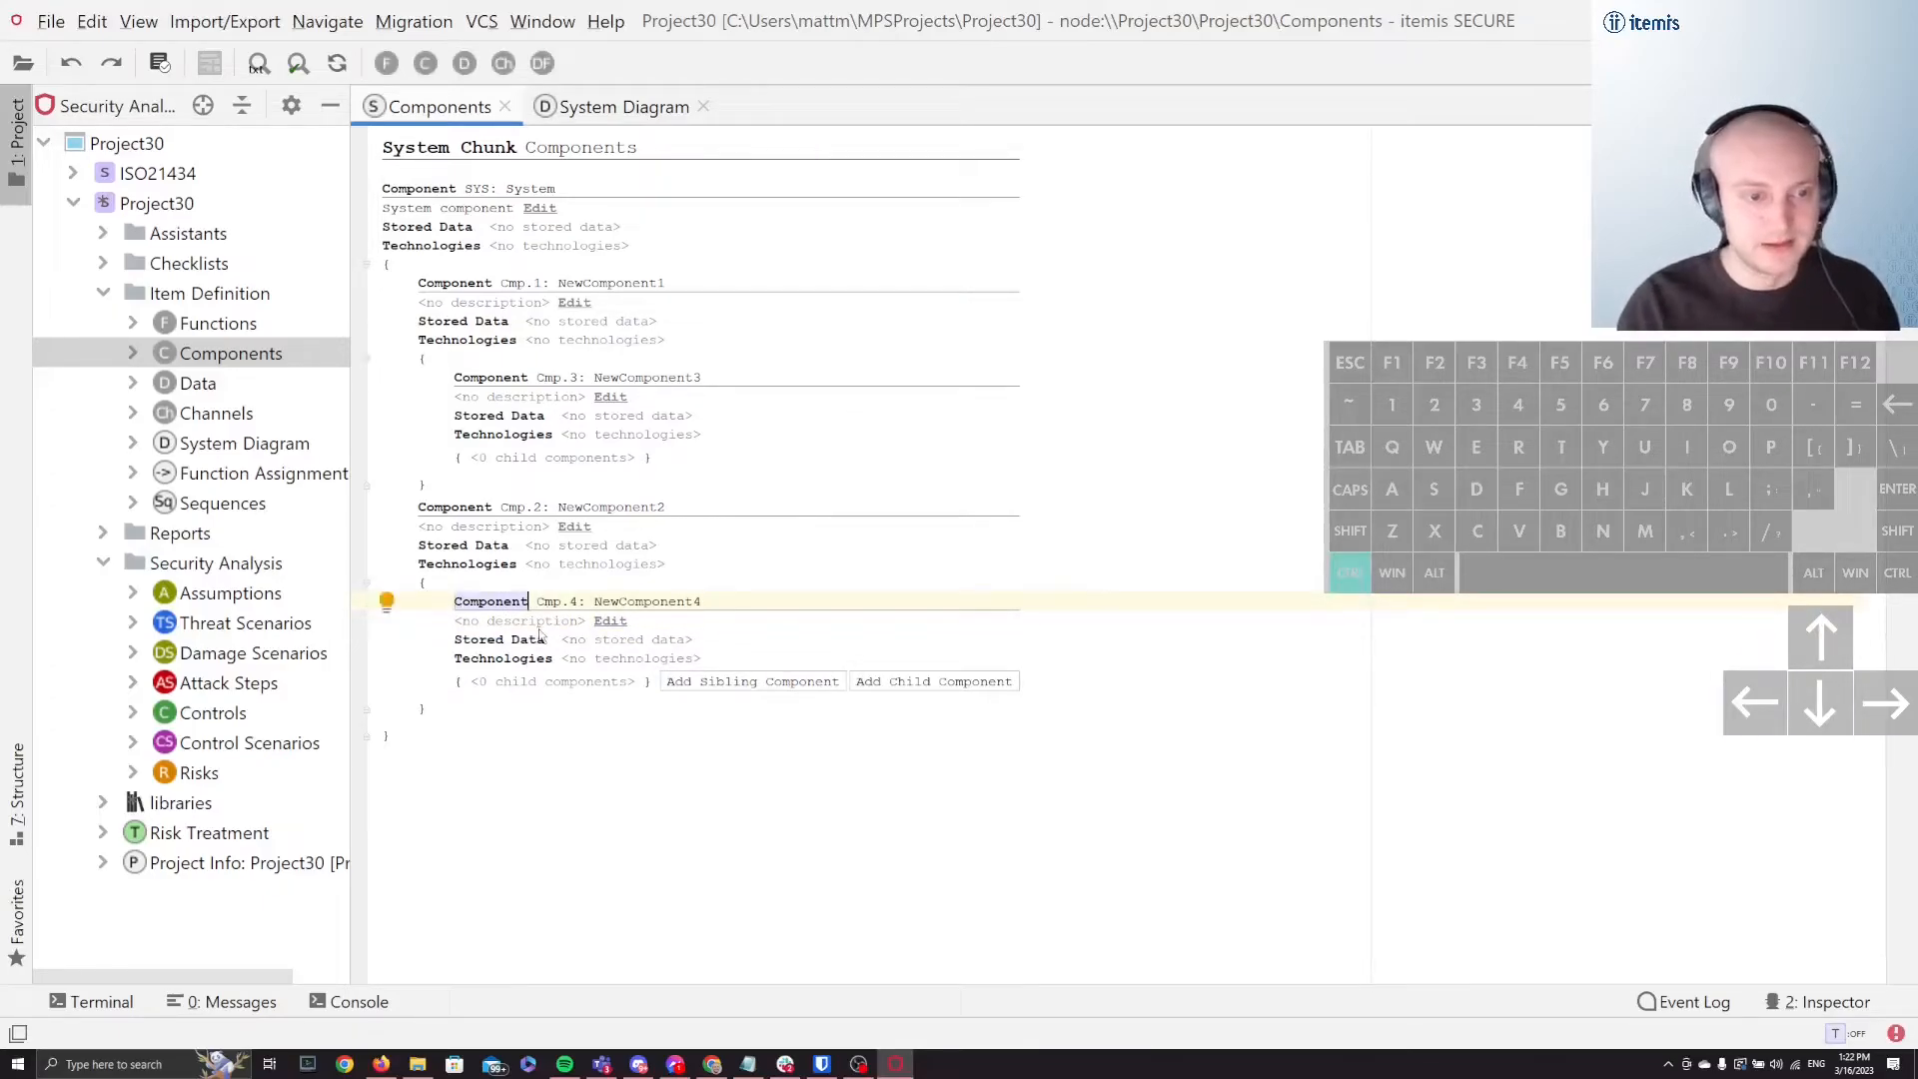
key(shift+Down)
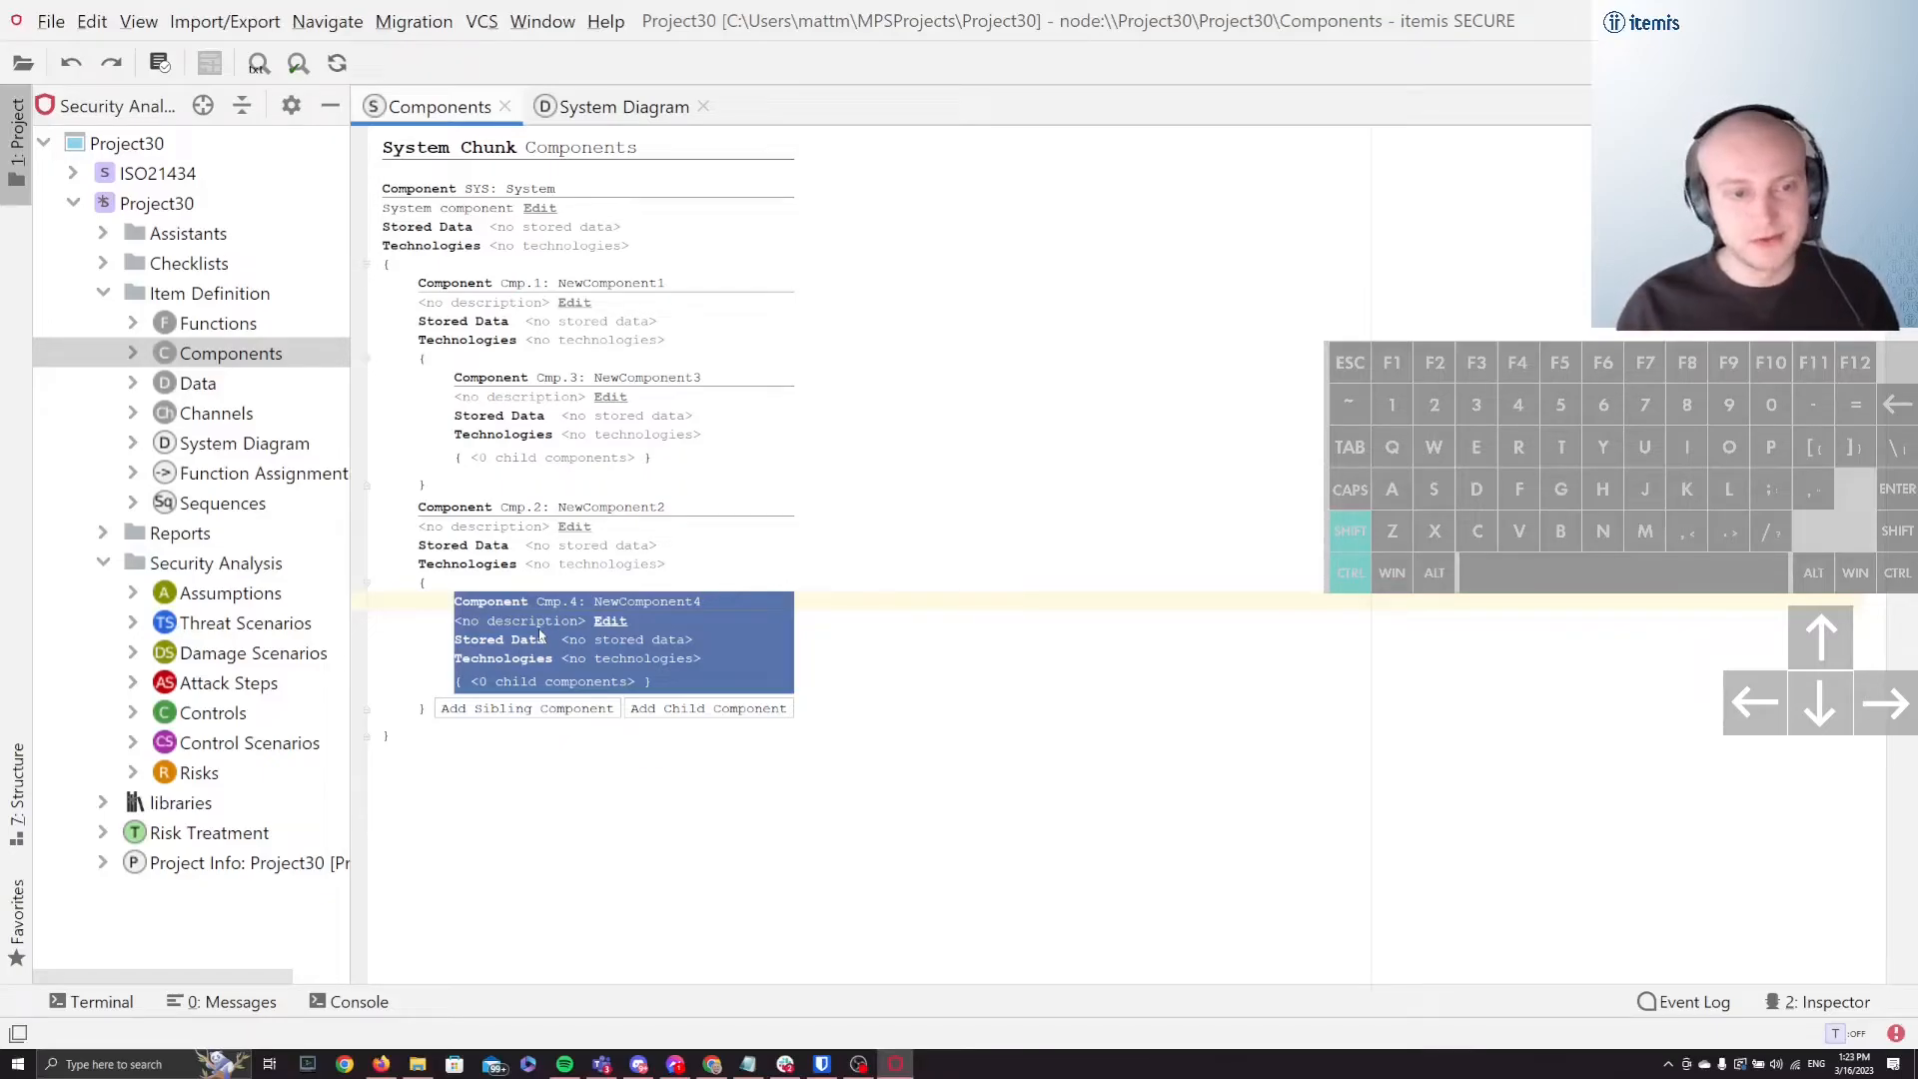
key(ctrl+shift+Up)
key(ctrl+shift+Up)
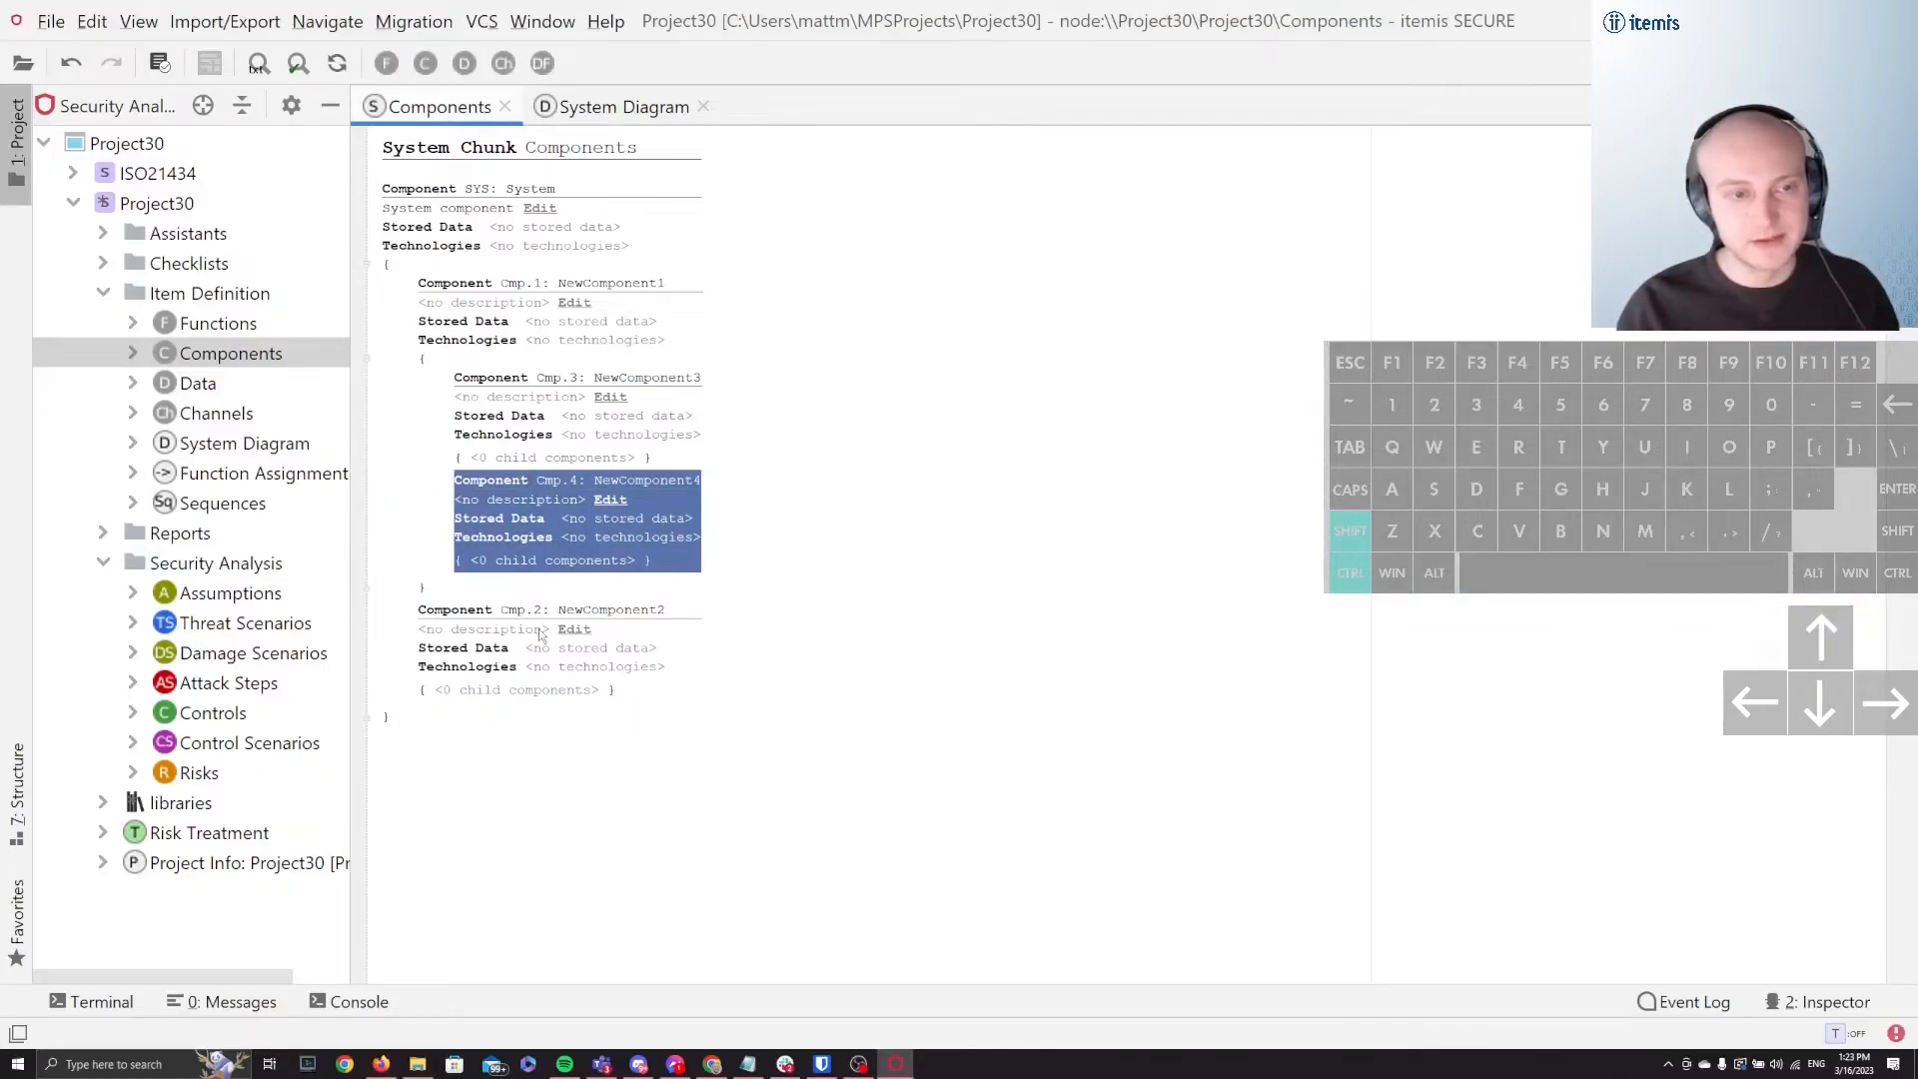
key(ctrl+shift+Up)
Step: Move NewComponent4 through the component hierarchy until it is nested inside NewComponent3
key(ctrl+shift+Up)
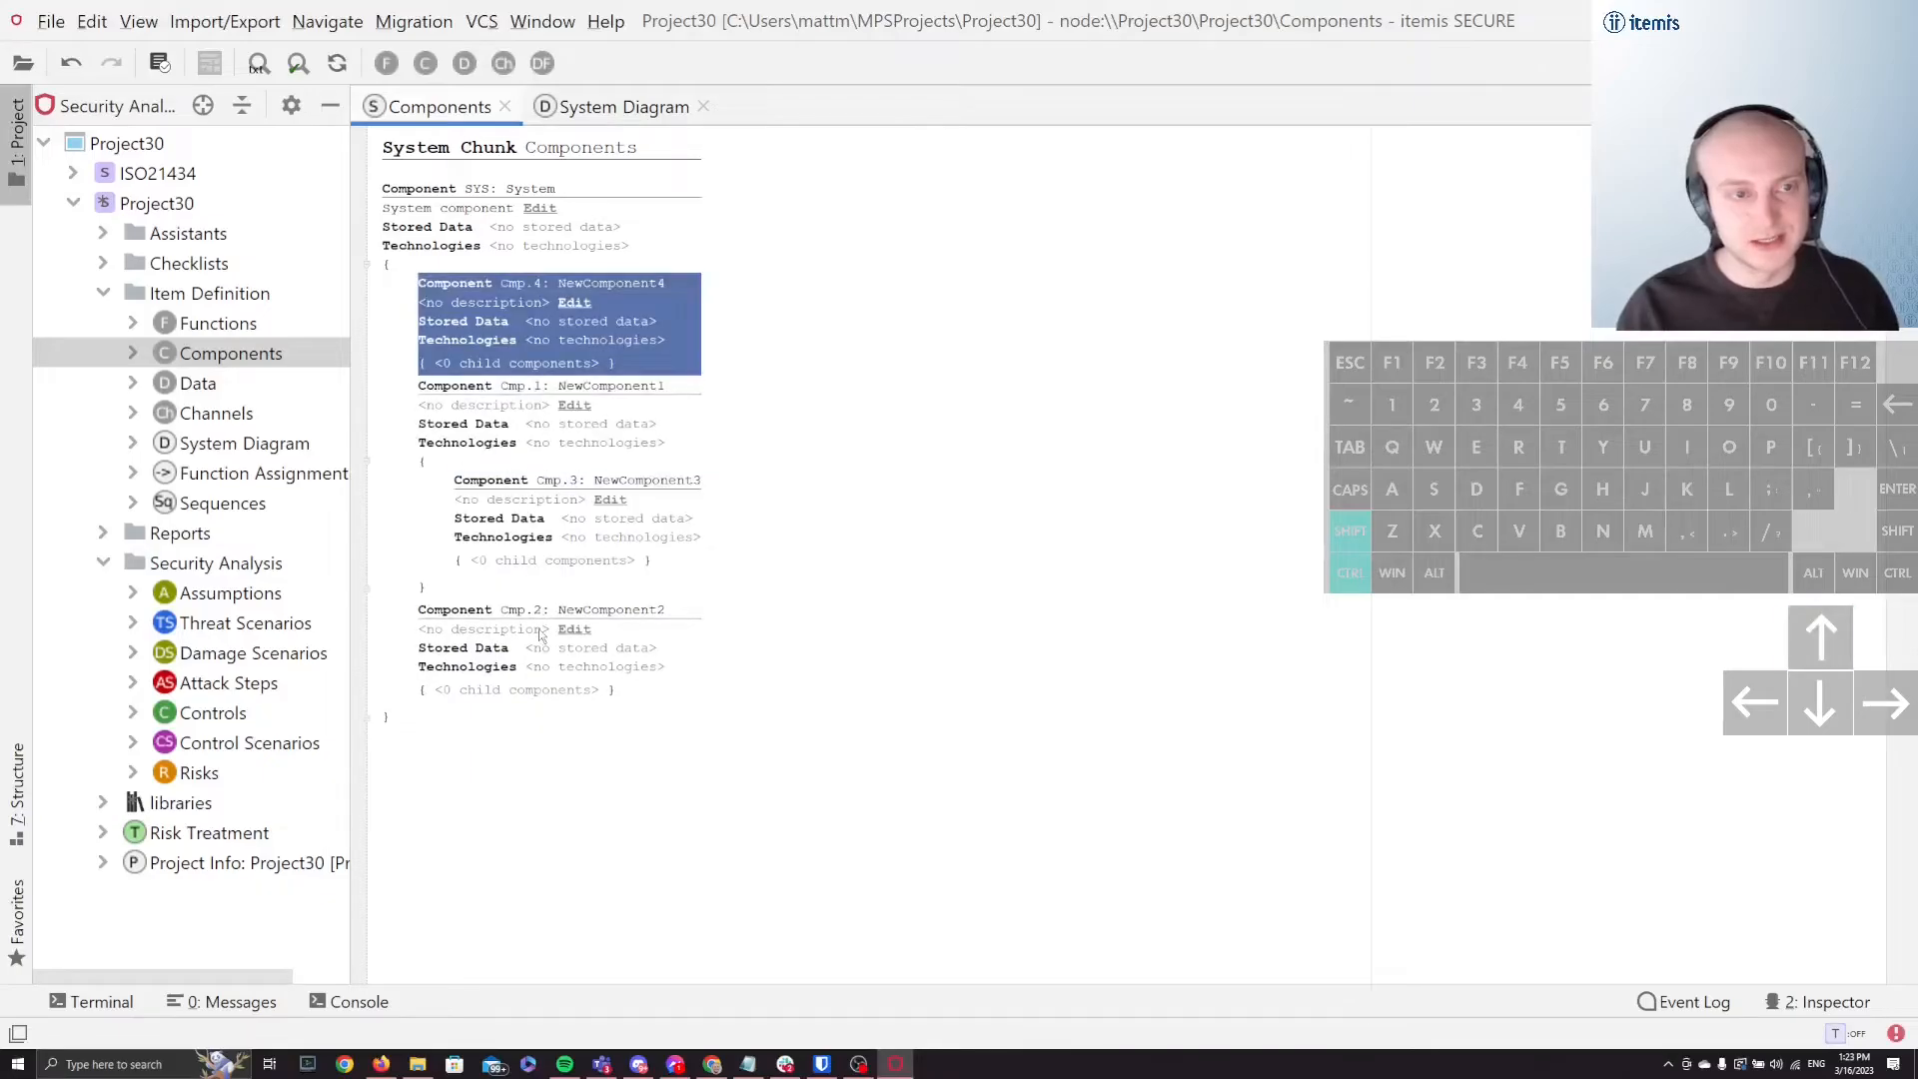
key(ctrl+shift+Down)
key(ctrl+shift+Down)
key(ctrl+shift+Down)
key(ctrl+shift+Down)
key(ctrl+shift+Up)
key(ctrl+shift+Up)
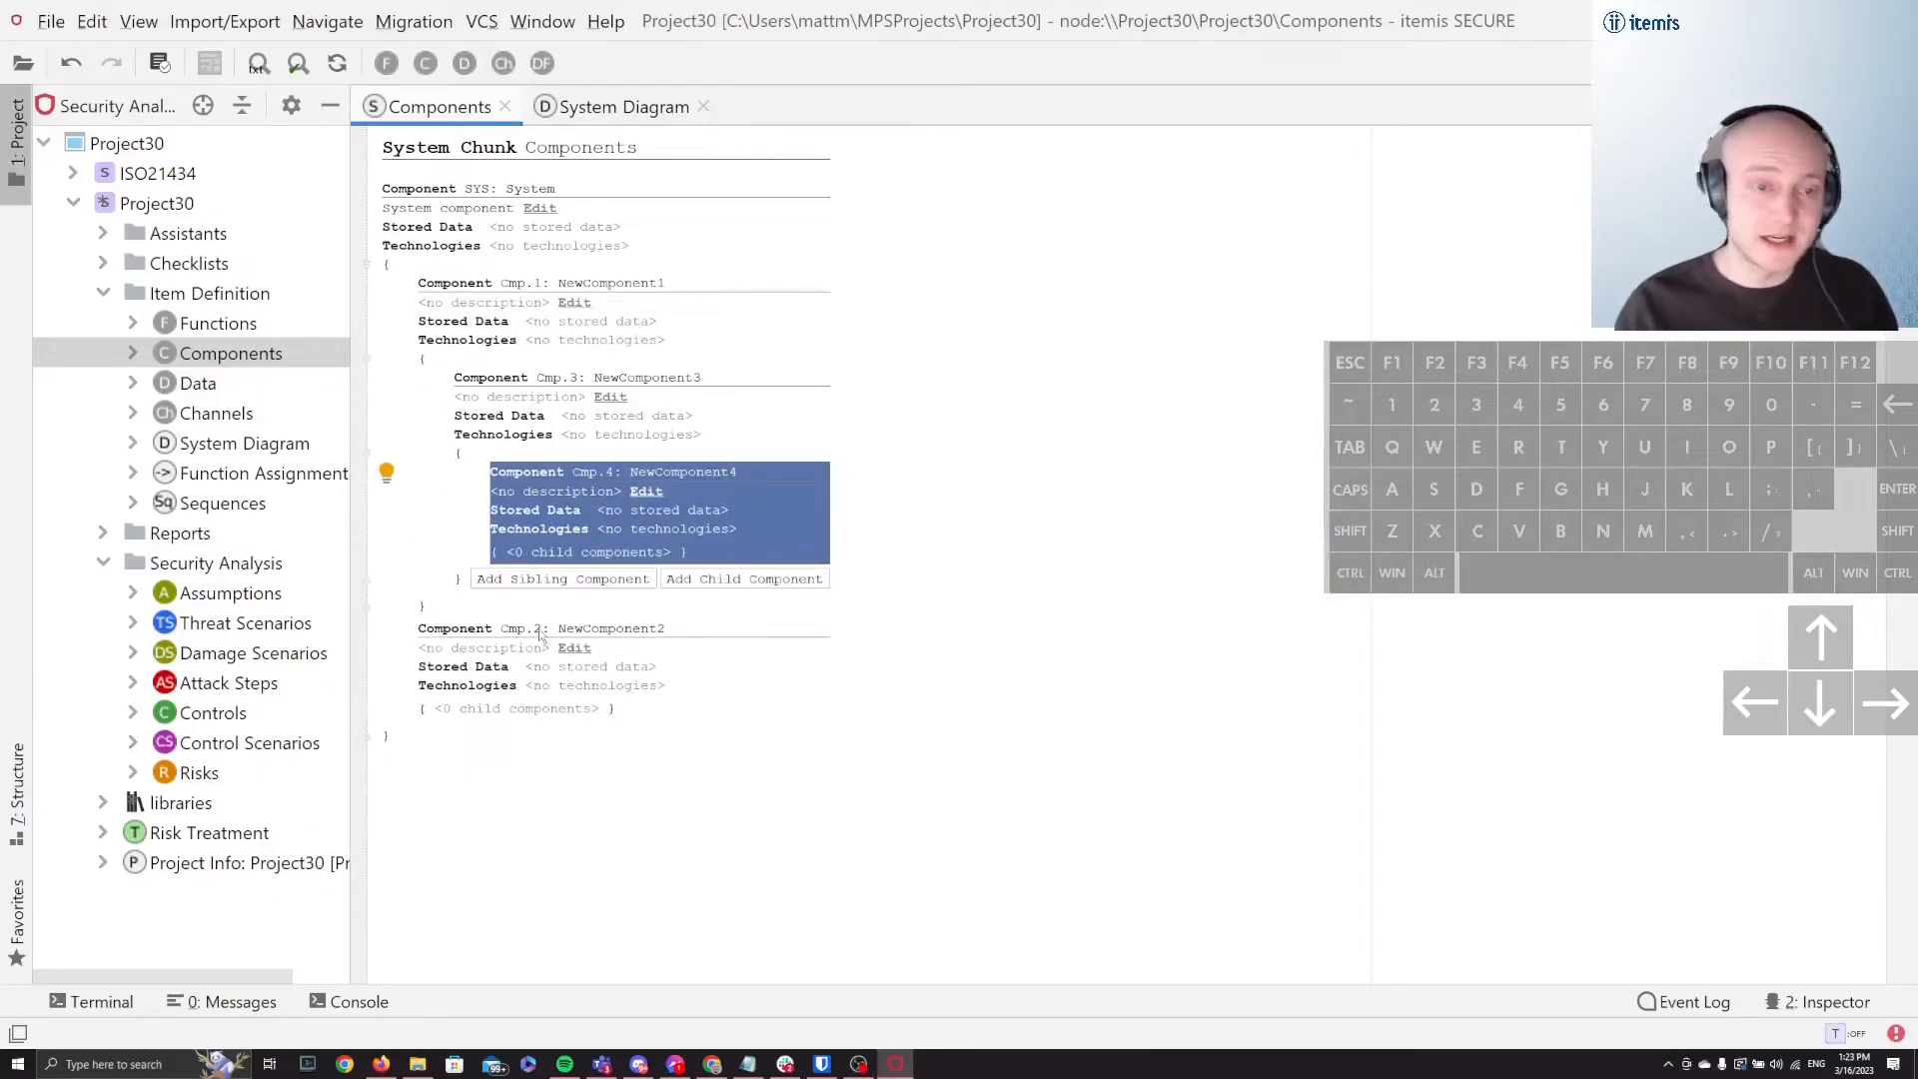
click(1115, 437)
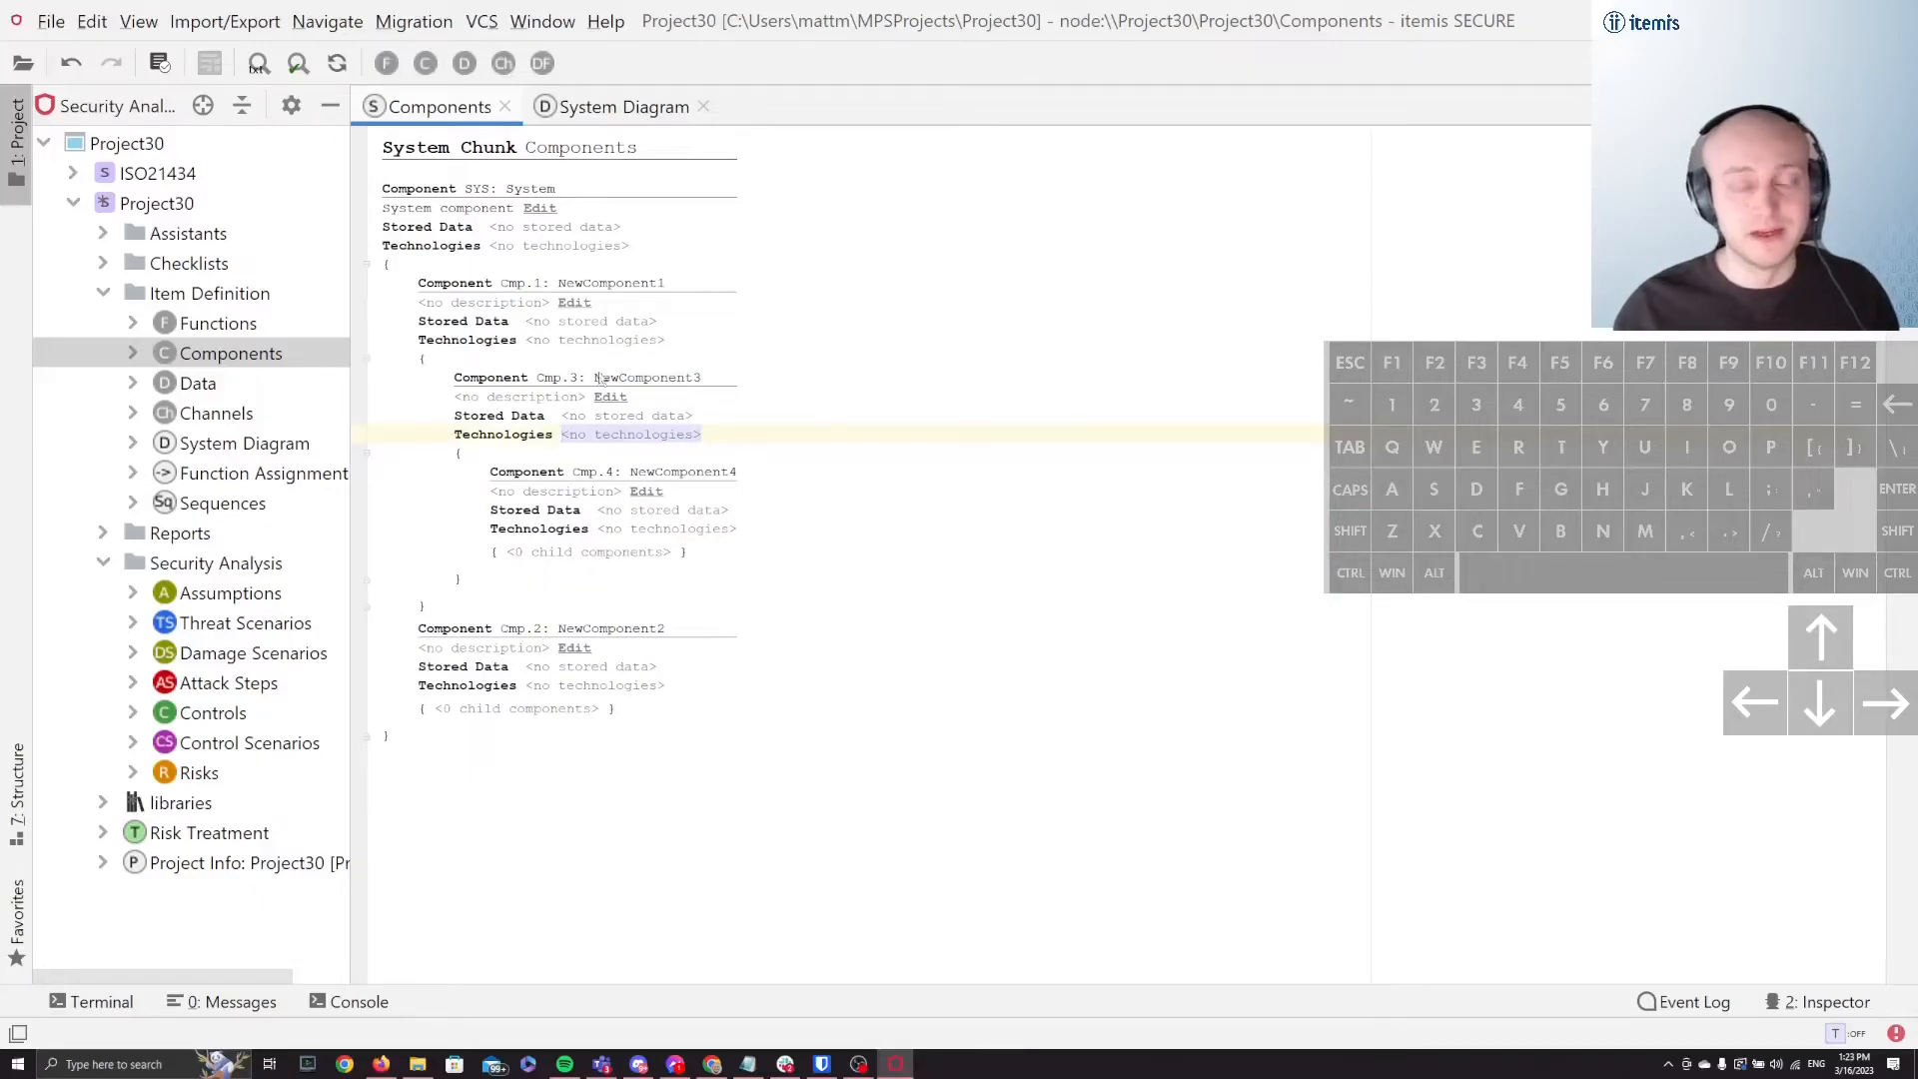
Step: Set the system diagram's hierarchy levels to infinite and reset its layout
click(616, 125)
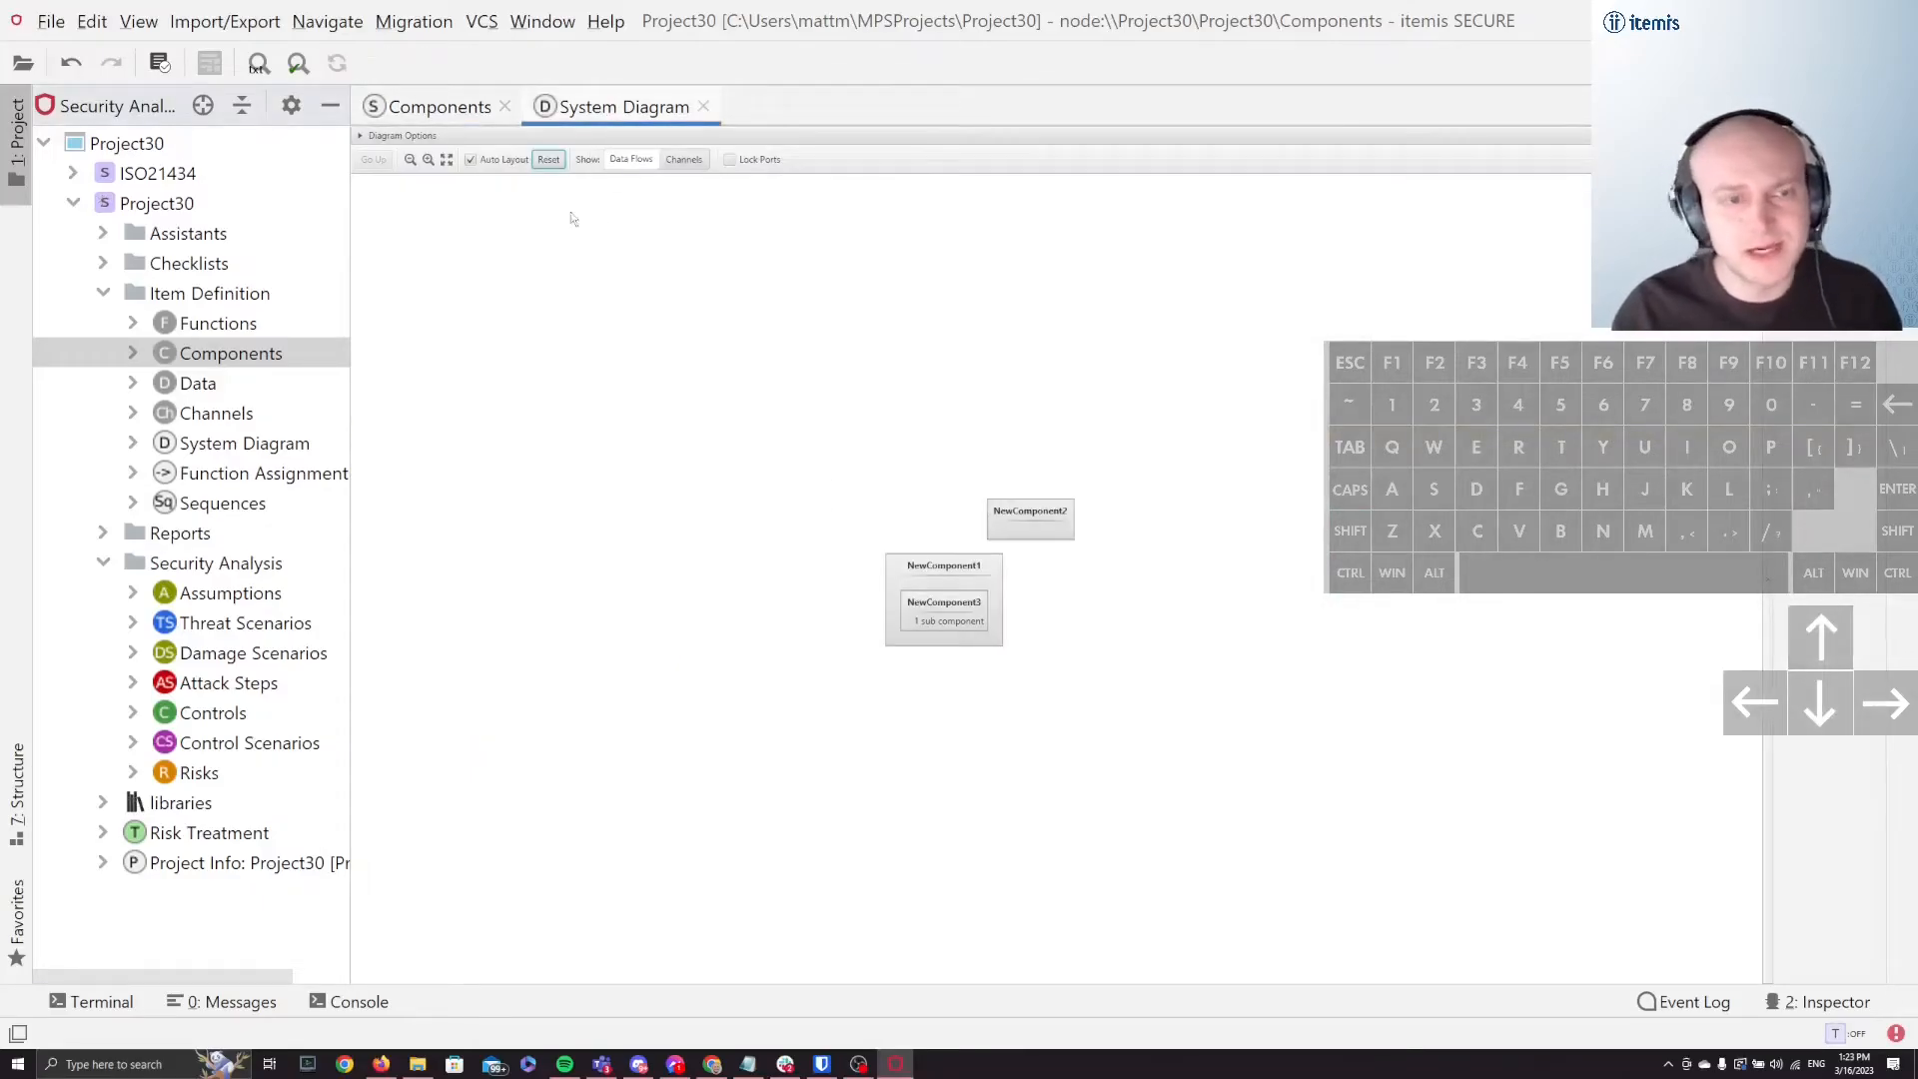
click(545, 160)
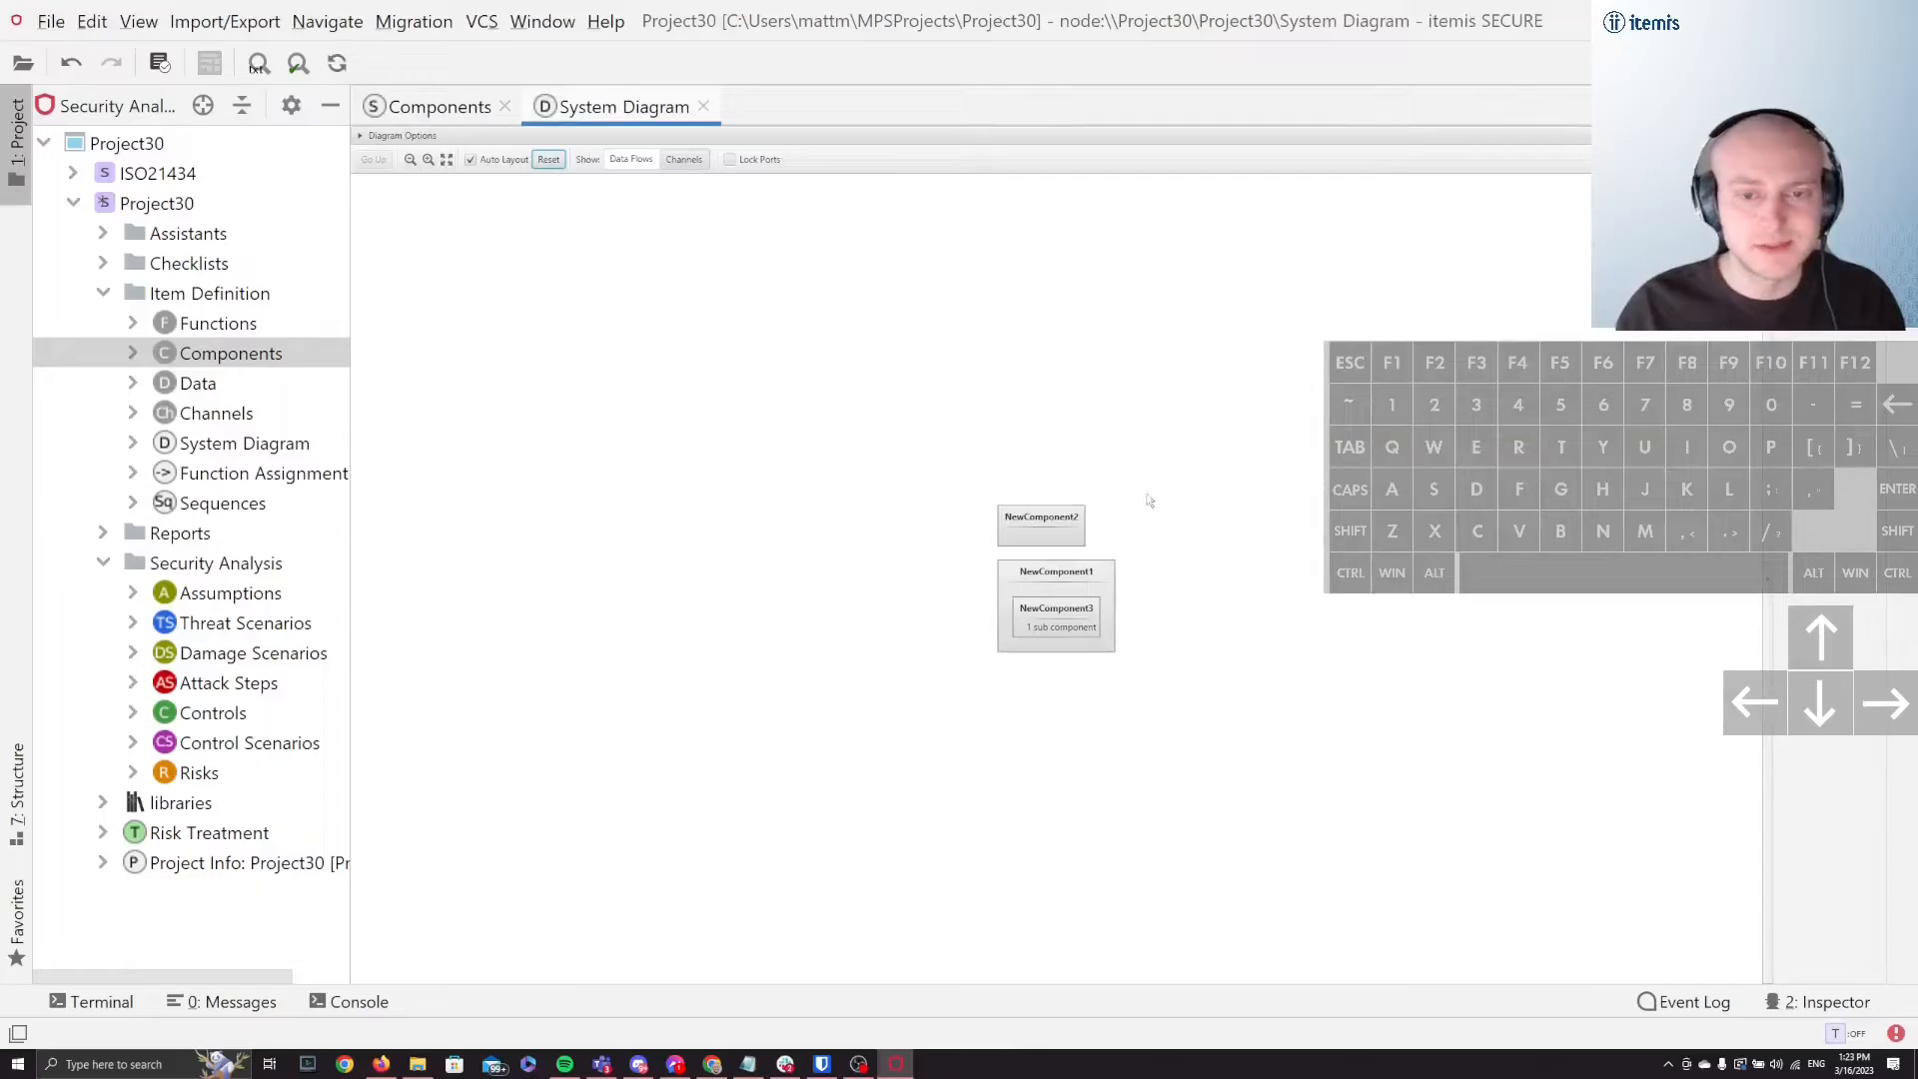
click(400, 136)
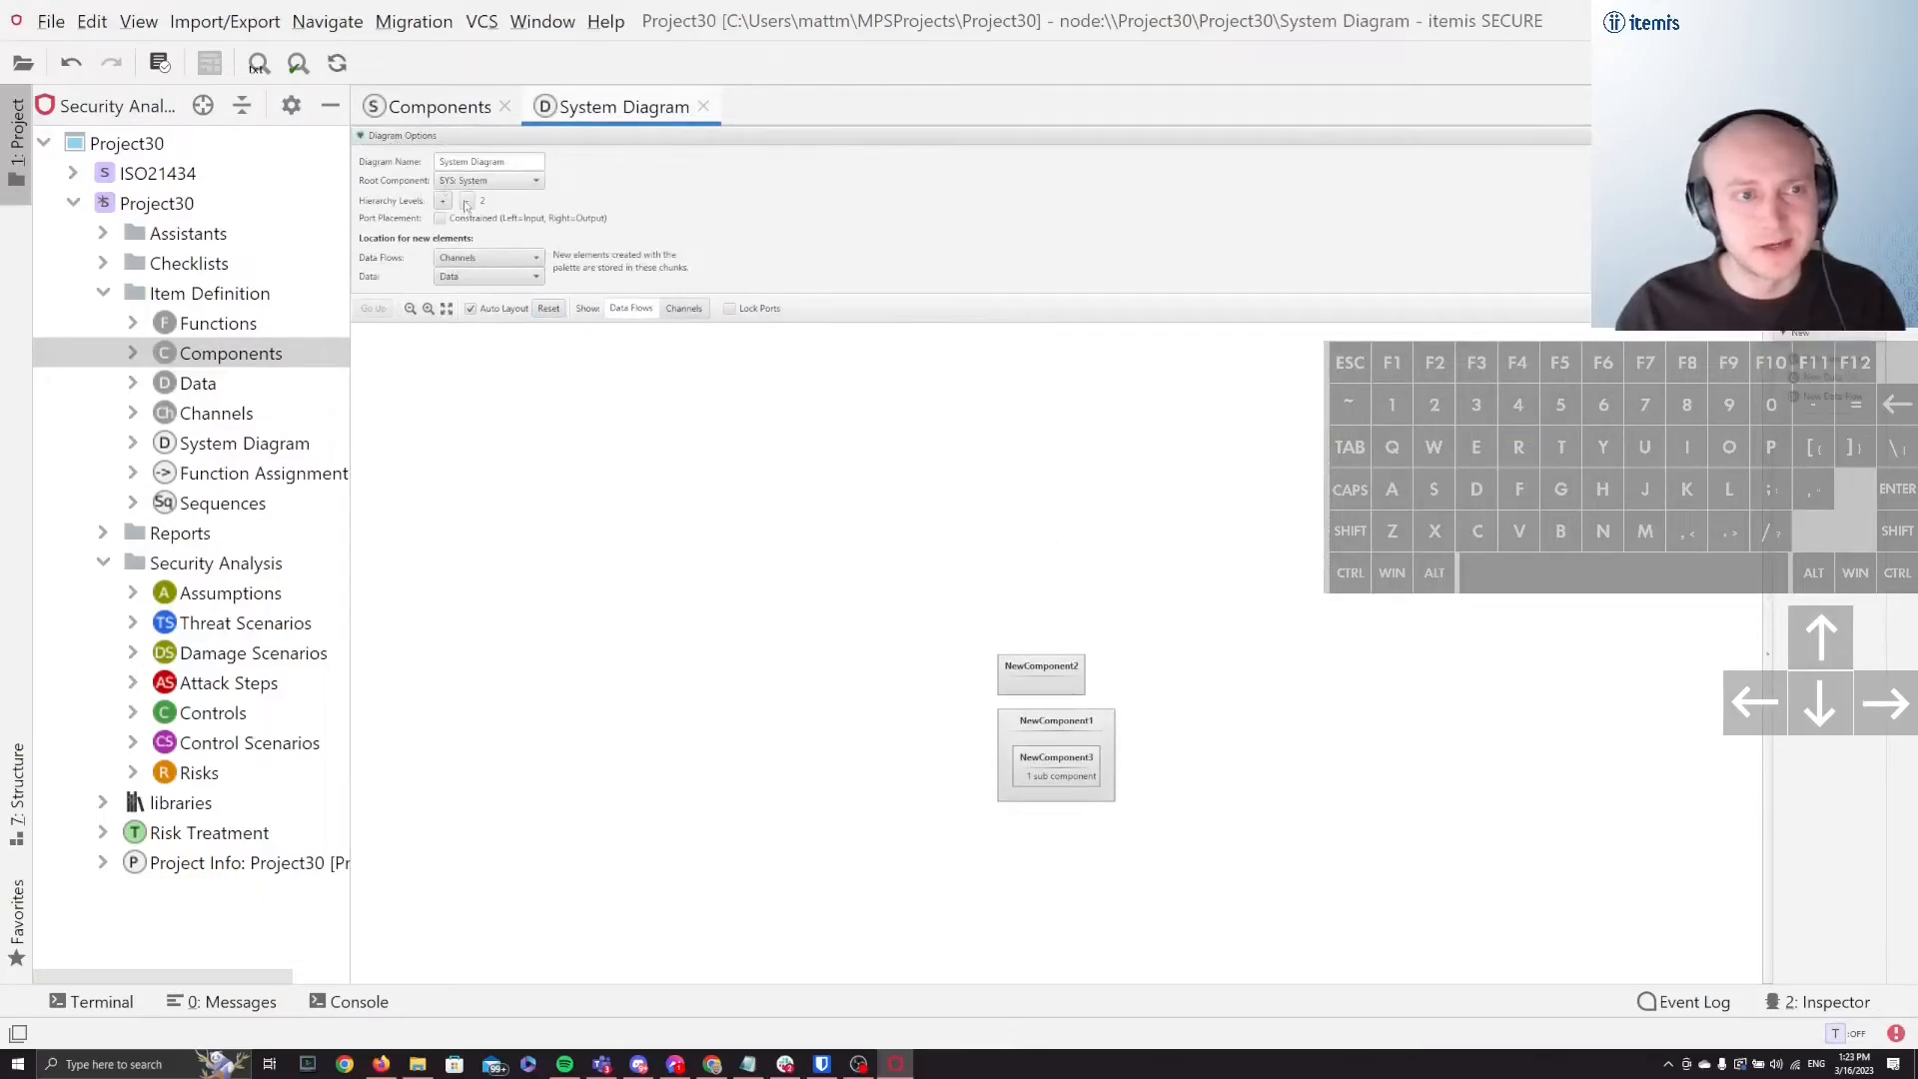
click(466, 202)
click(467, 201)
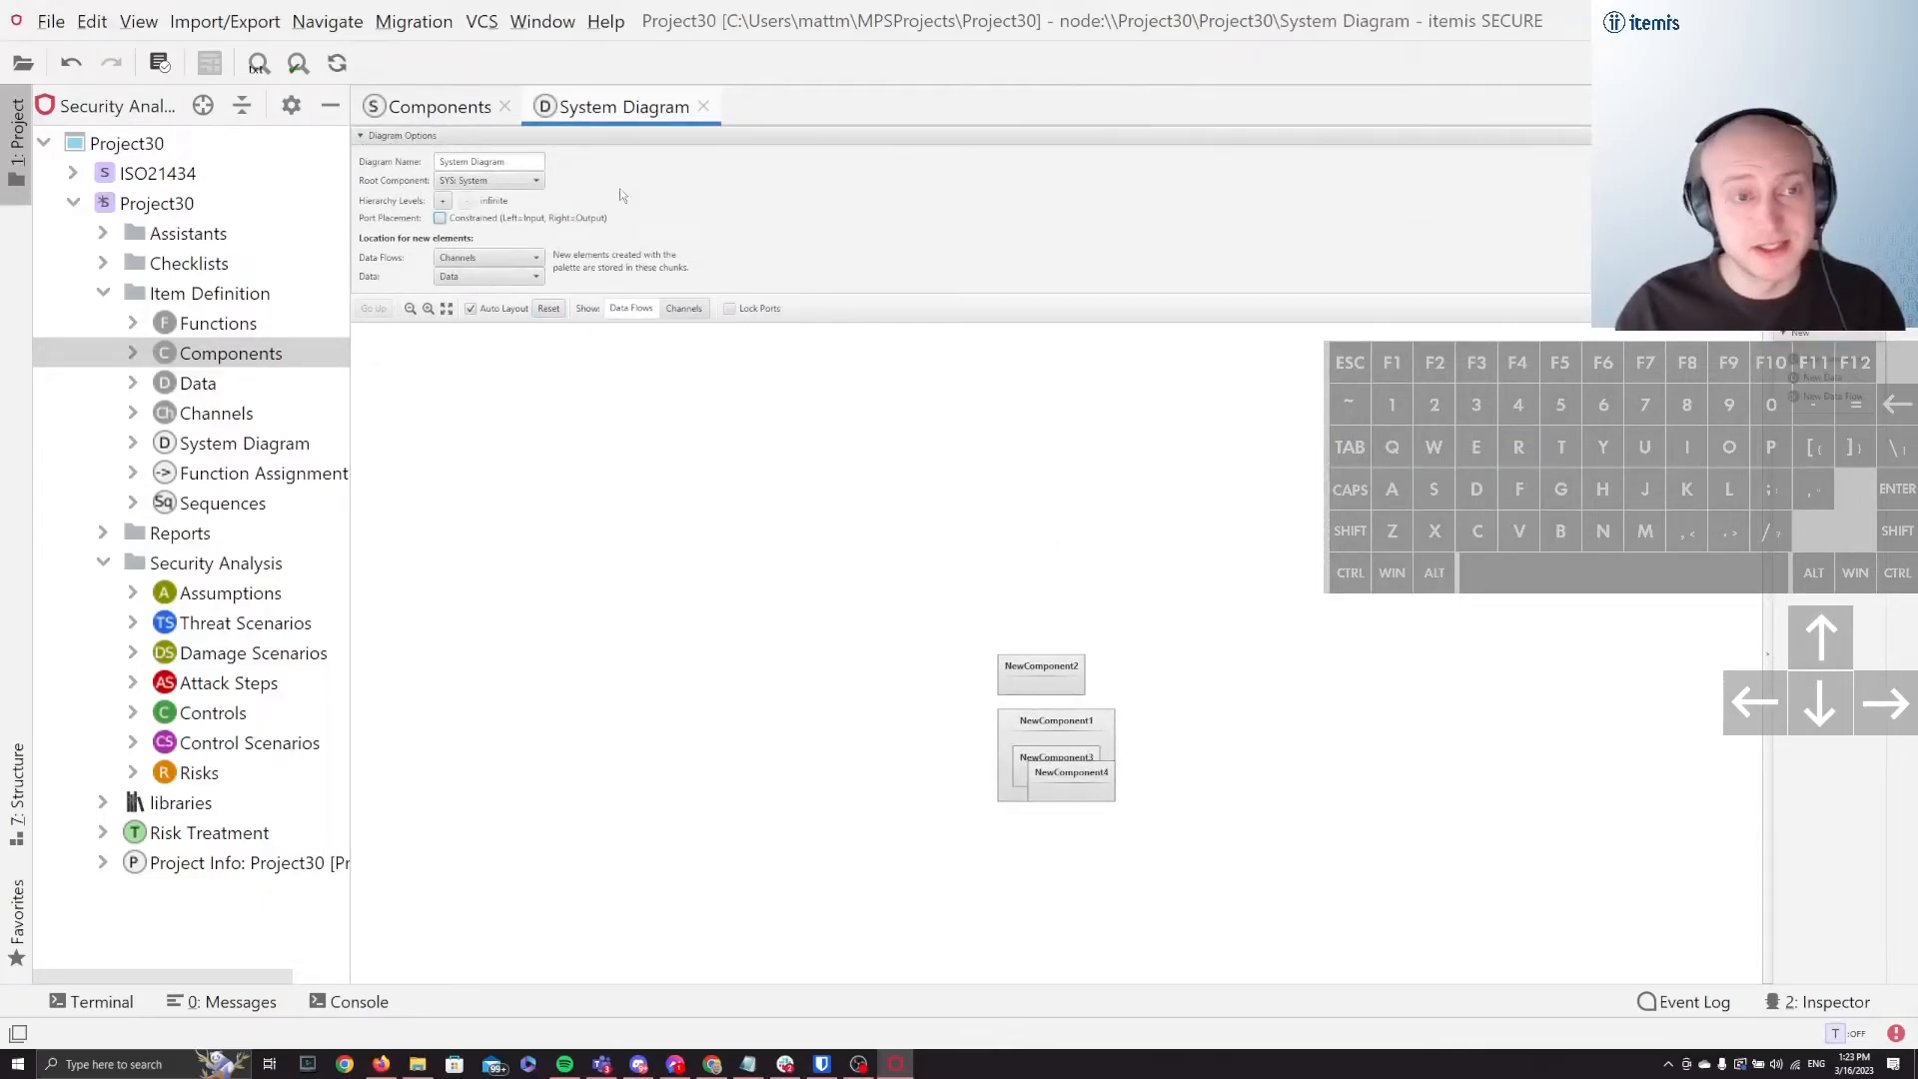
click(548, 310)
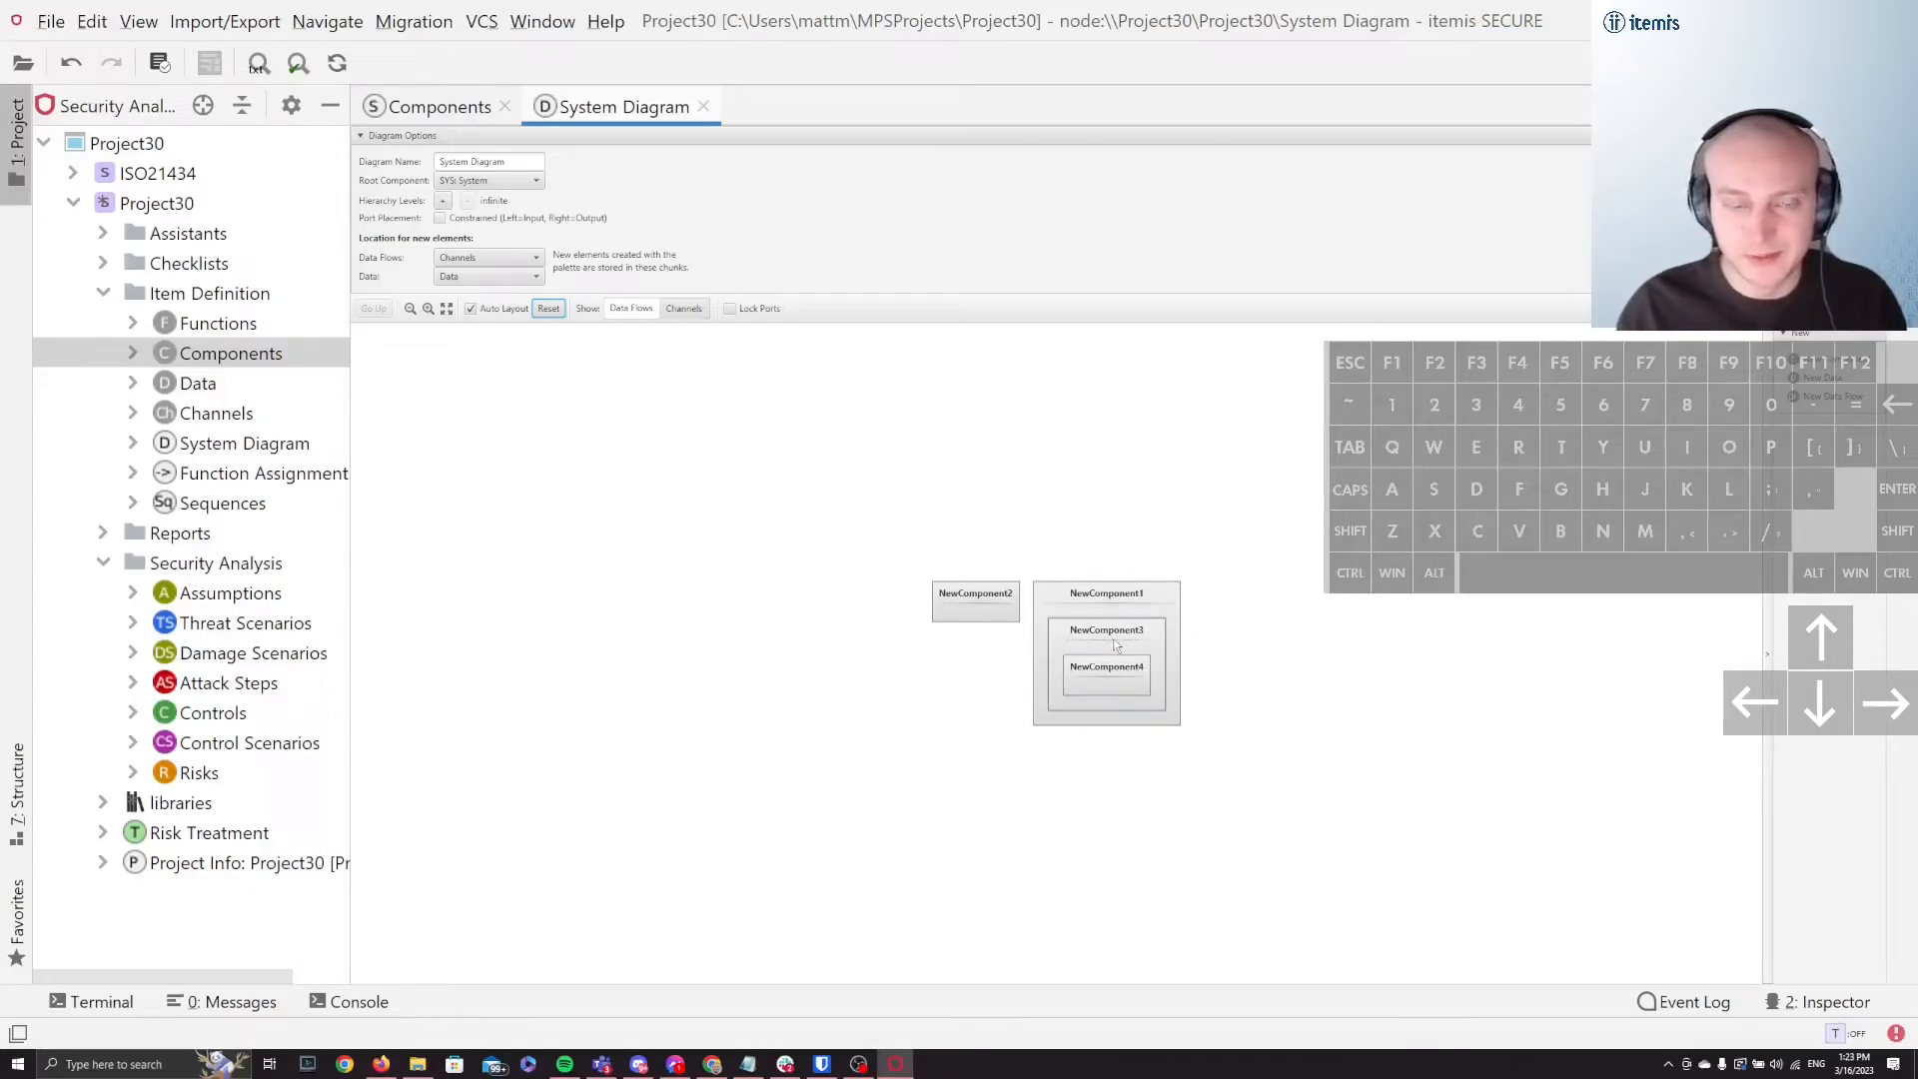
Step: Set the system diagram's hierarchy levels to 1 and collapse the diagram options
click(442, 201)
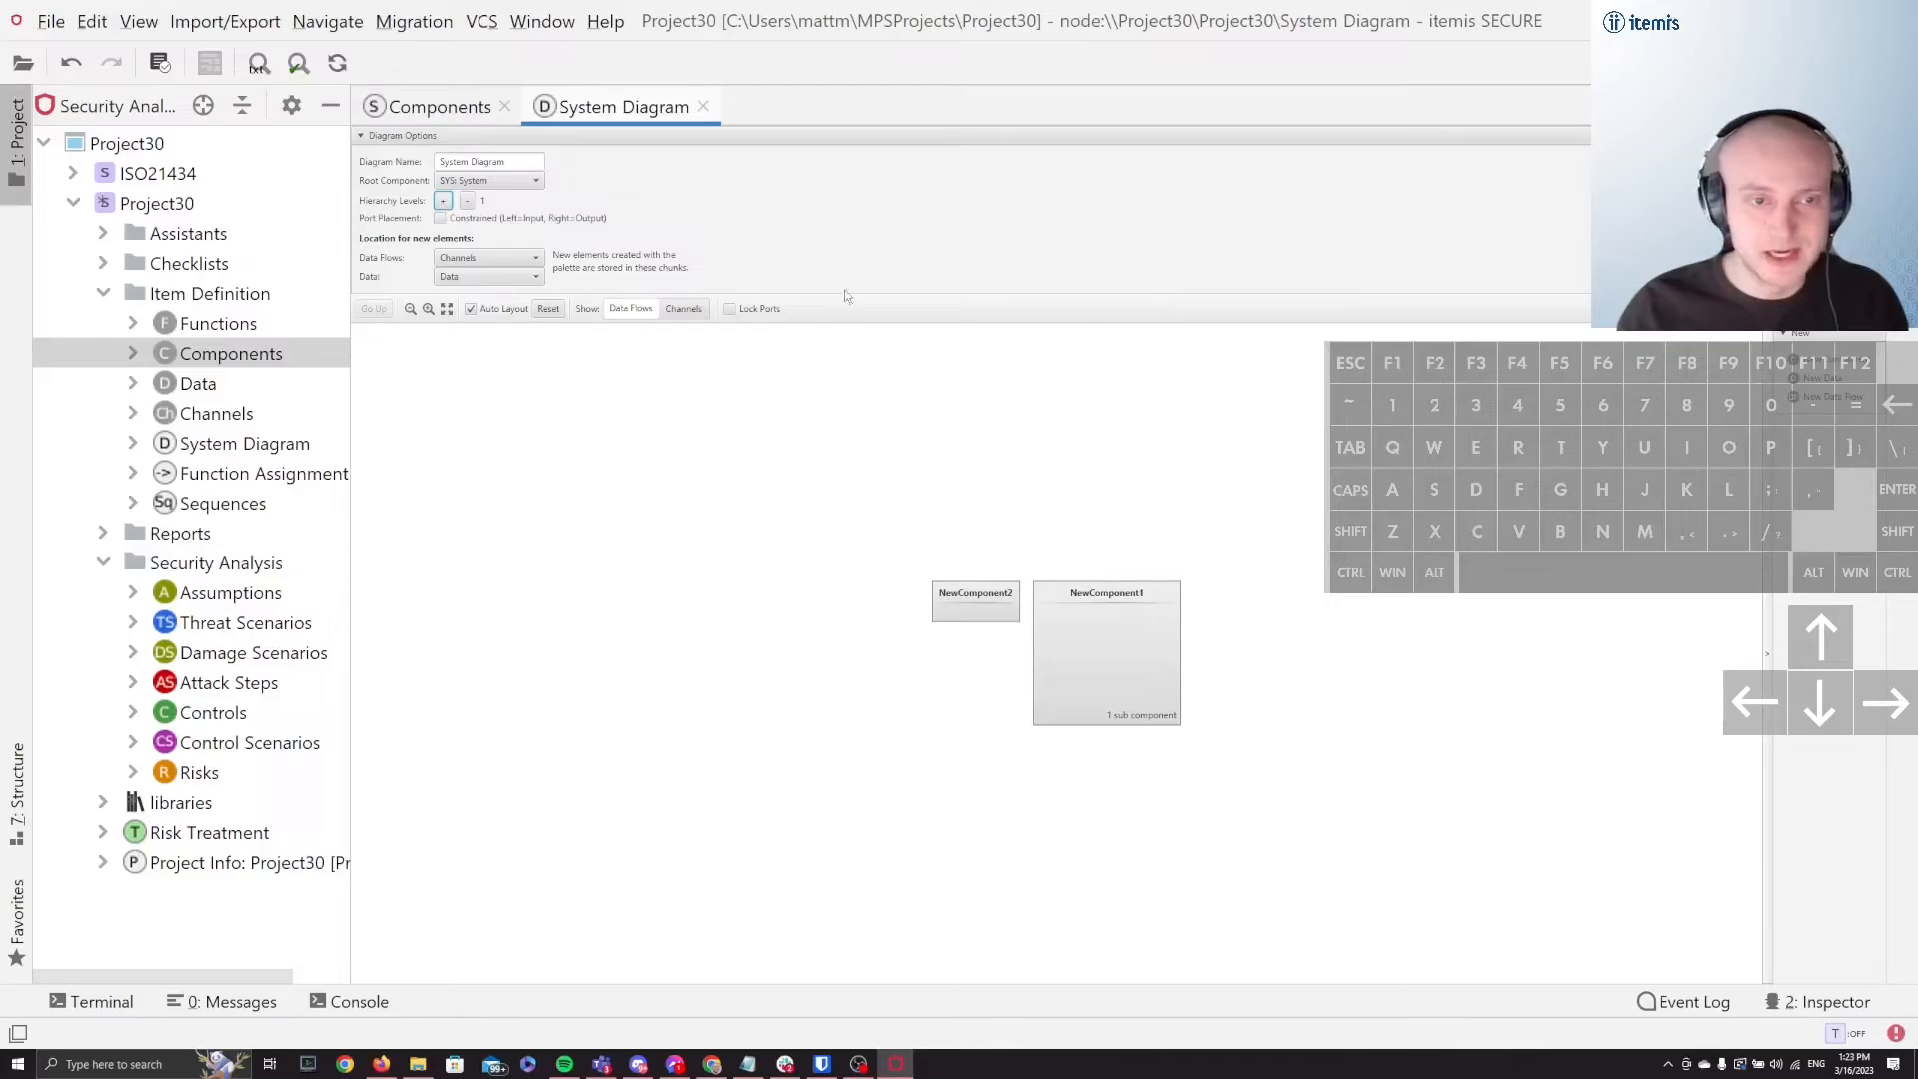
click(385, 138)
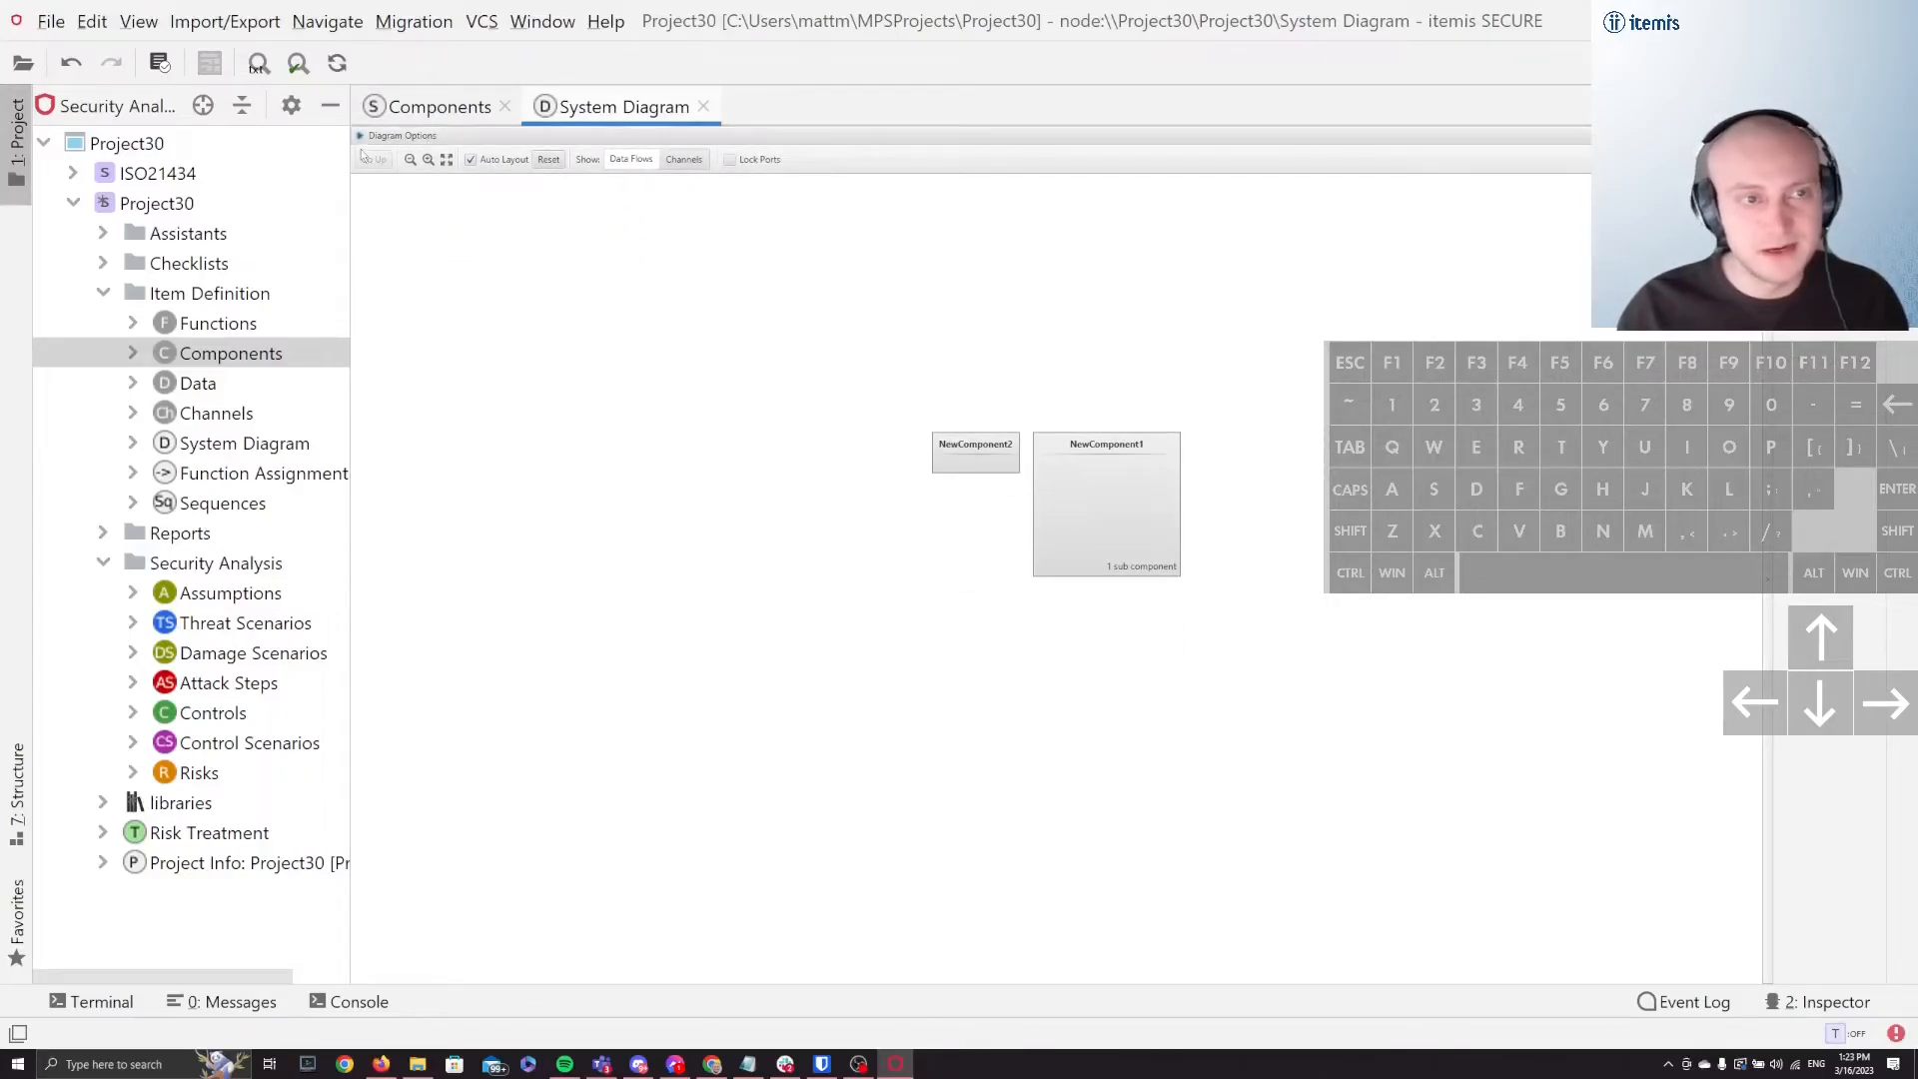
click(362, 137)
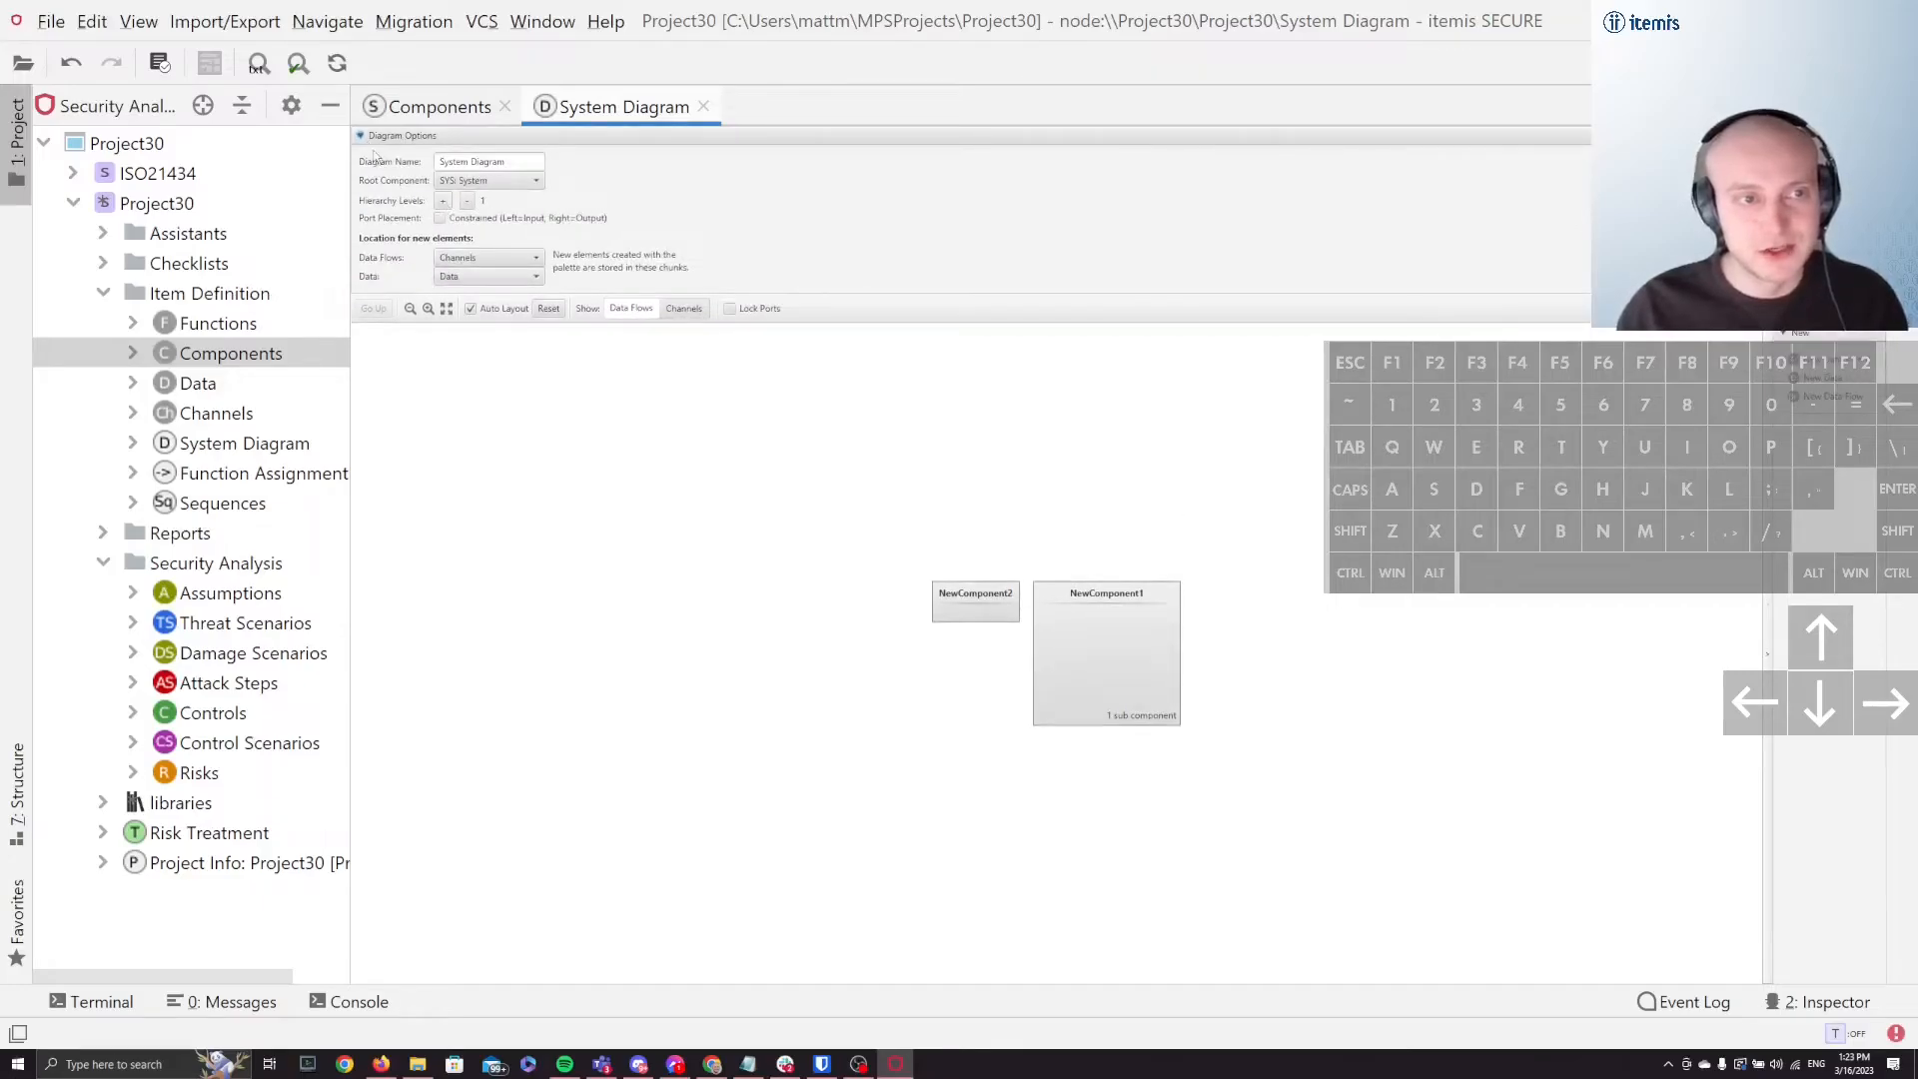
click(367, 138)
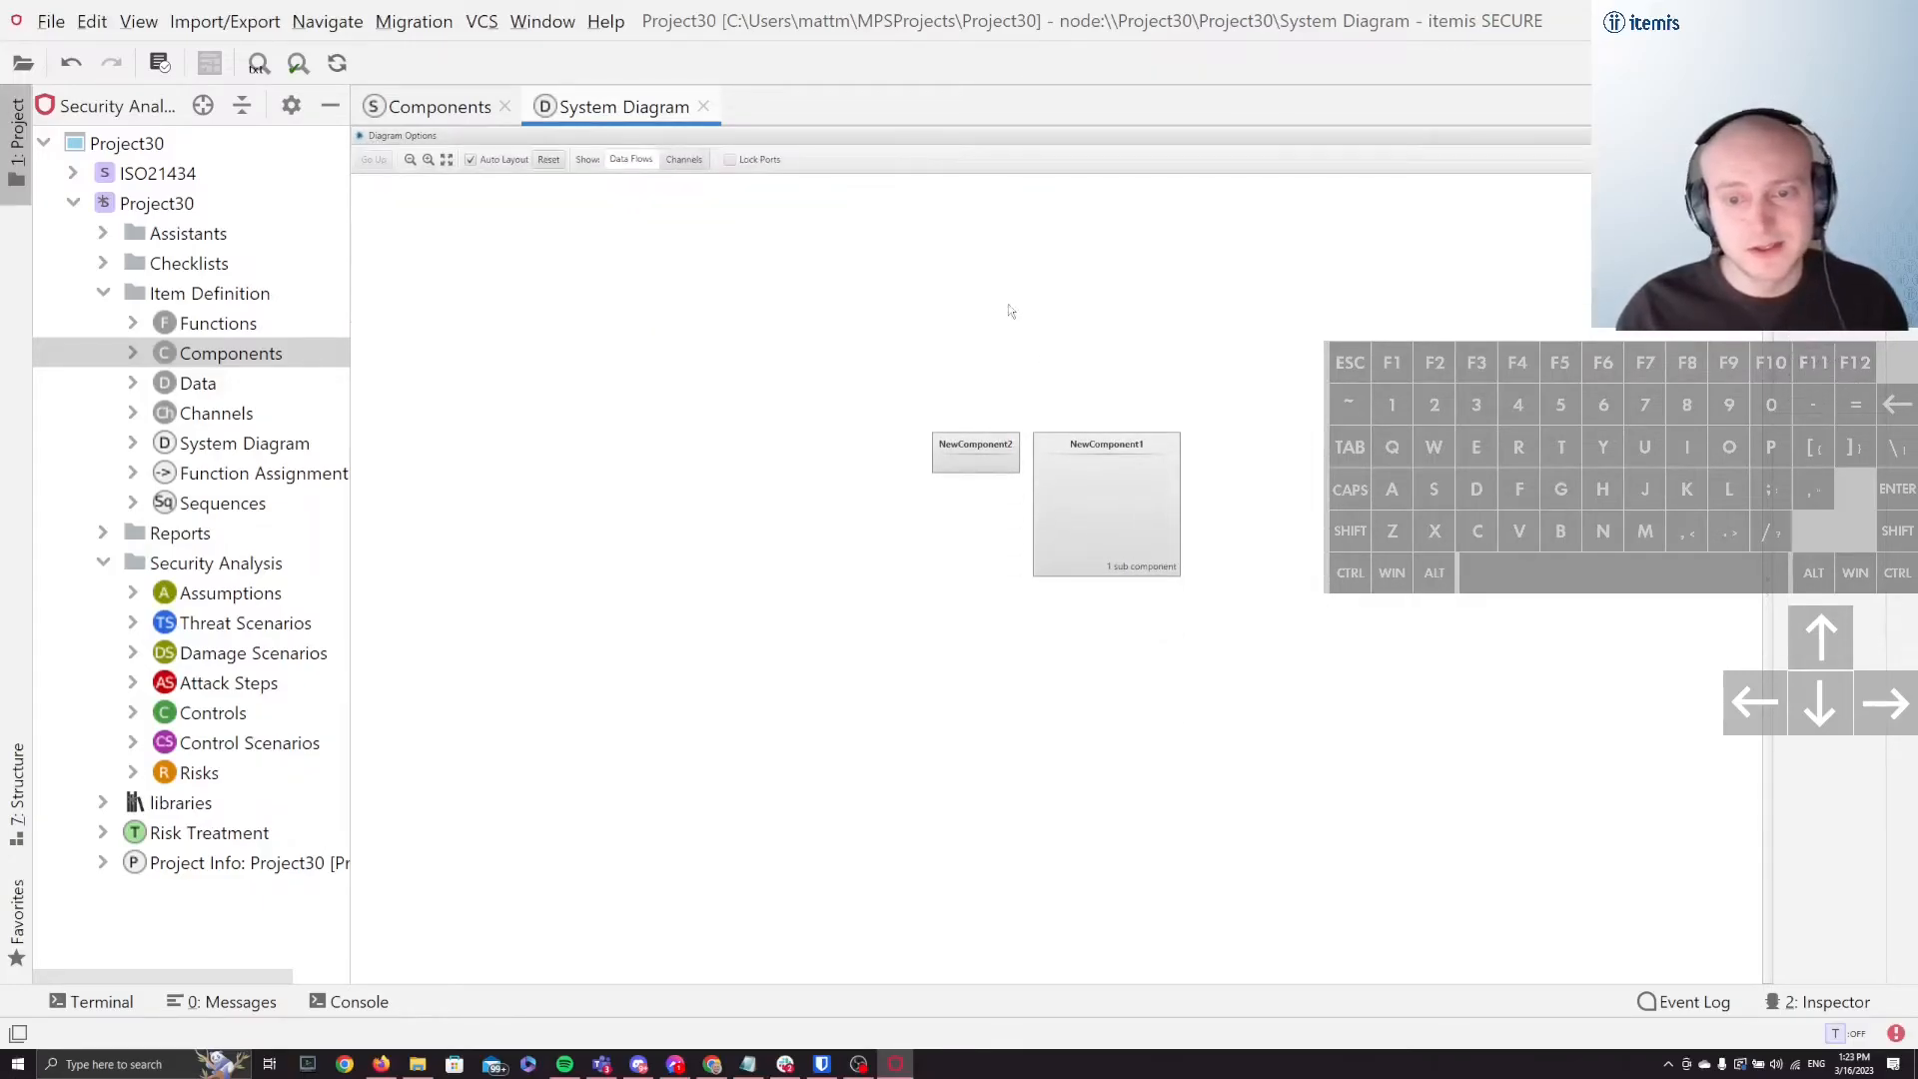
Step: Drill down in the diagram through NewComponent1 and an enlarged NewComponent3, and expand the diagram options at that level
double_click(1092, 498)
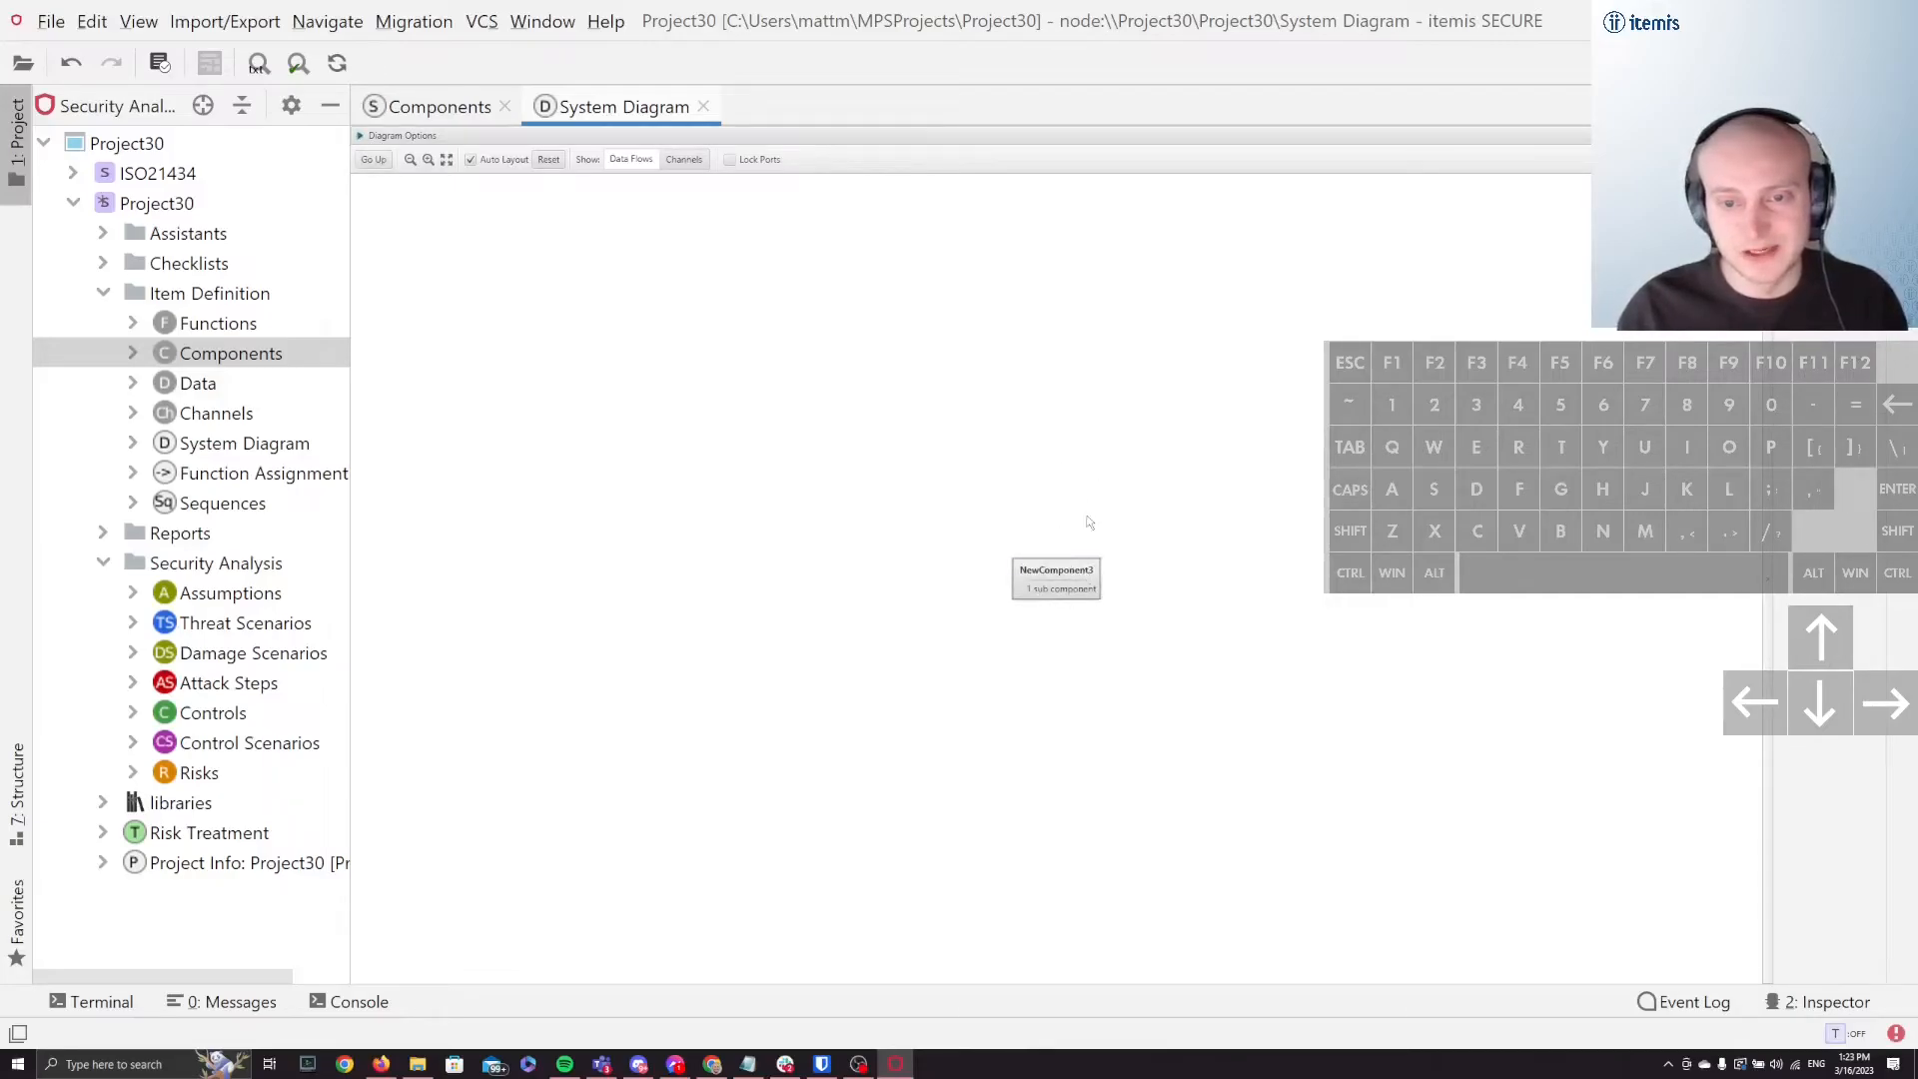
drag(1099, 604, 1186, 649)
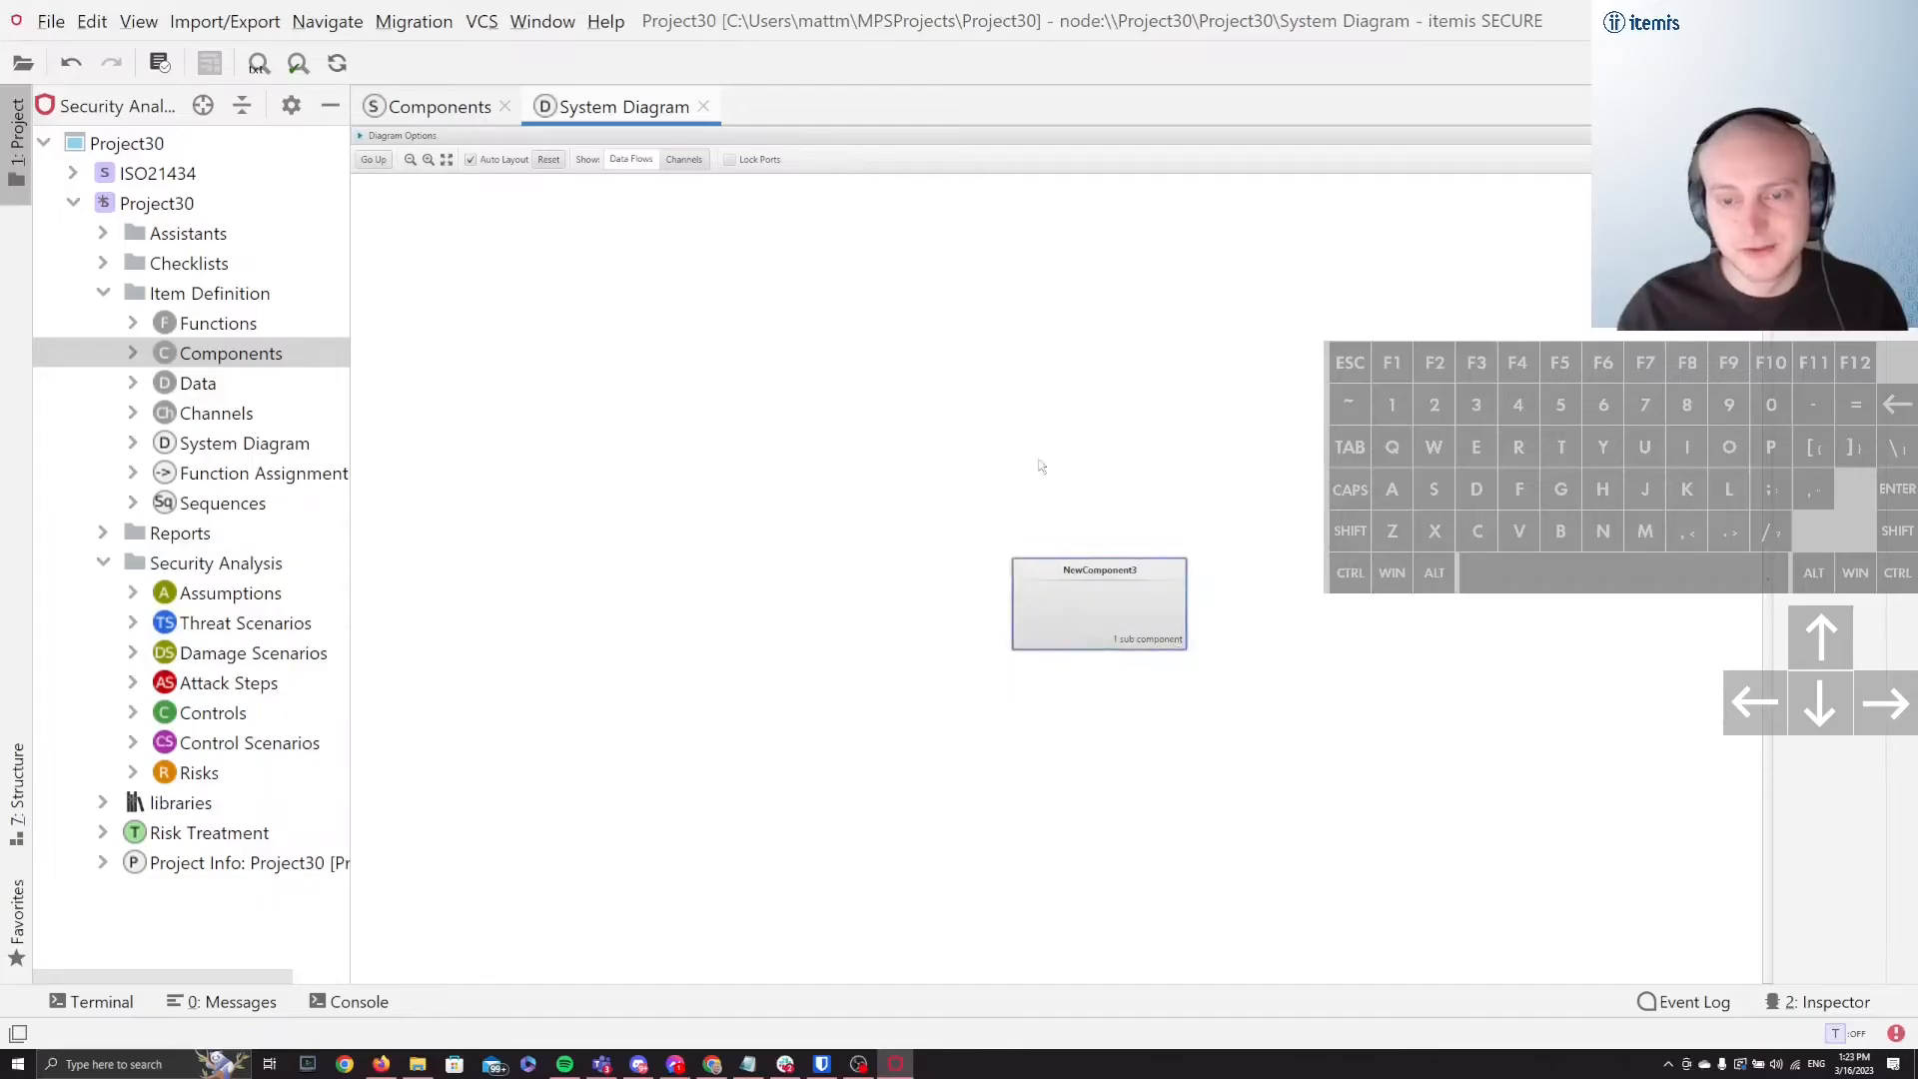
click(1055, 495)
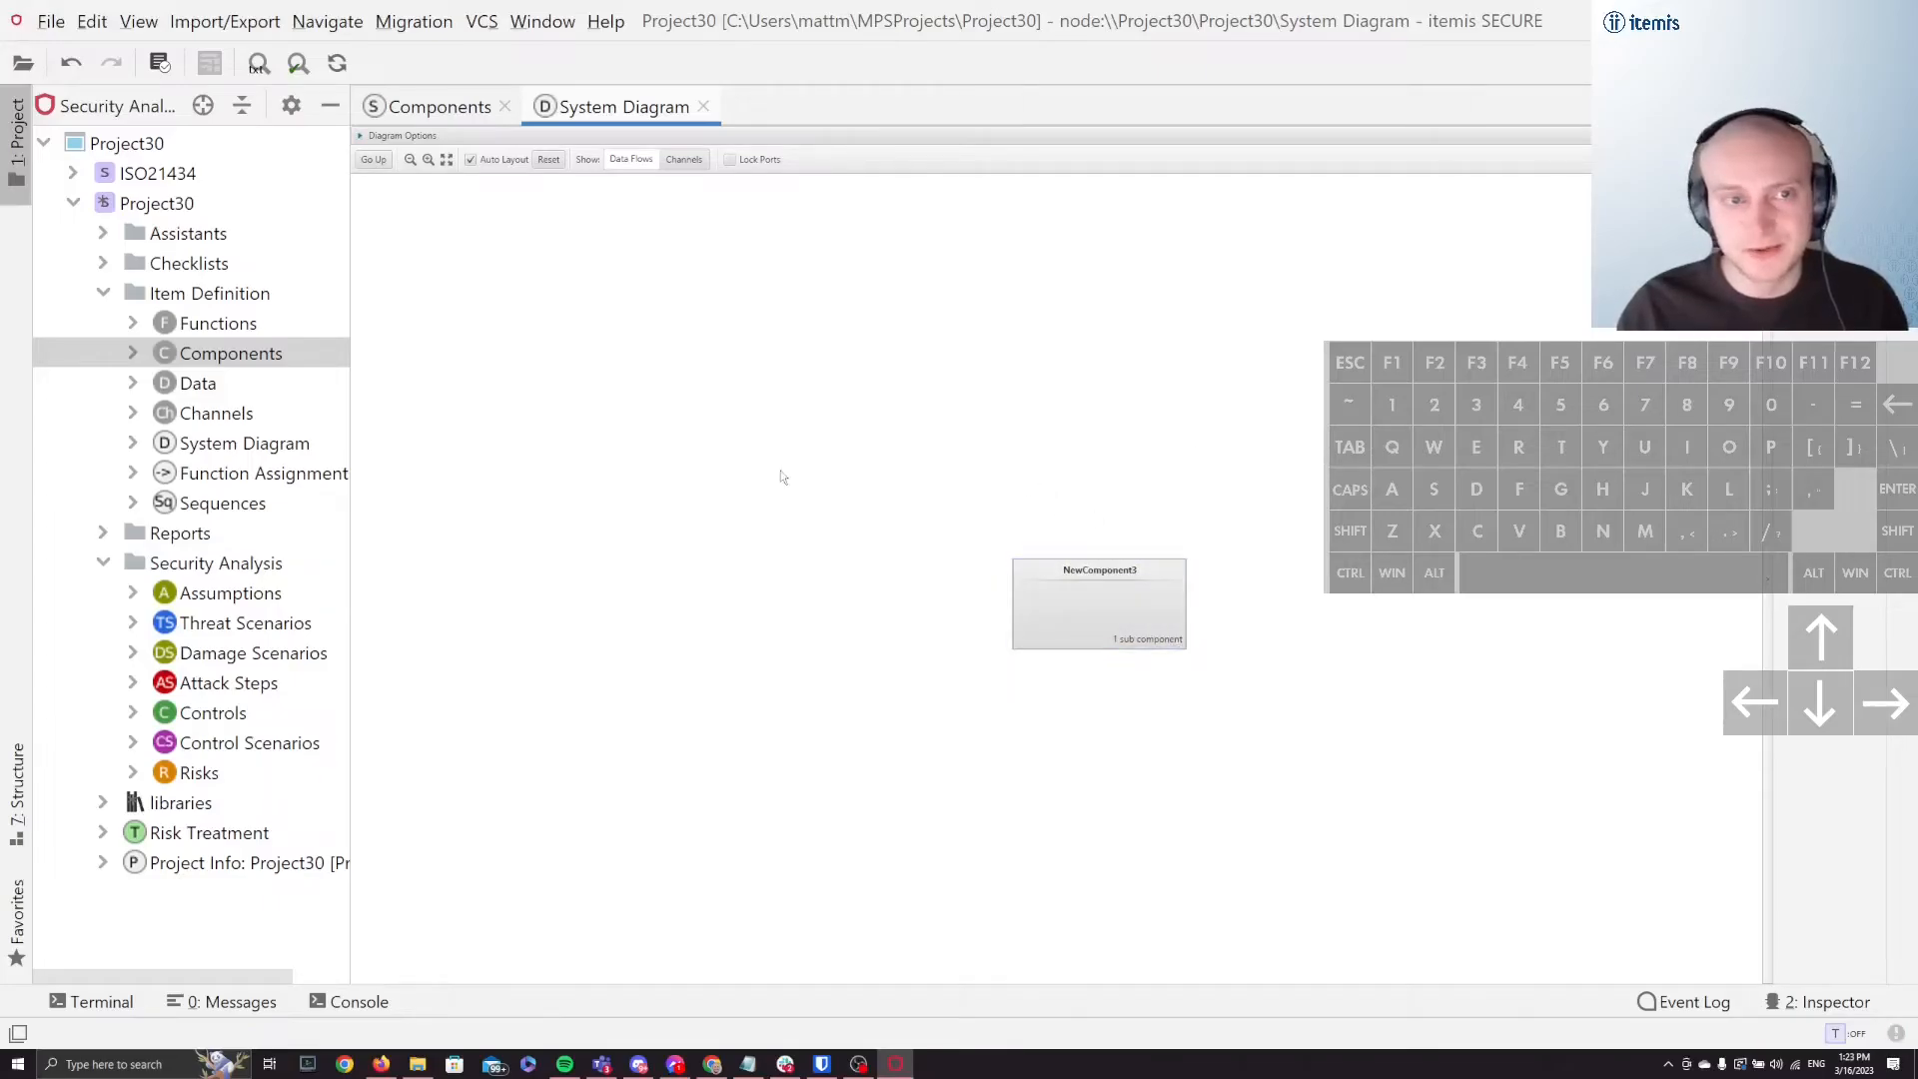
double_click(1126, 639)
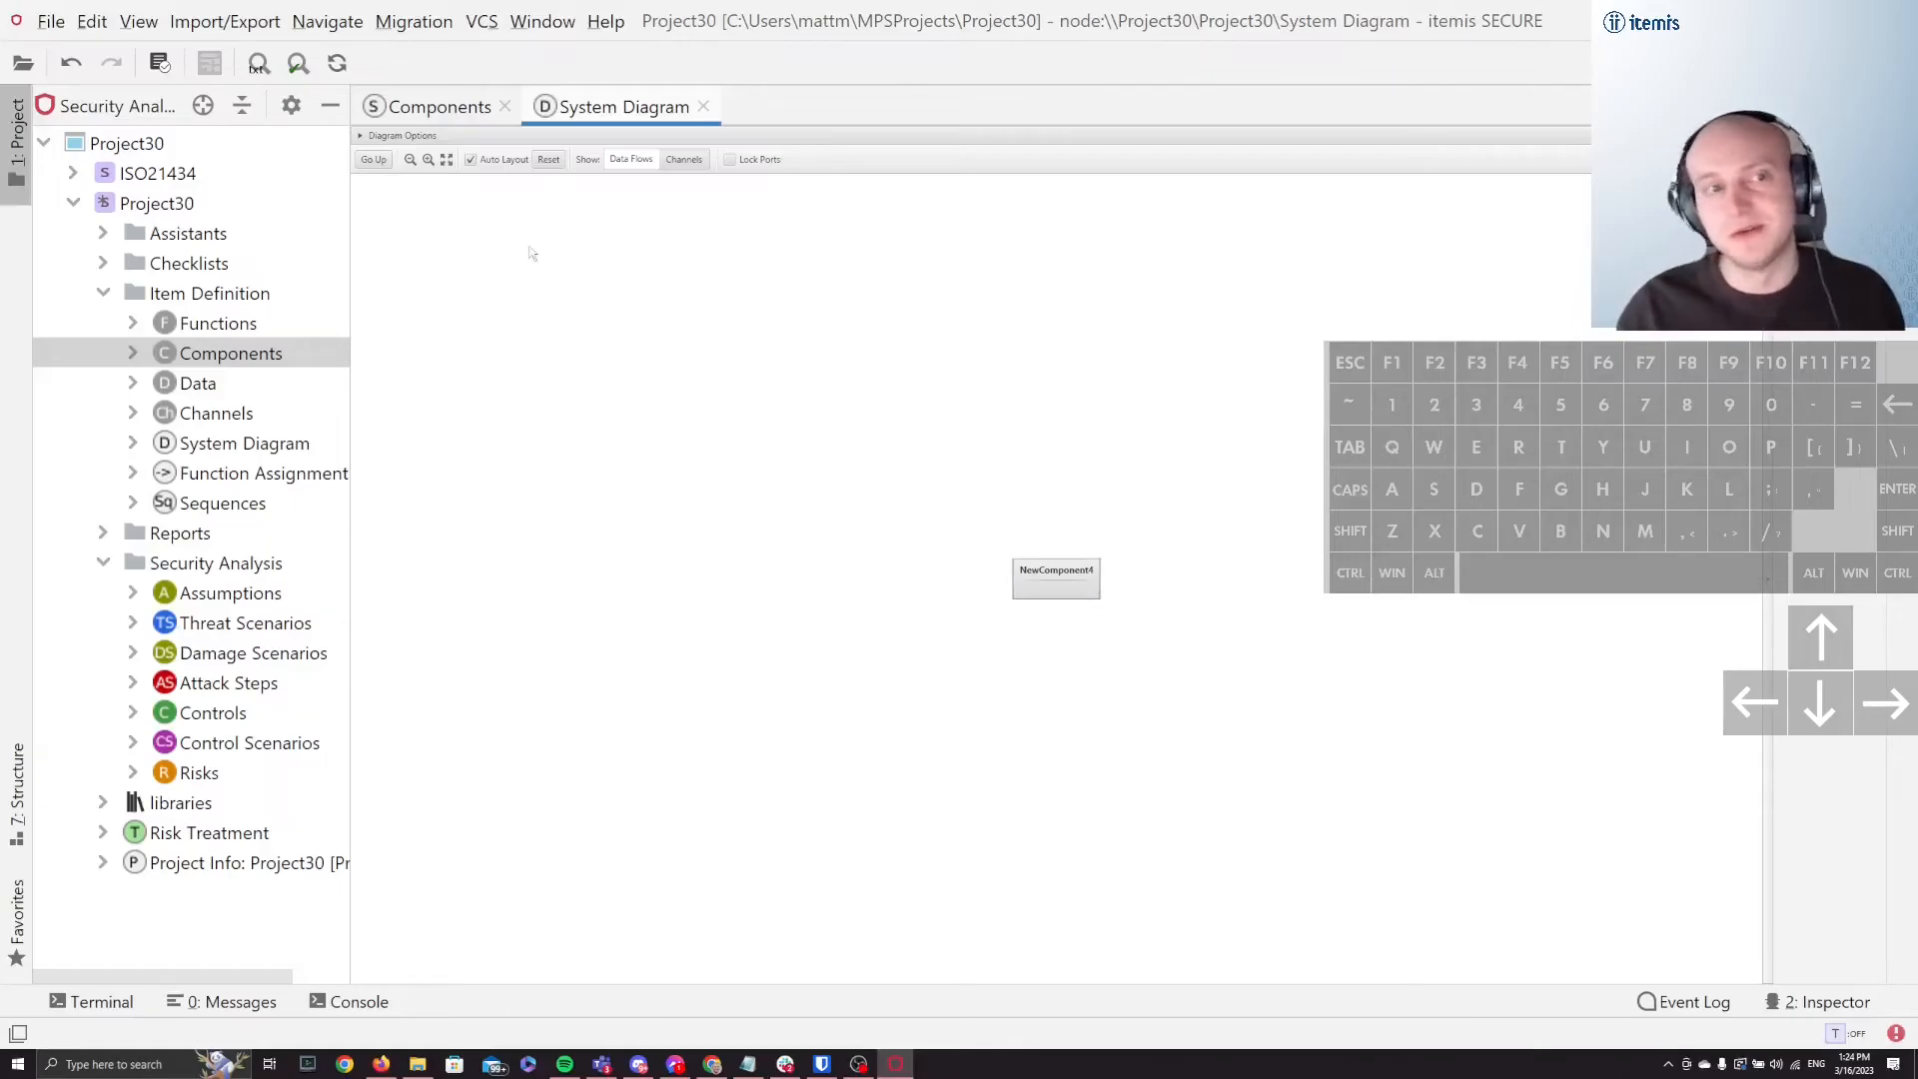
click(392, 143)
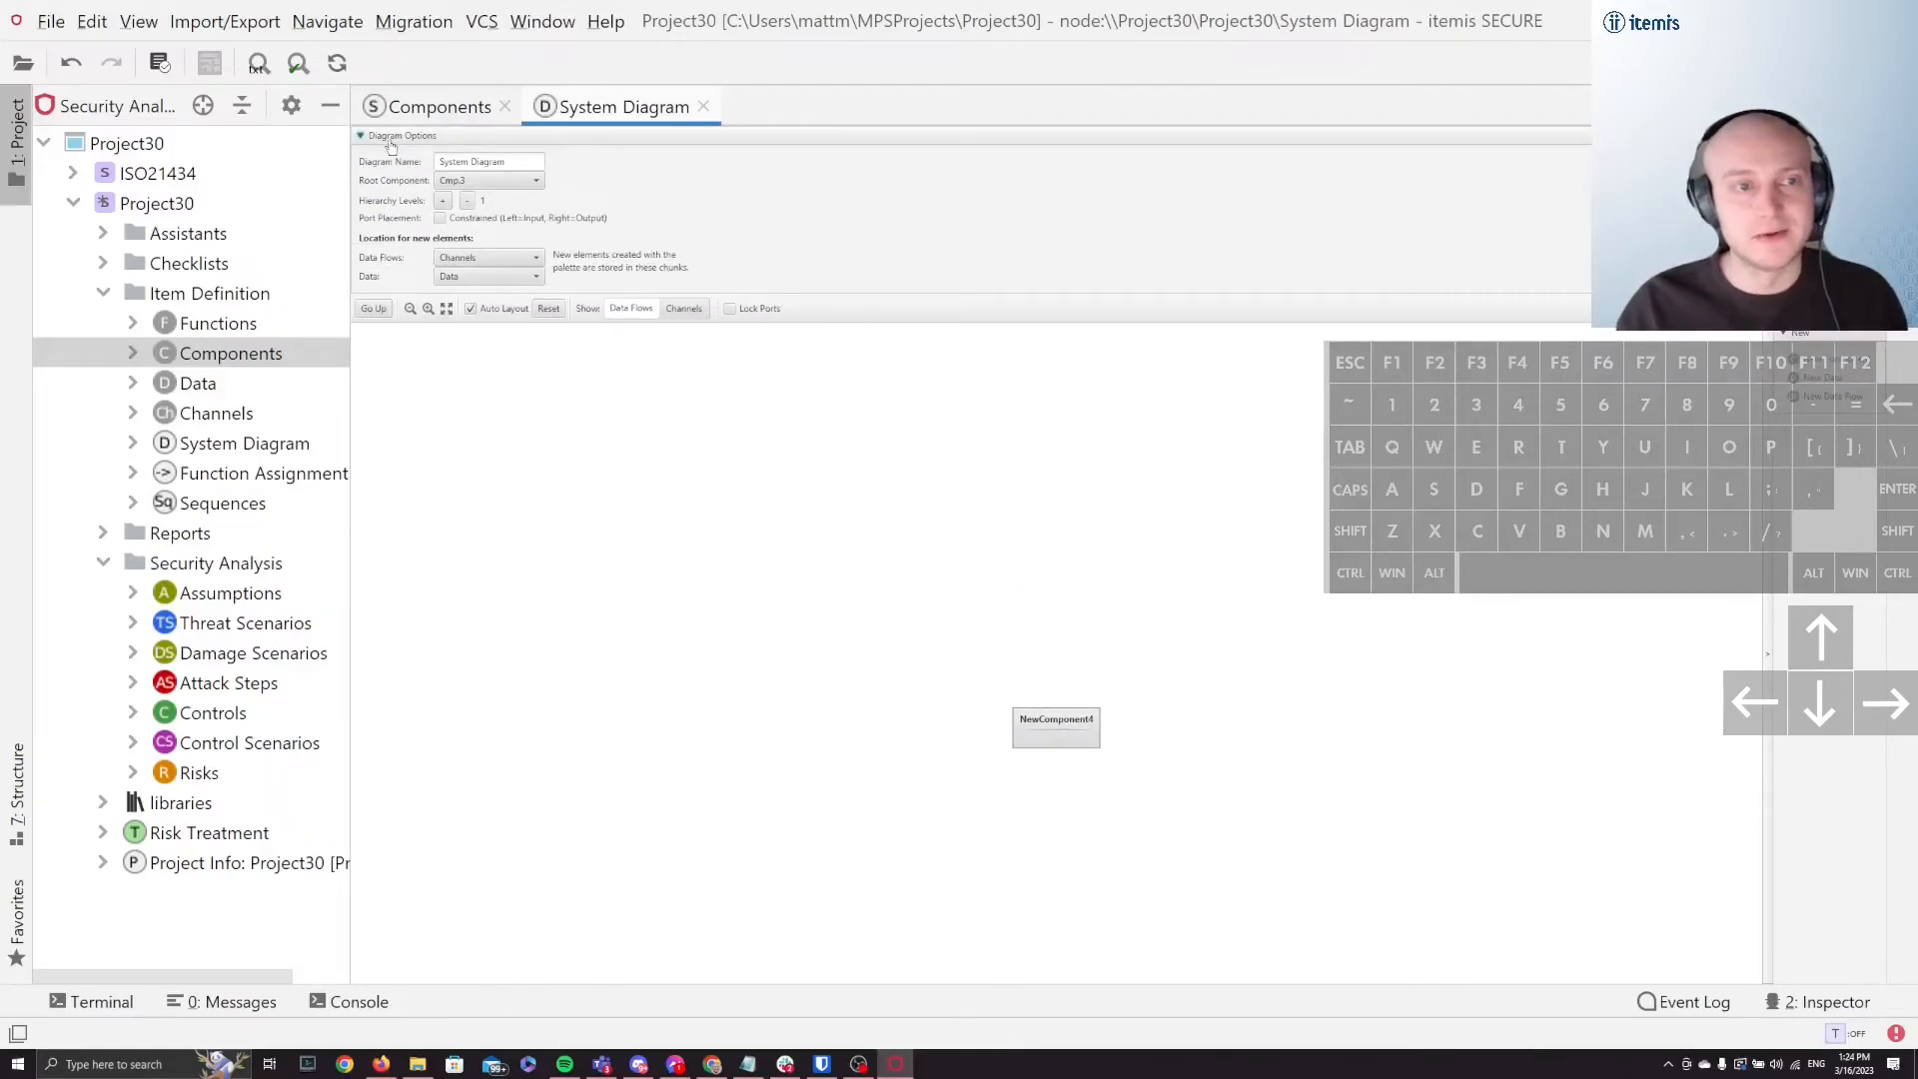
Step: Check the root component choices, and move the diagram two levels up to the SYS root component
click(535, 180)
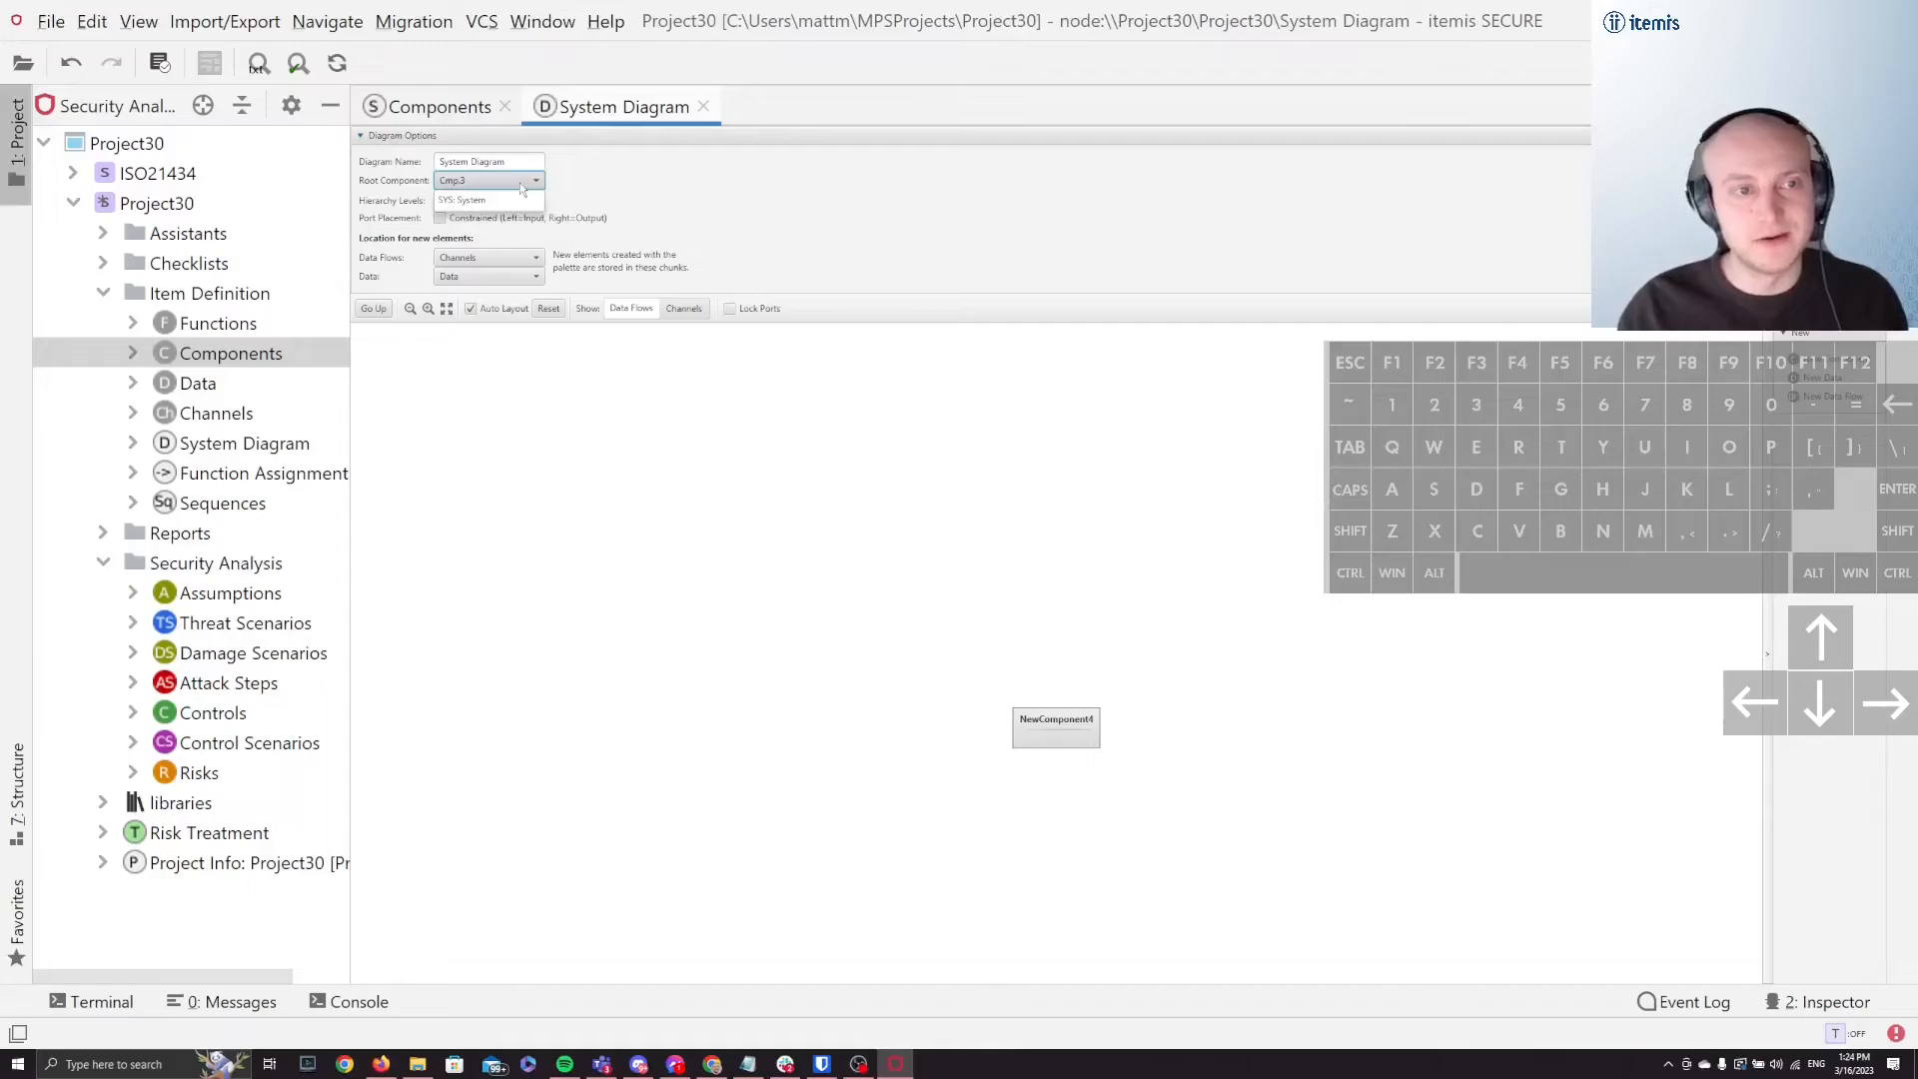
click(540, 185)
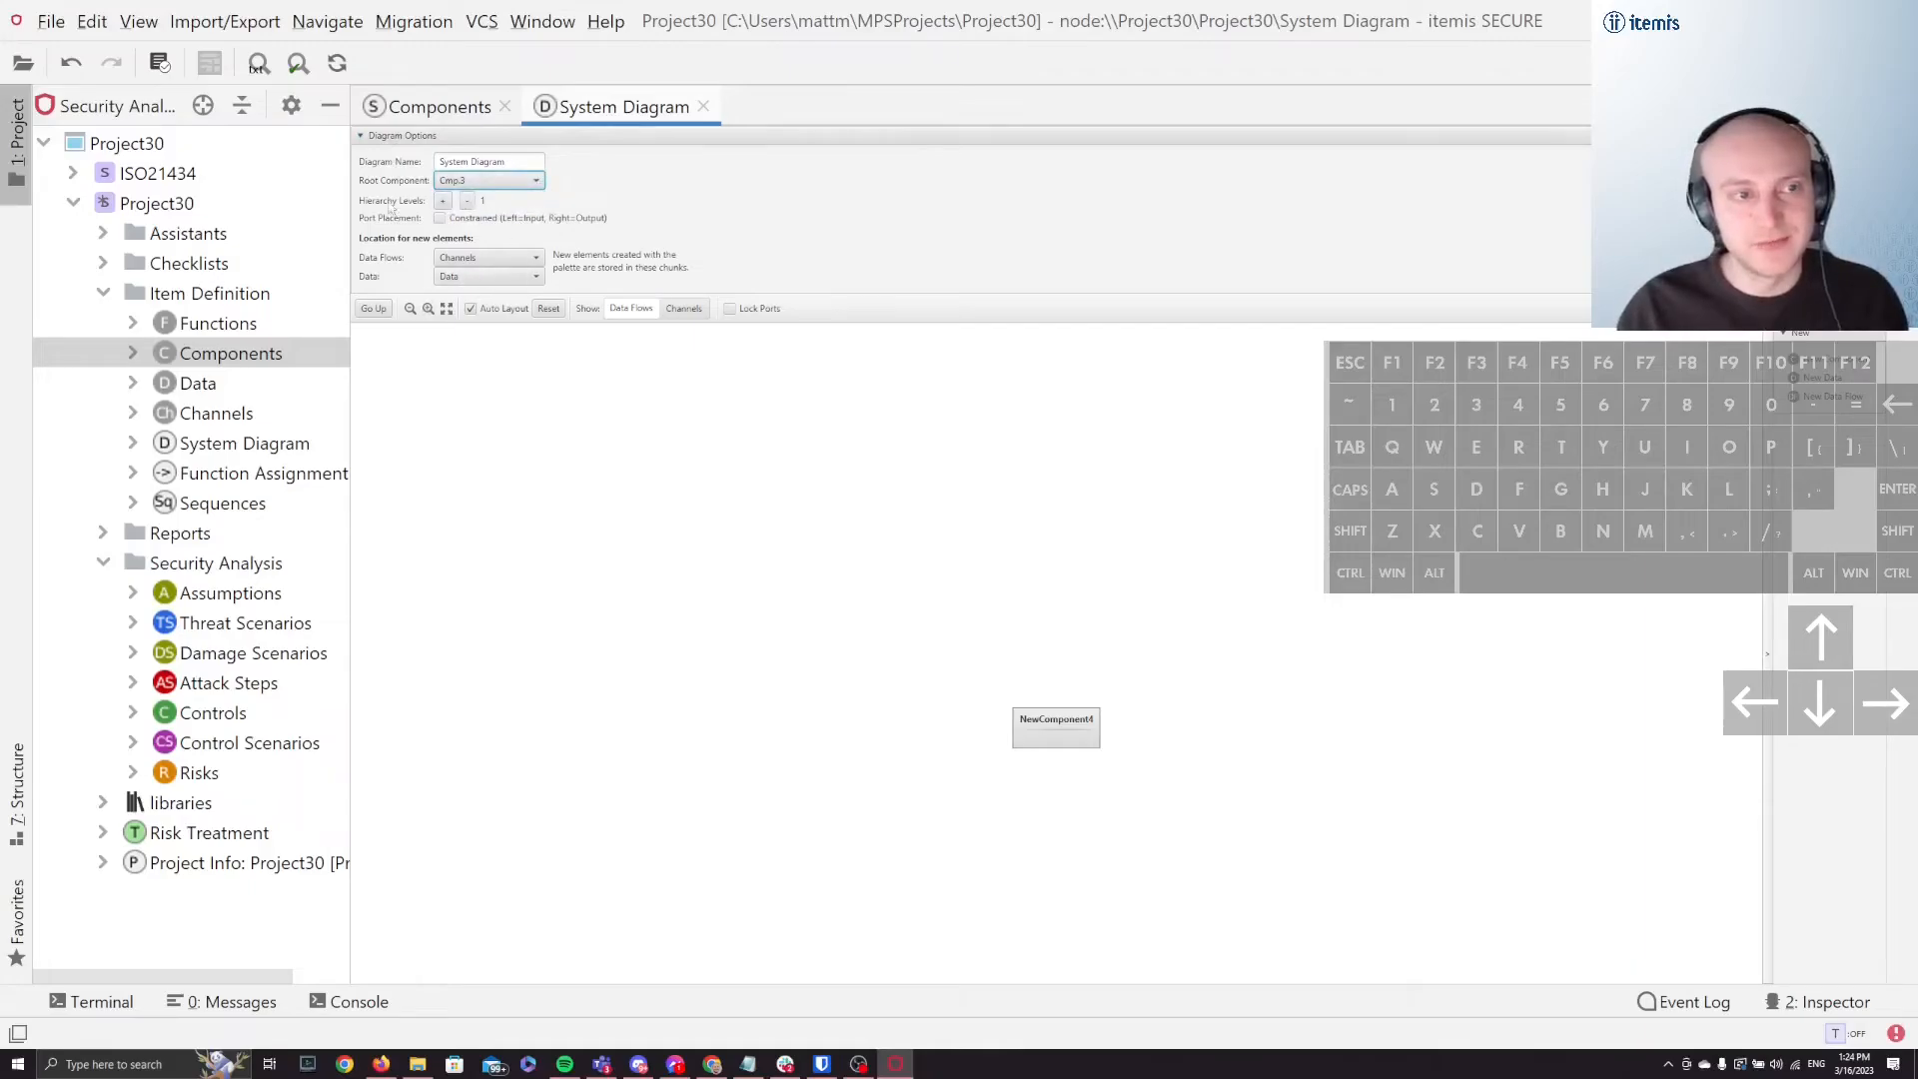
click(380, 308)
click(380, 308)
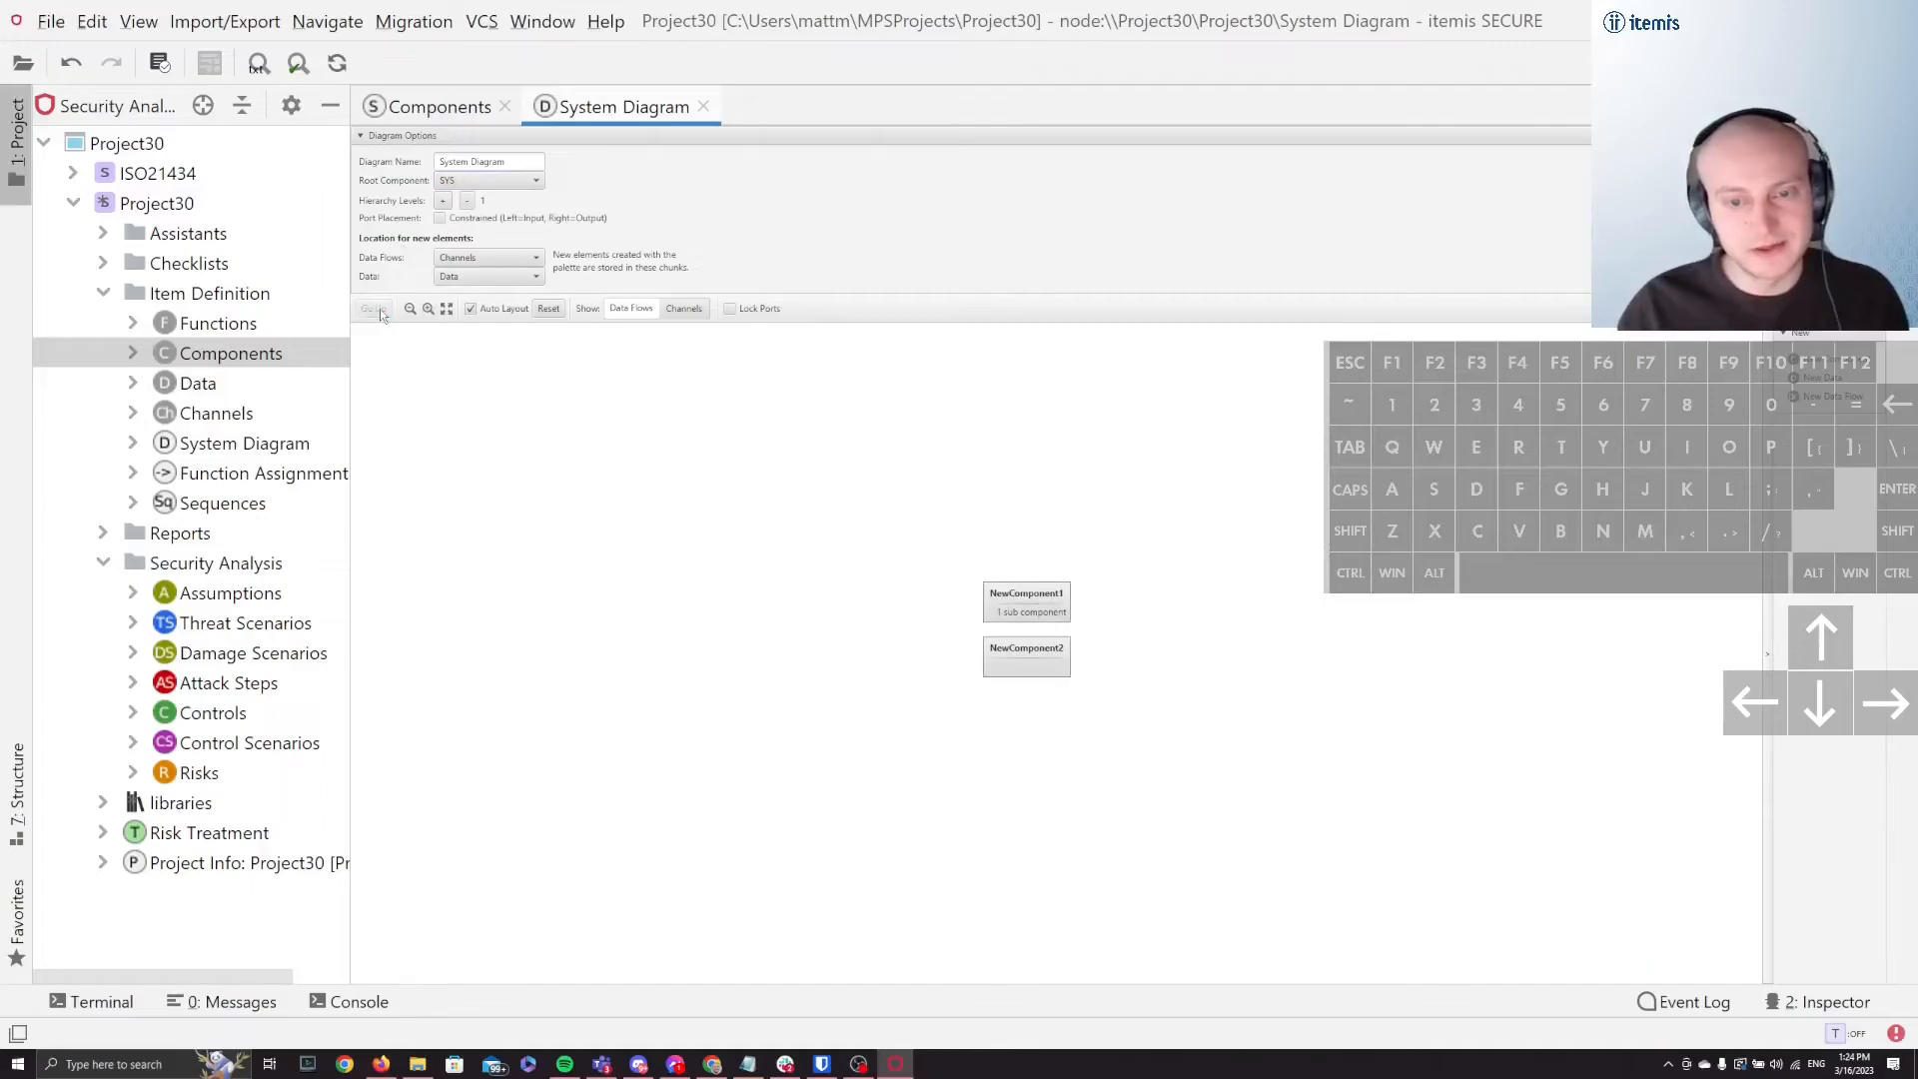
Step: Switch the SYS diagram's hierarchy levels between limited and infinite, leave them at infinite, and reset the layout
click(467, 201)
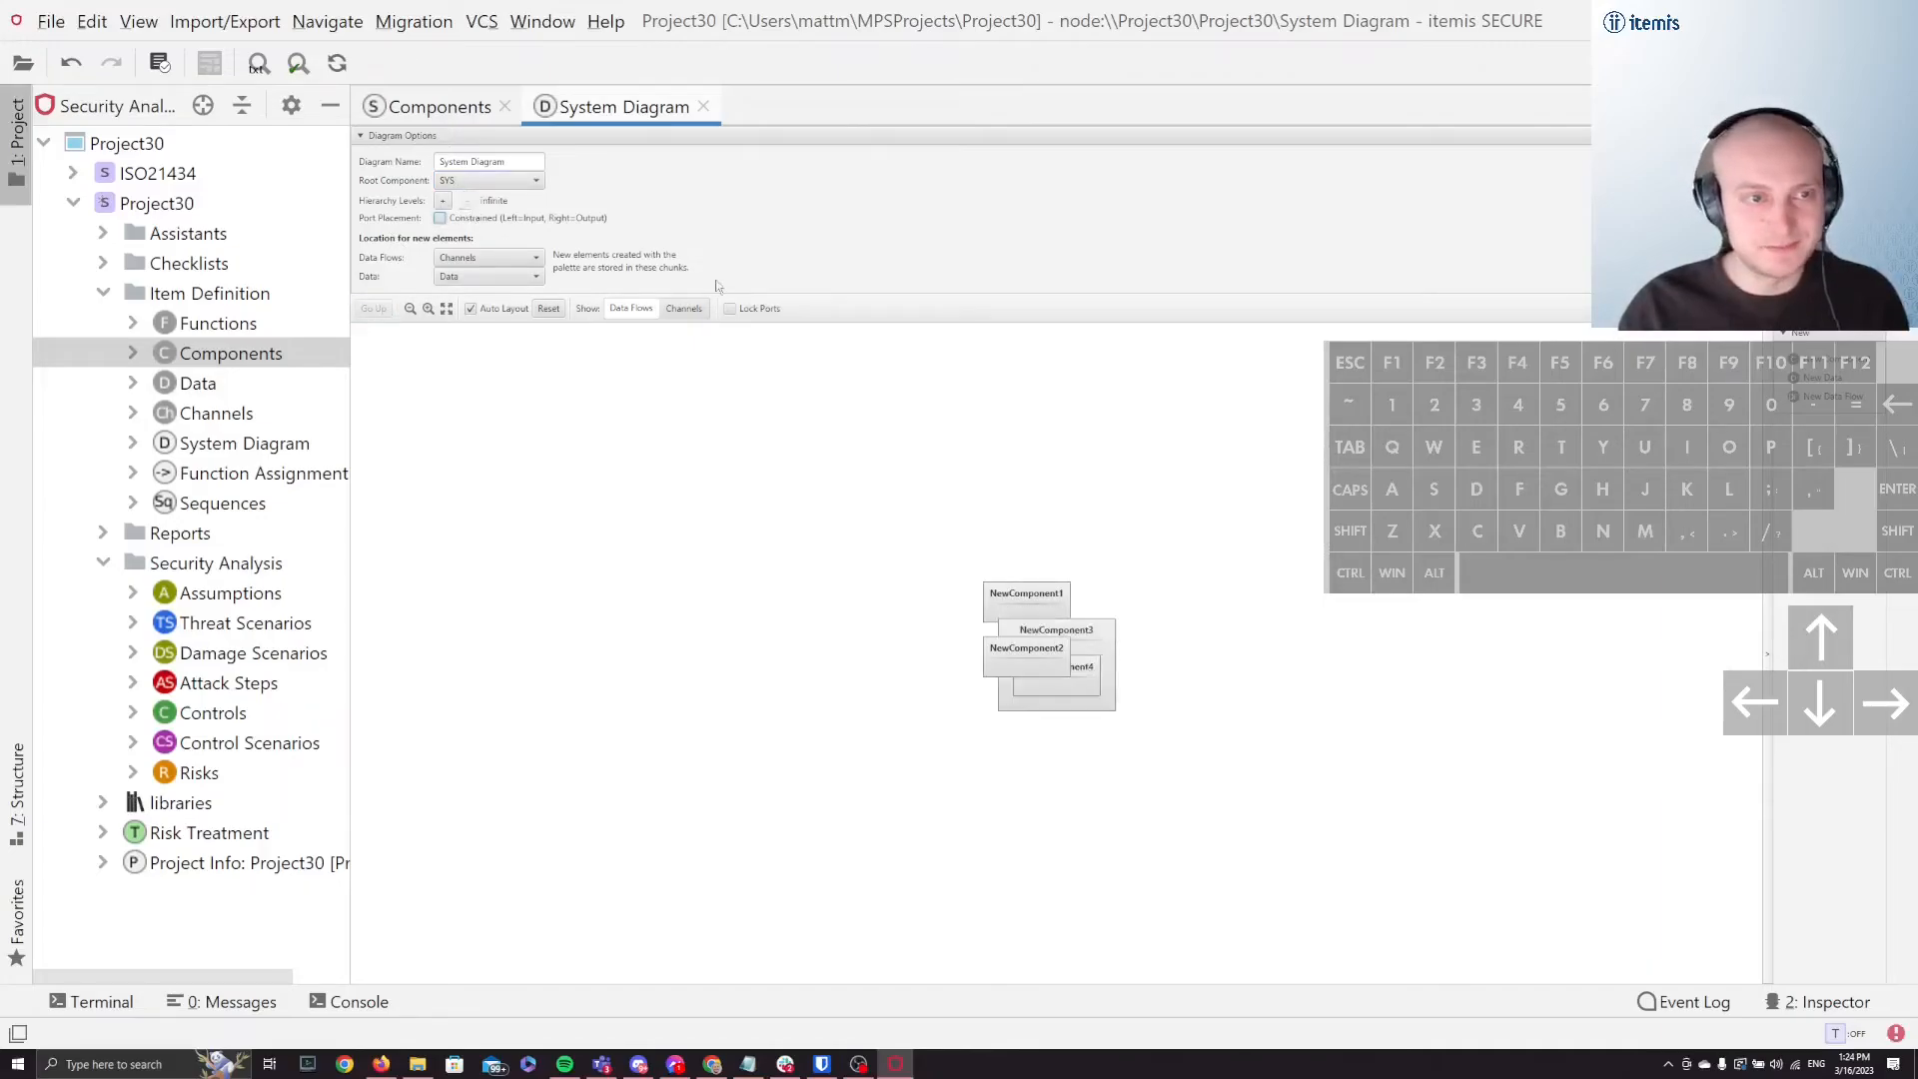
click(443, 200)
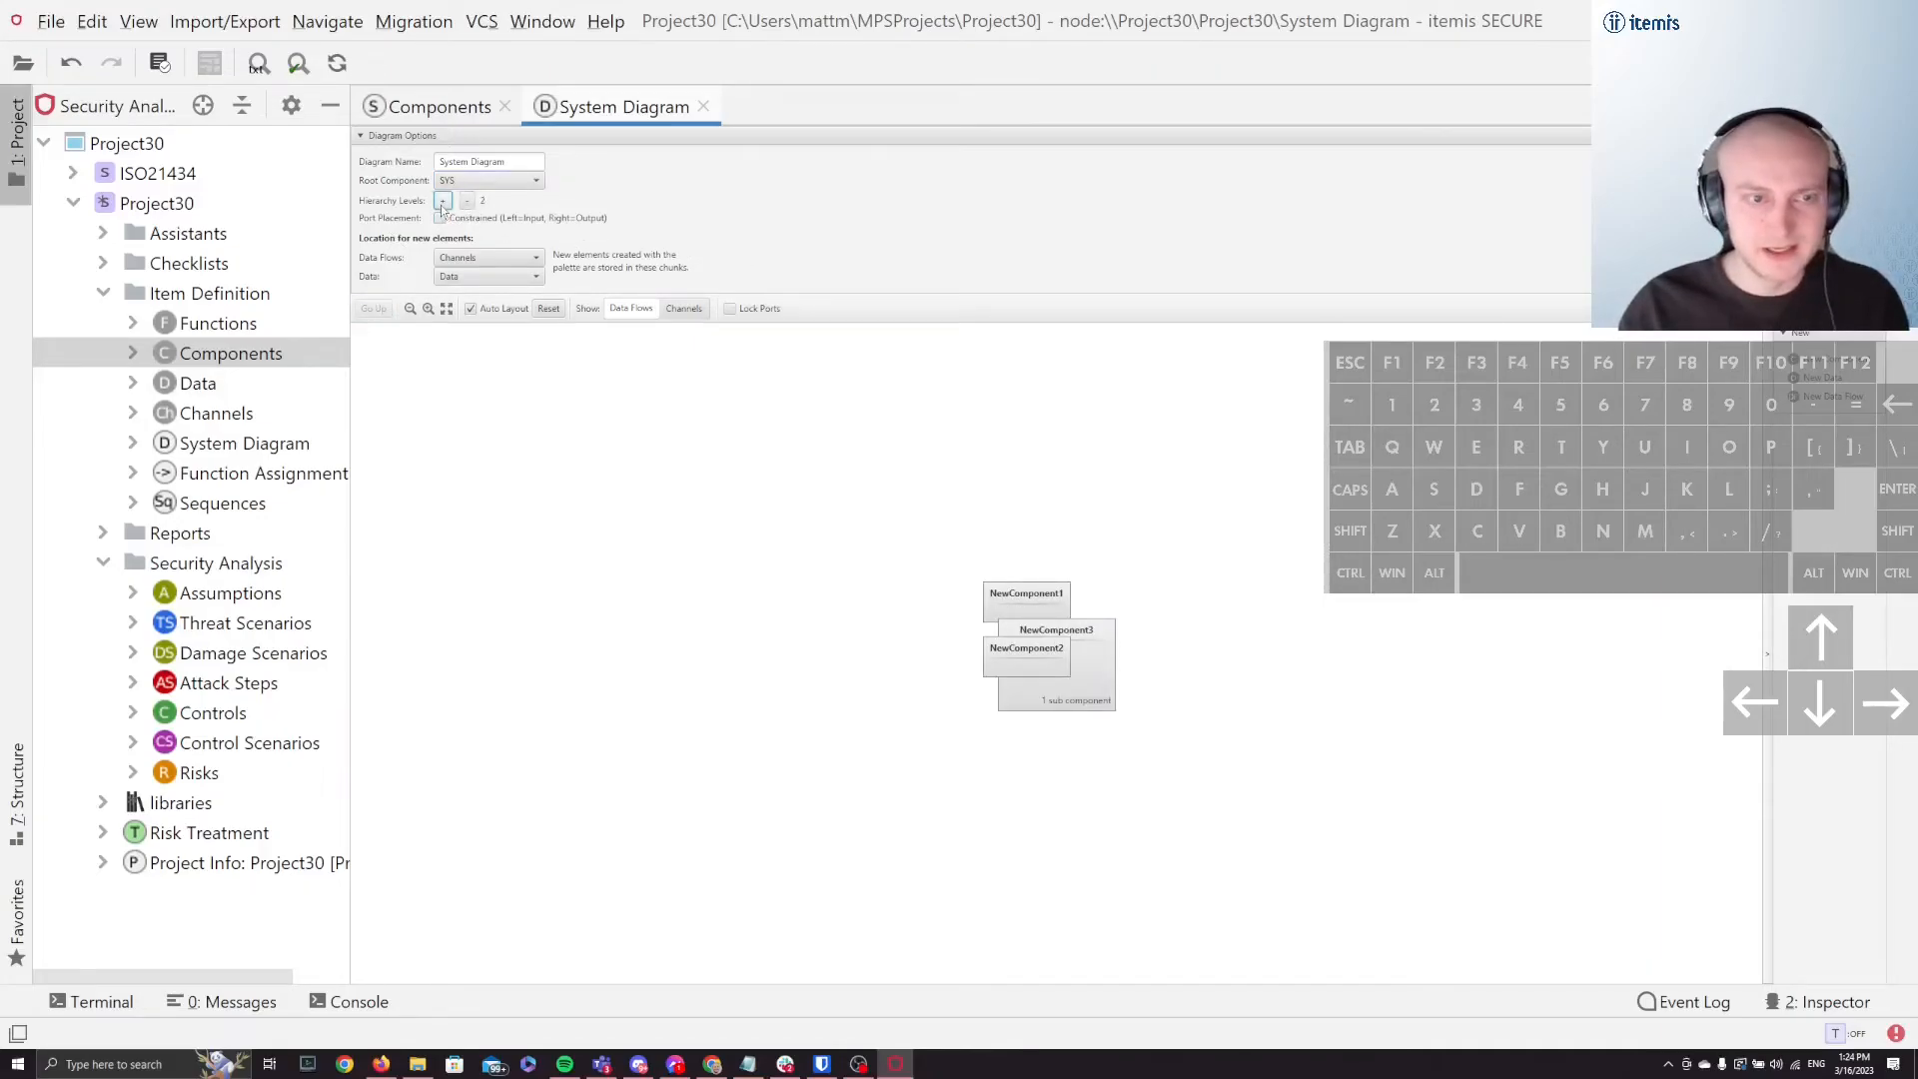
click(442, 203)
click(466, 203)
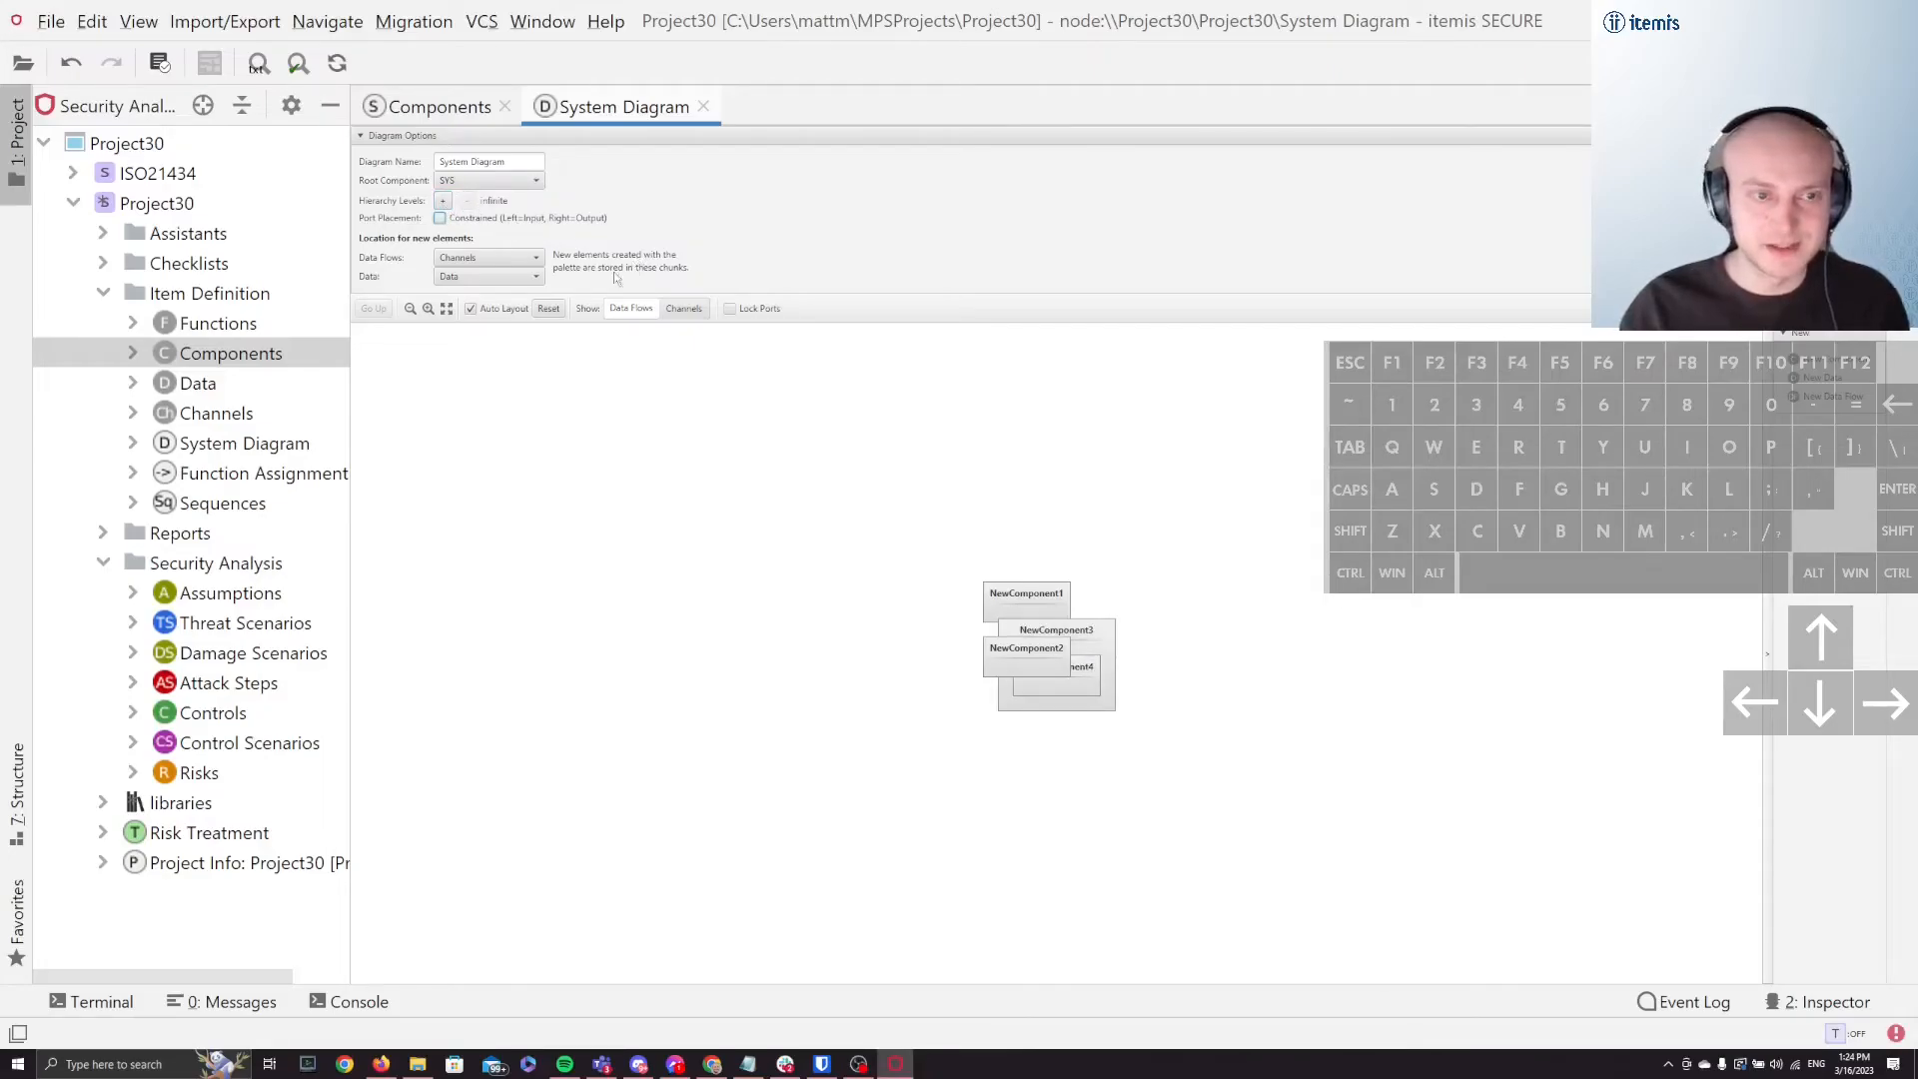
click(549, 309)
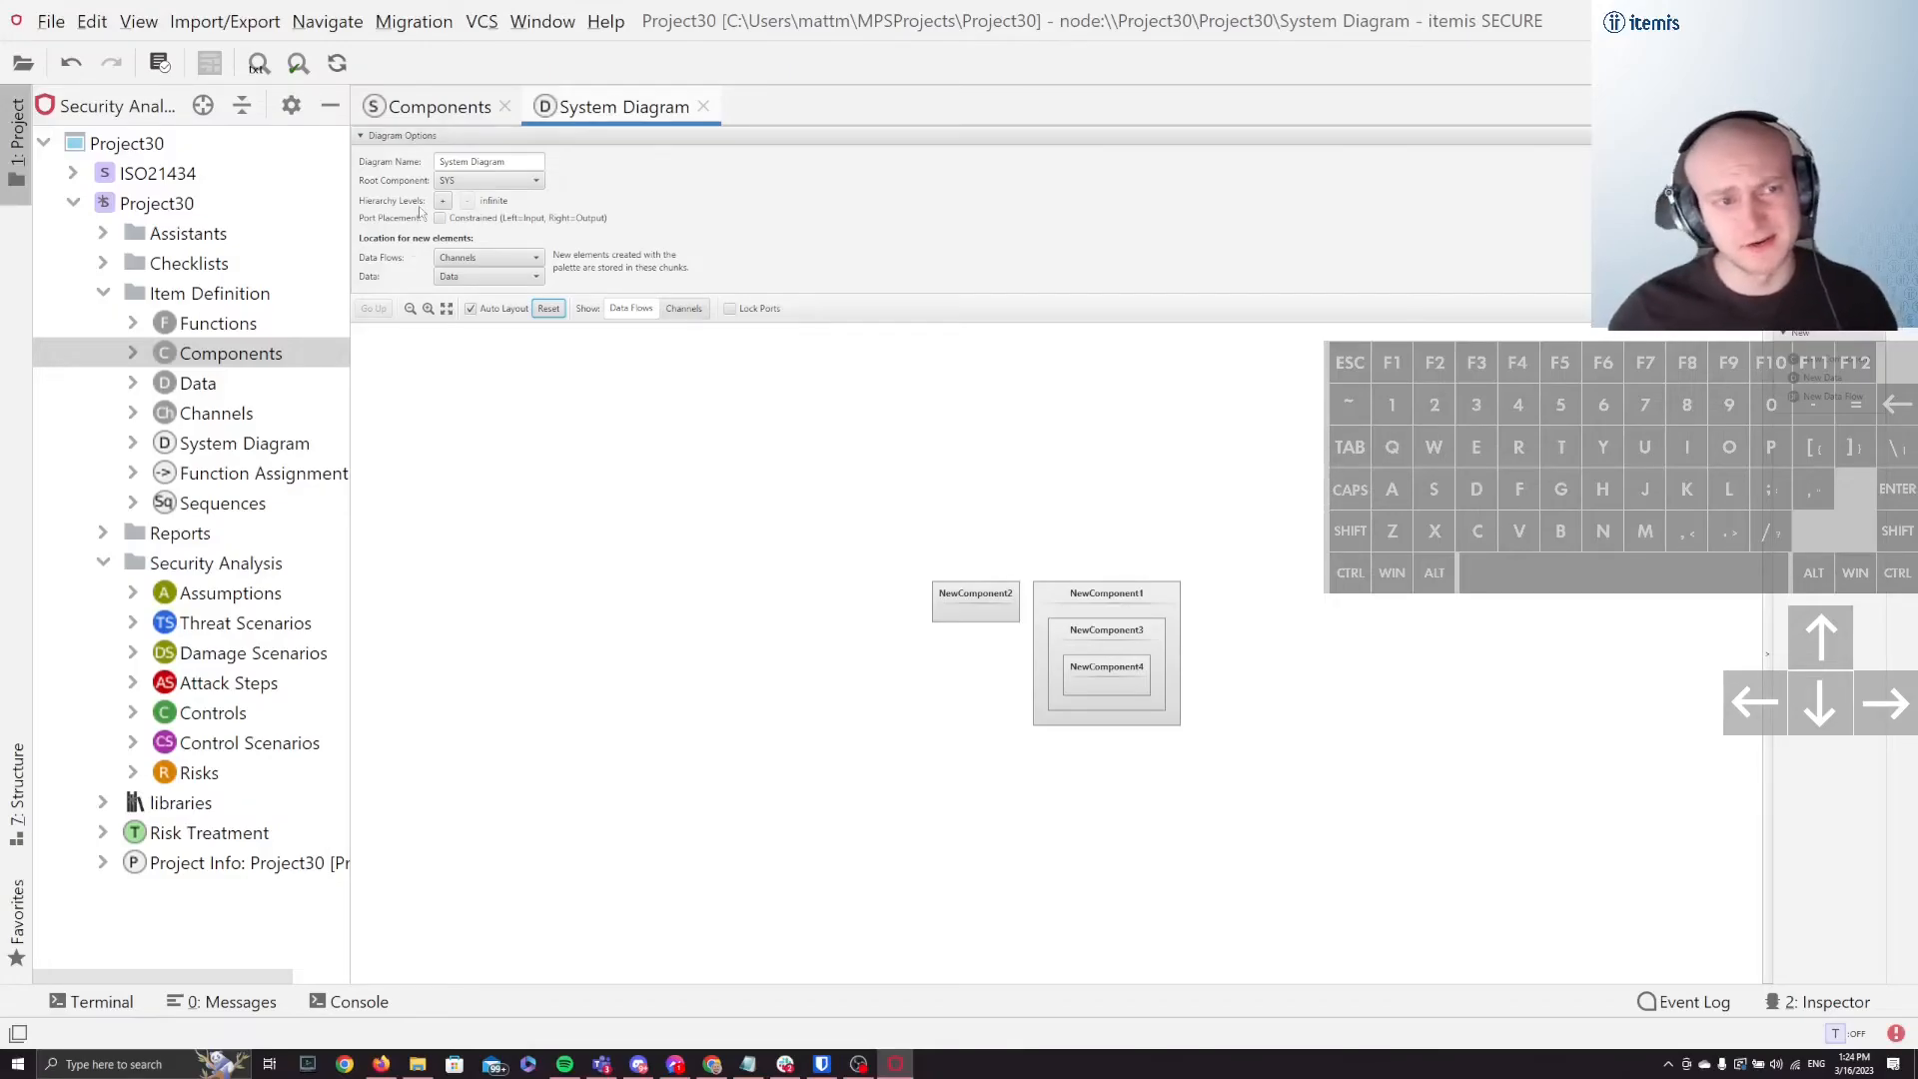
Step: Collapse the diagram options and return to the Components chunk
click(397, 136)
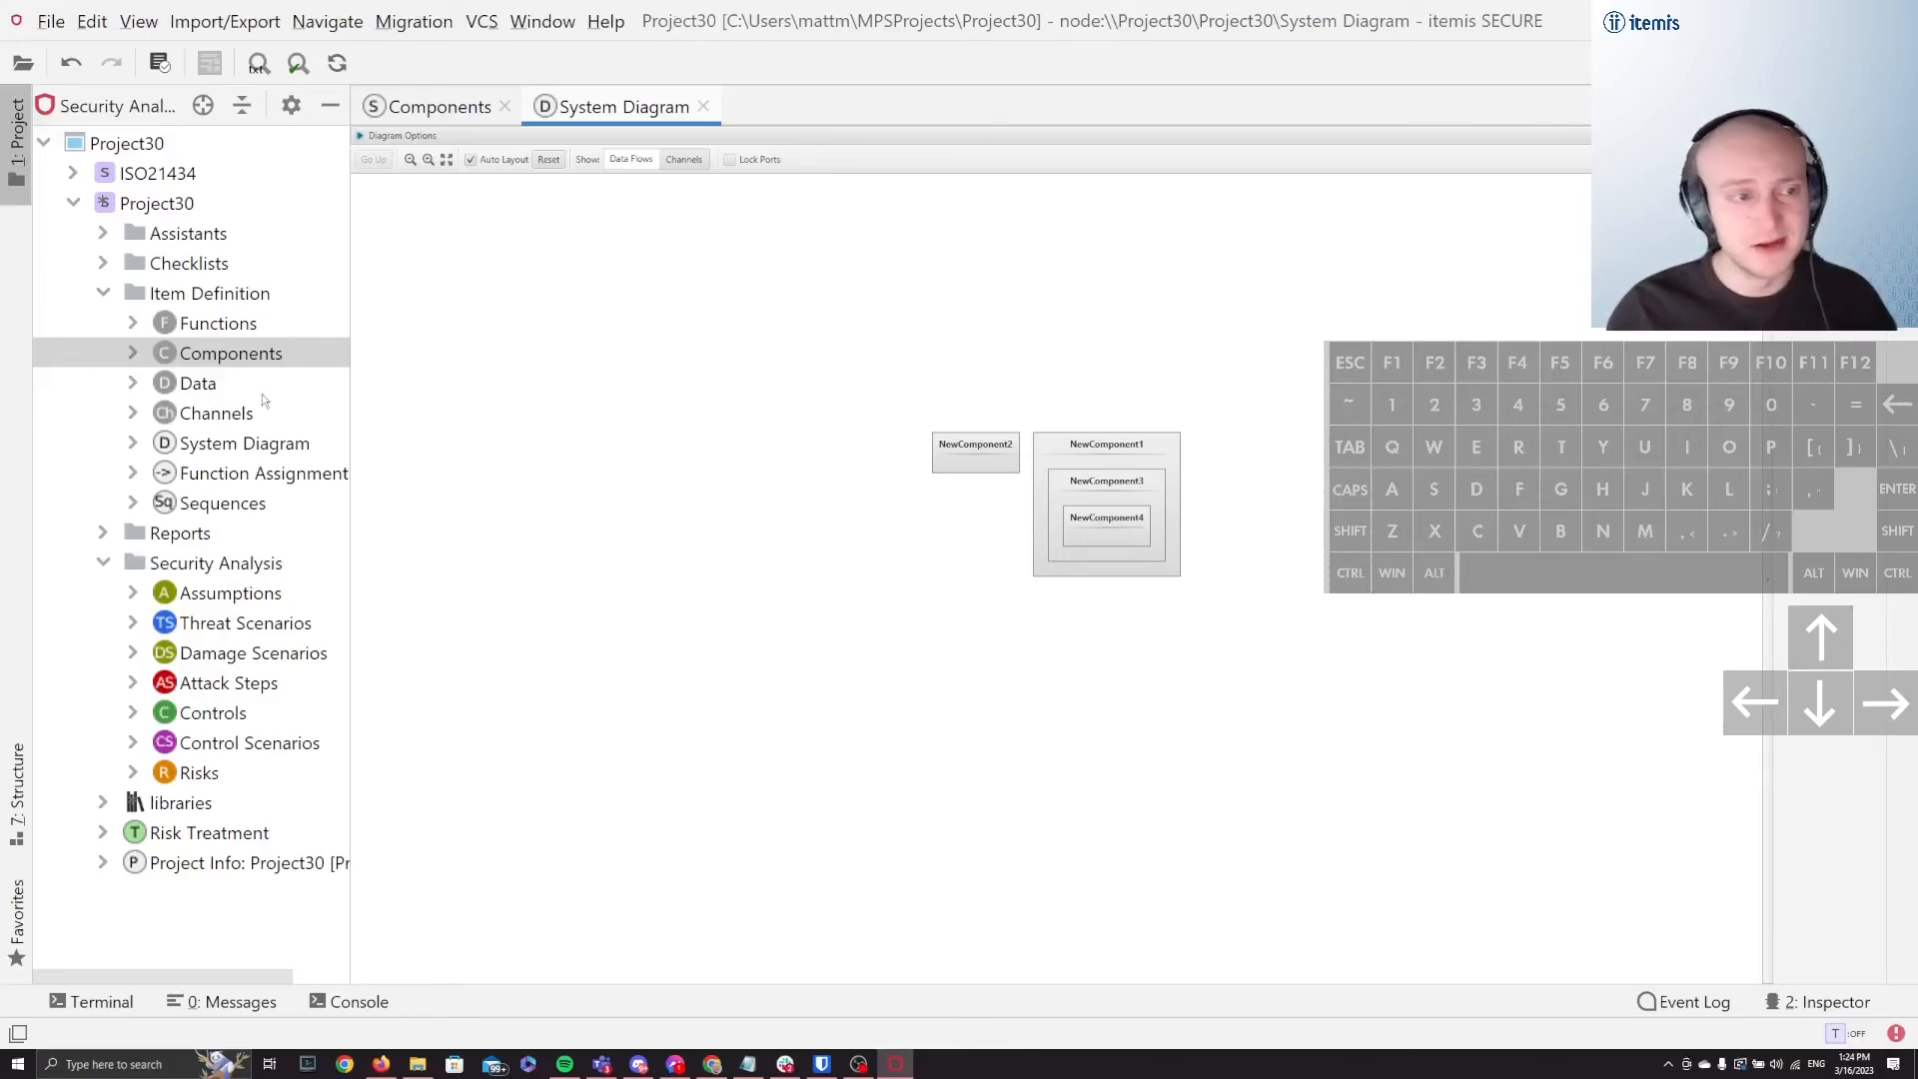
click(454, 107)
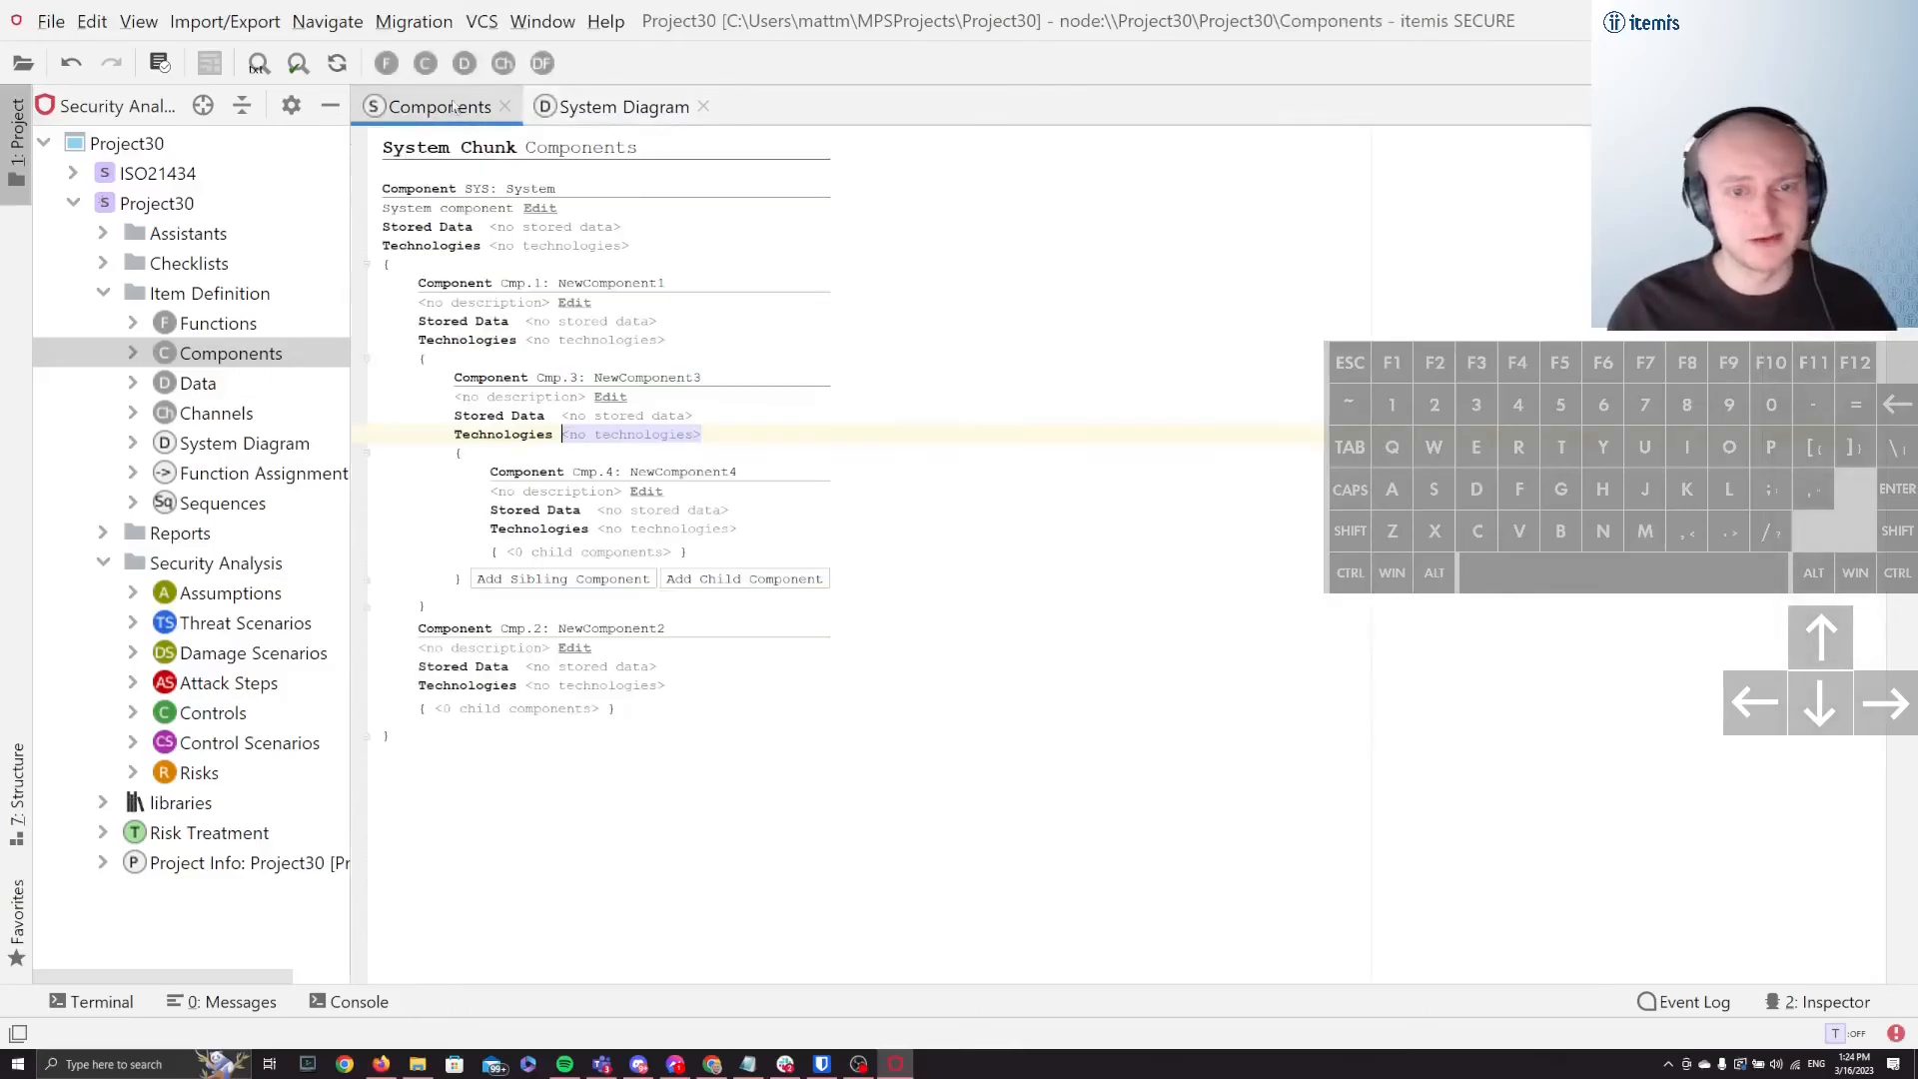